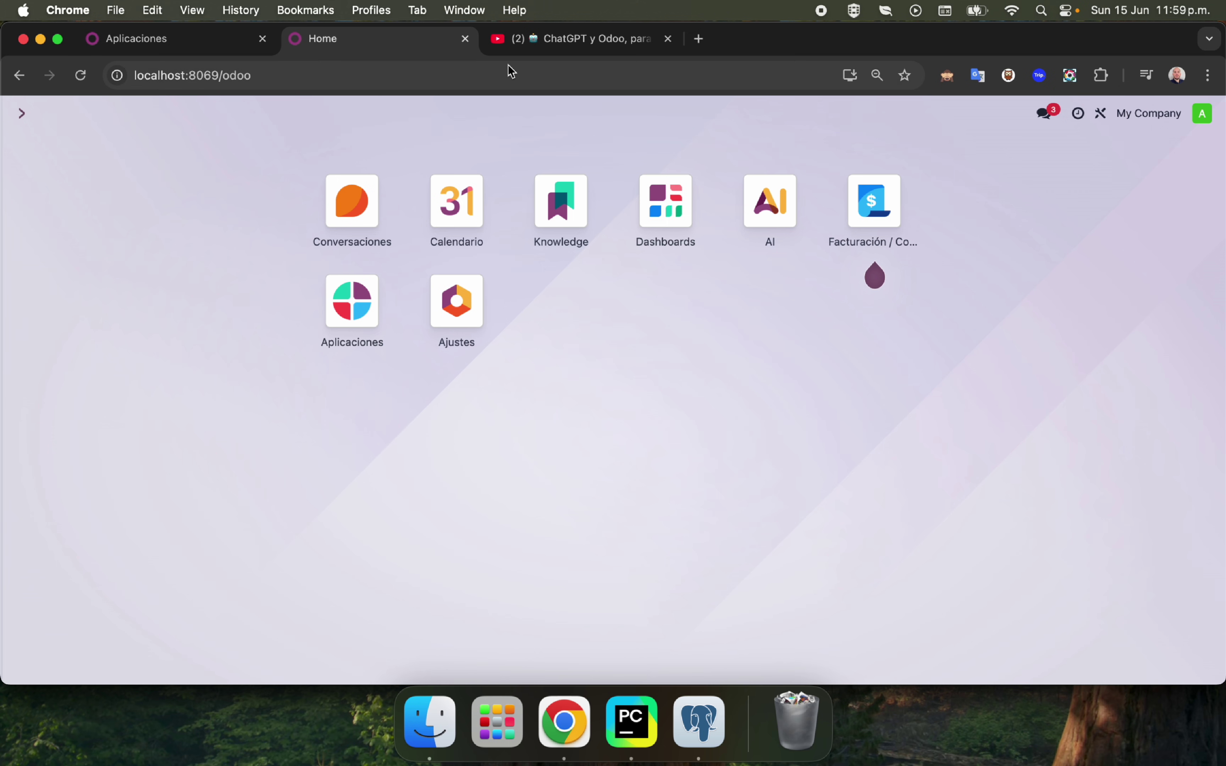
Close the YouTube video tab, then reopen it.
left_click(526, 41)
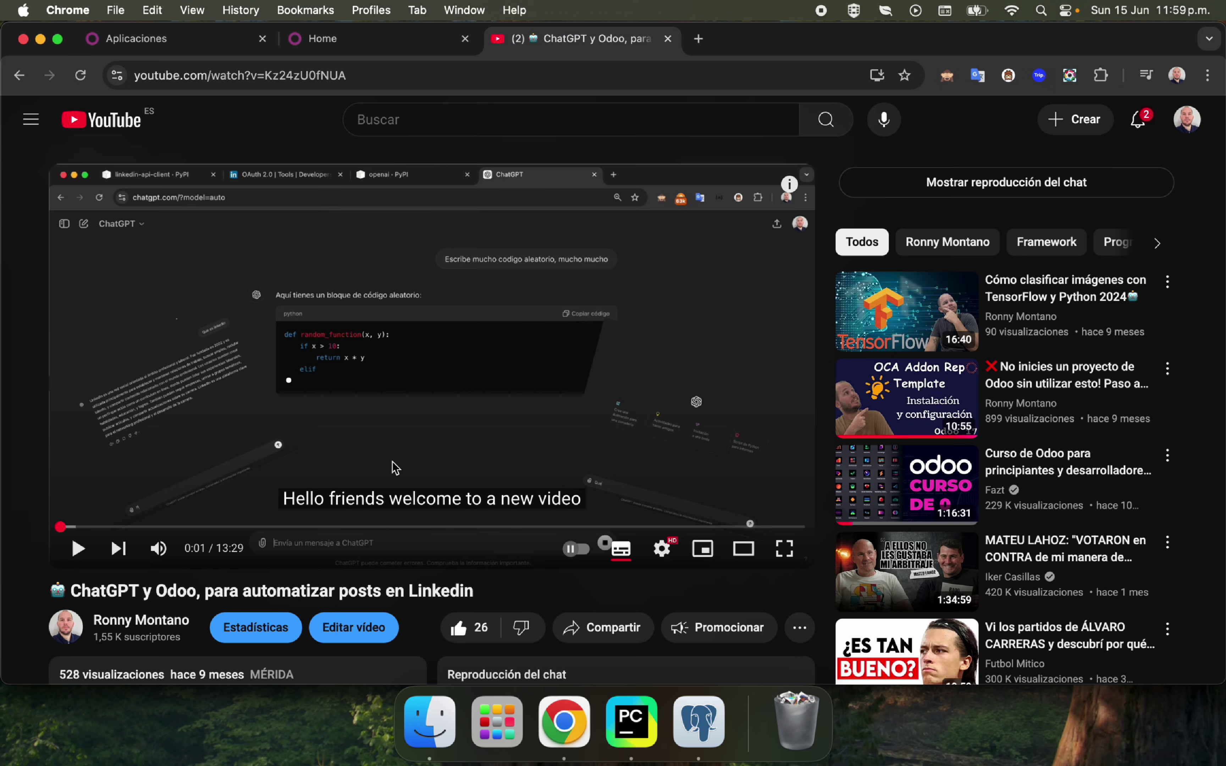
scroll(395, 466, "down", 3)
scroll(440, 307, "up", 3)
left_click(668, 39)
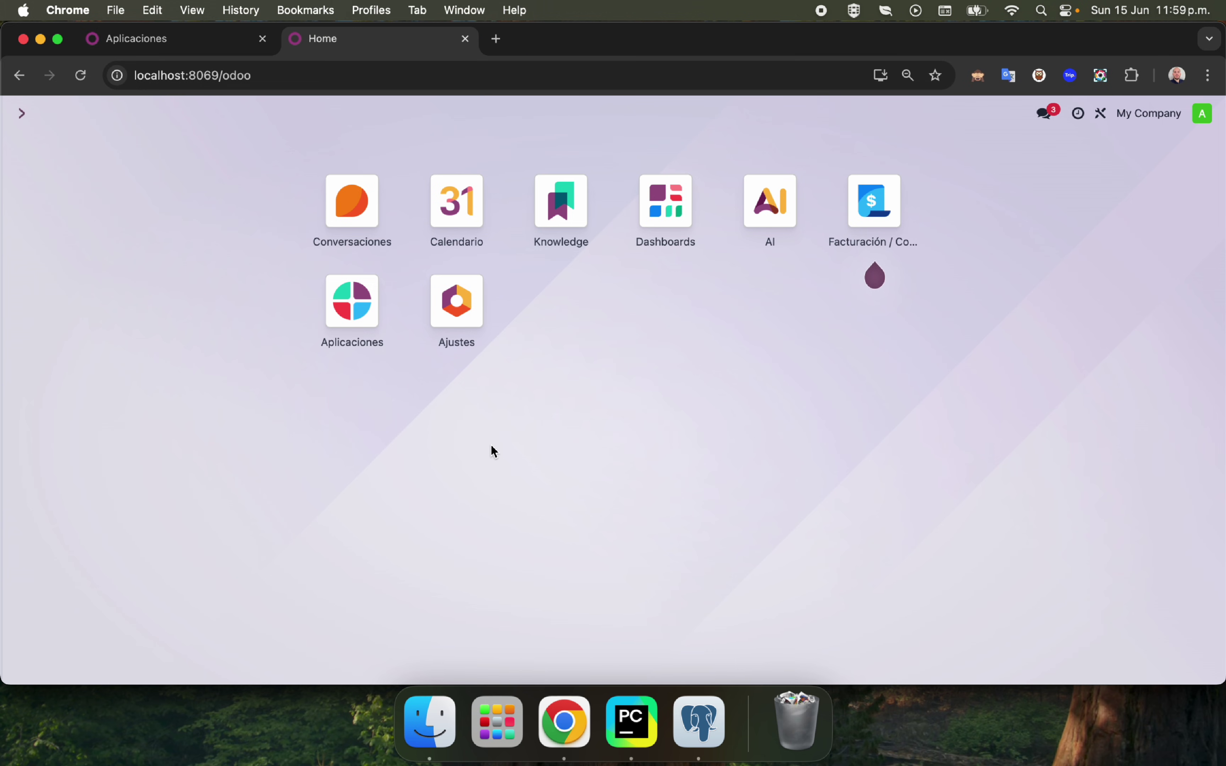
key("super+shift+t")
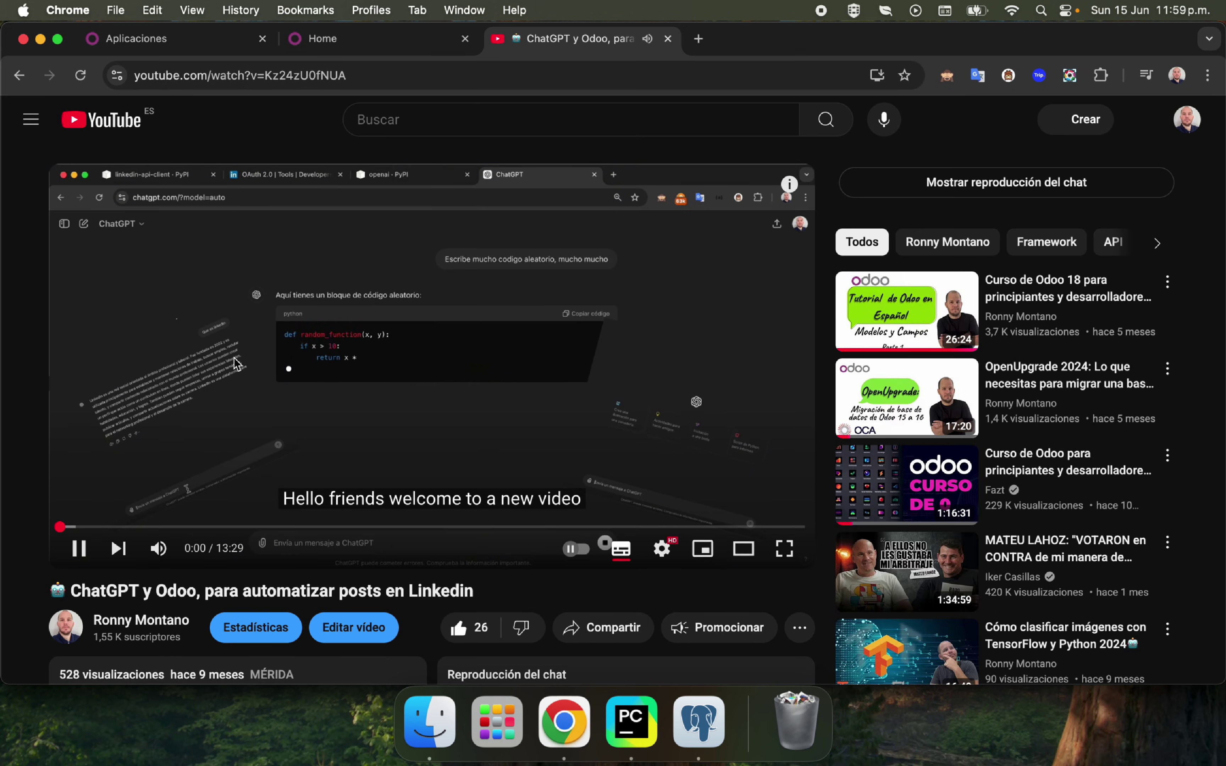
Pause the ChatGPT y Odoo video and return to the channel's Vídeos page.
left_click(196, 385)
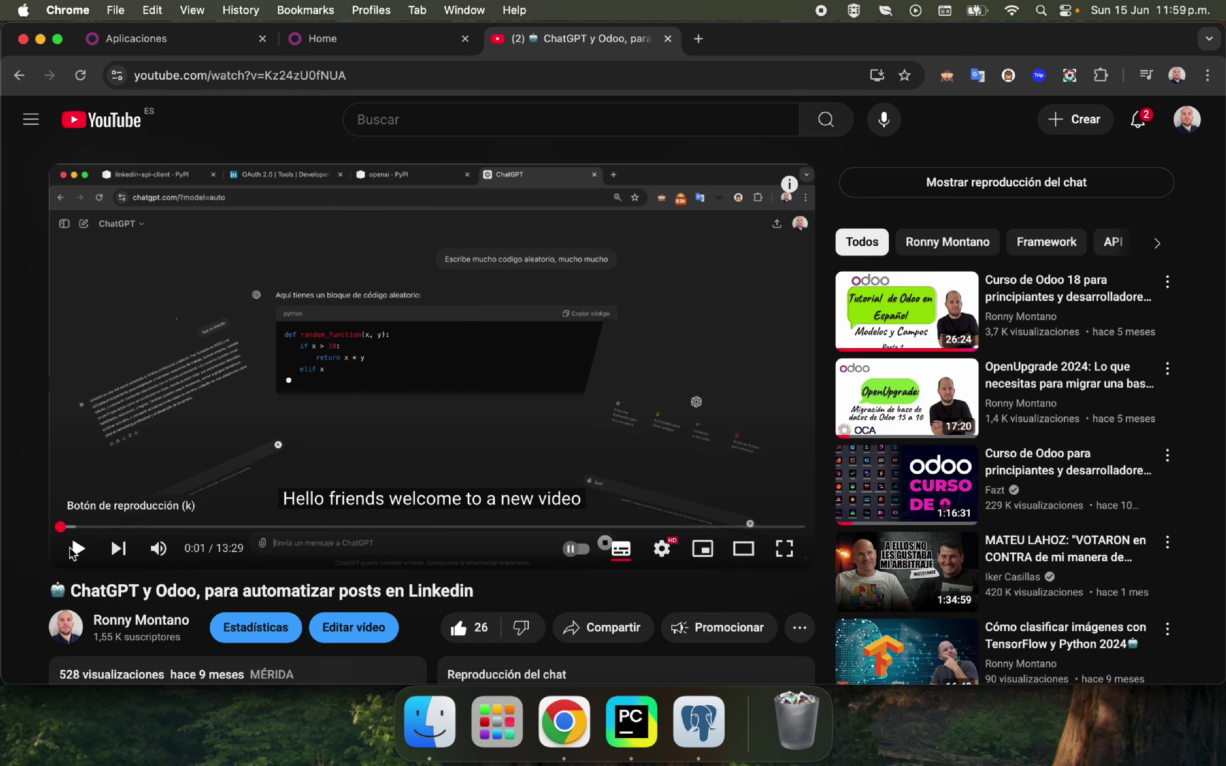
left_click_drag(216, 597, 177, 583)
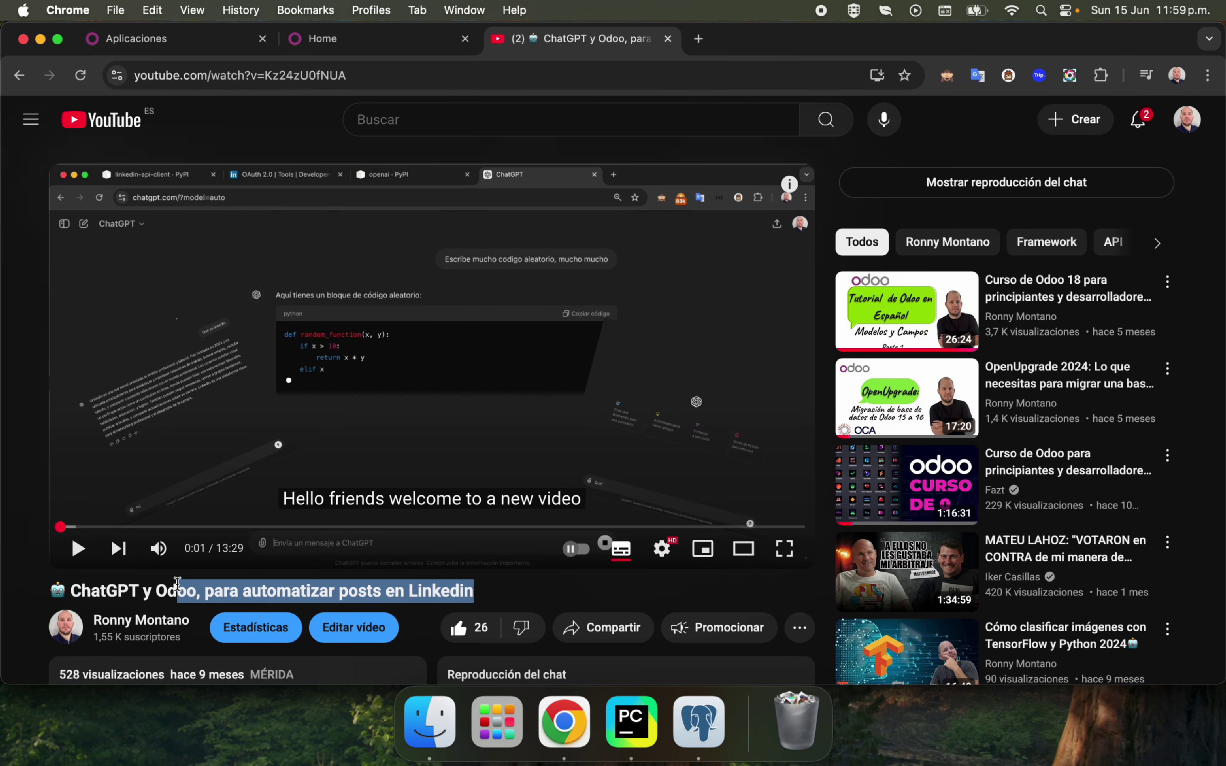
left_click(19, 75)
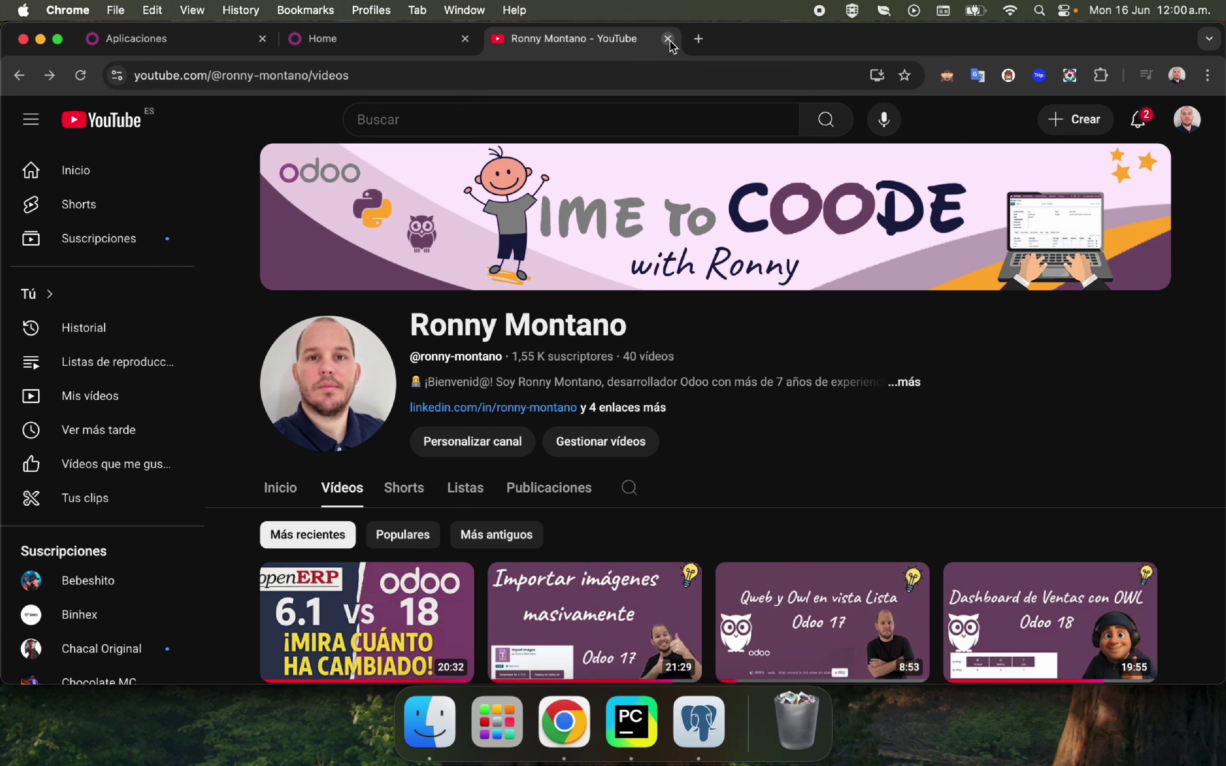
Close the YouTube tab, empty the Trash, and return to Odoo's installed ai_ modules list.
left_click(668, 39)
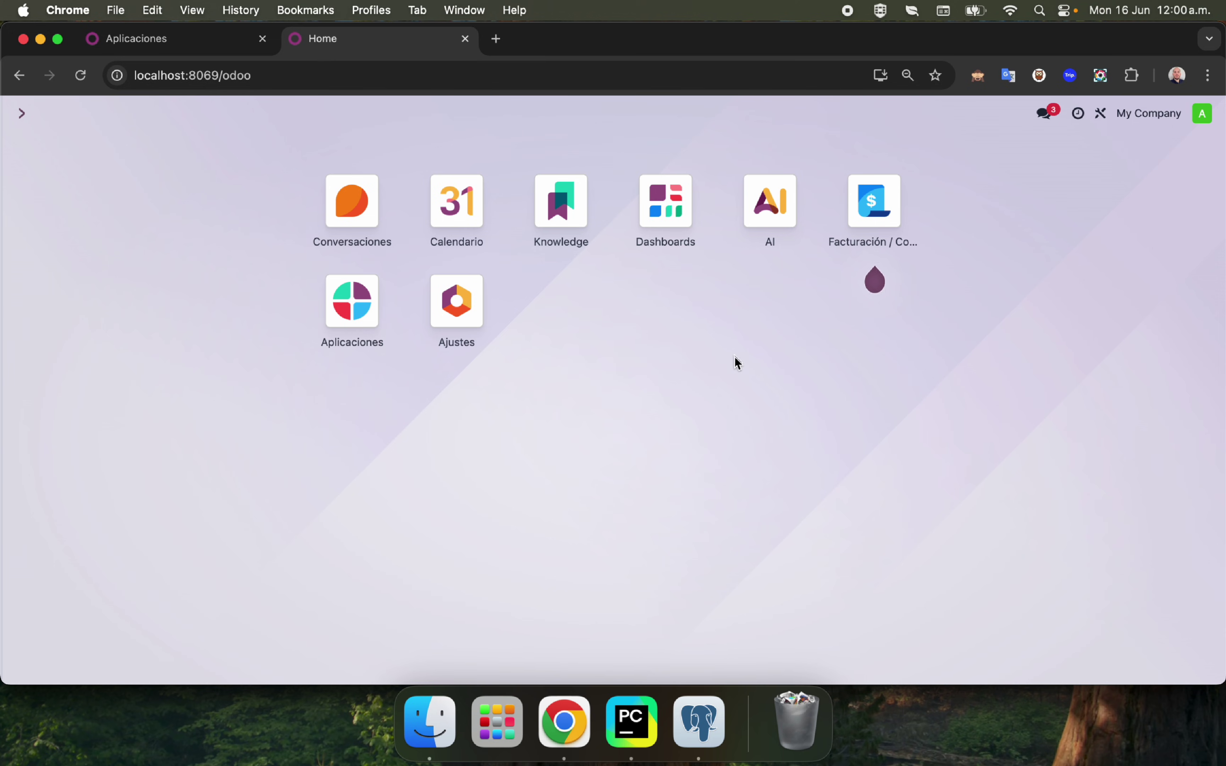
right_click(796, 723)
left_click(801, 655)
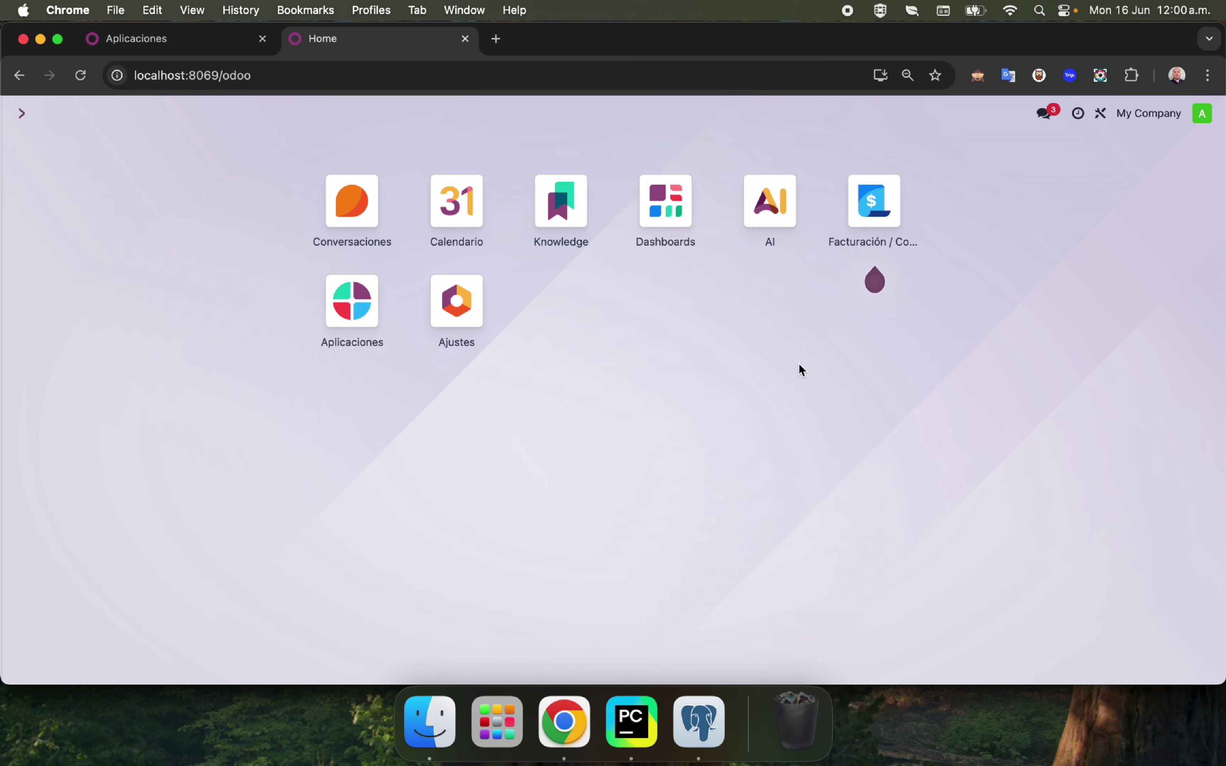
left_click(640, 313)
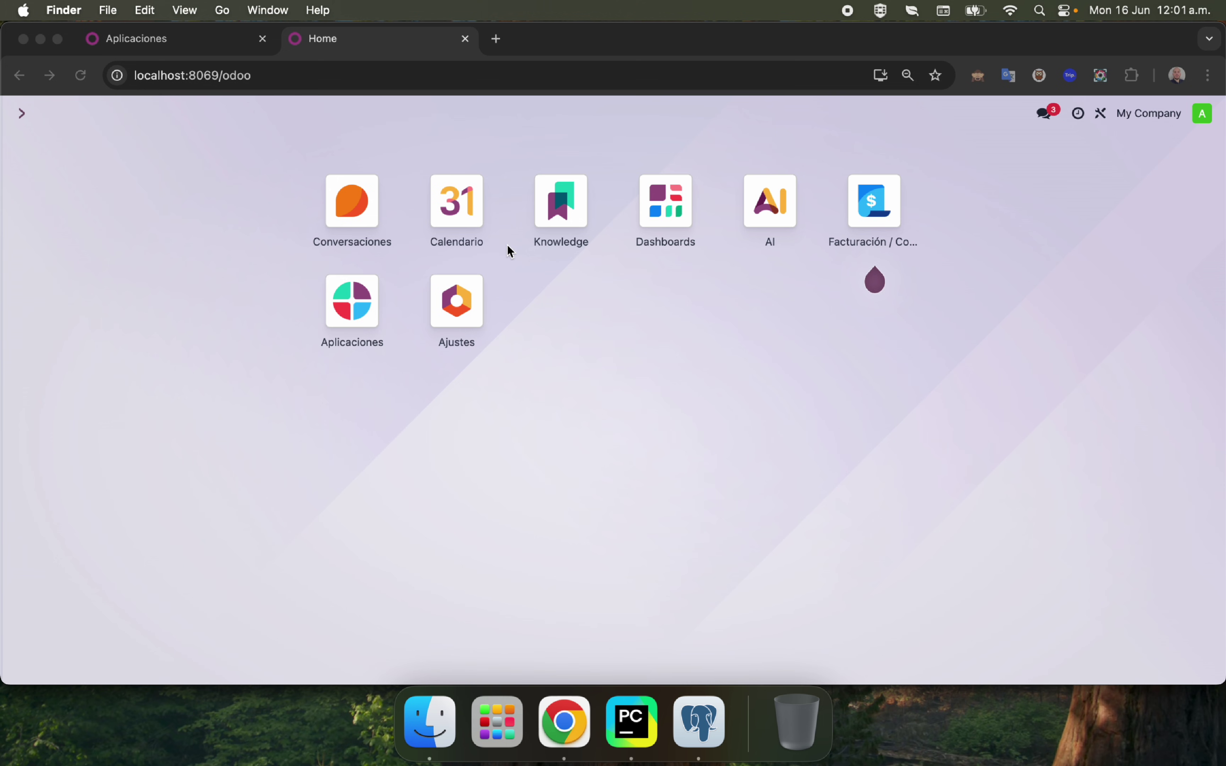
left_click(168, 46)
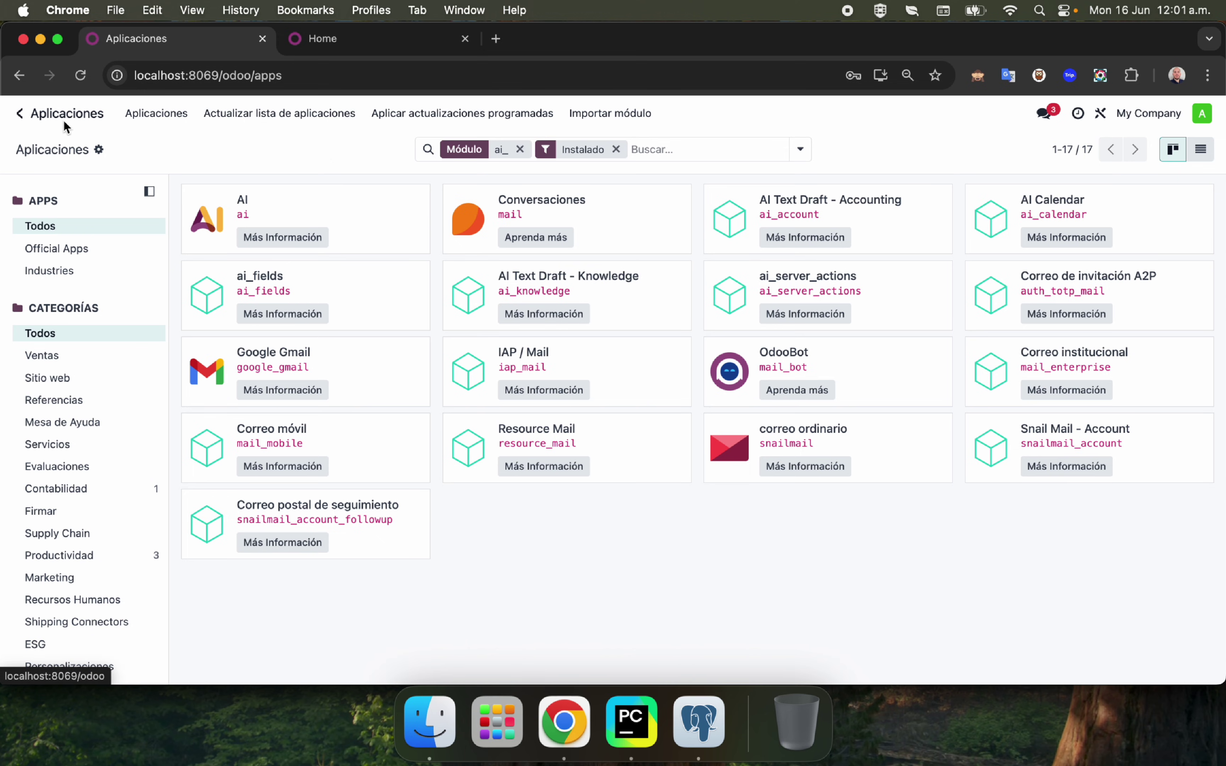
Open the AI app's Configuration > Settings page showing the enabled OpenAI provider and API key.
left_click(80, 124)
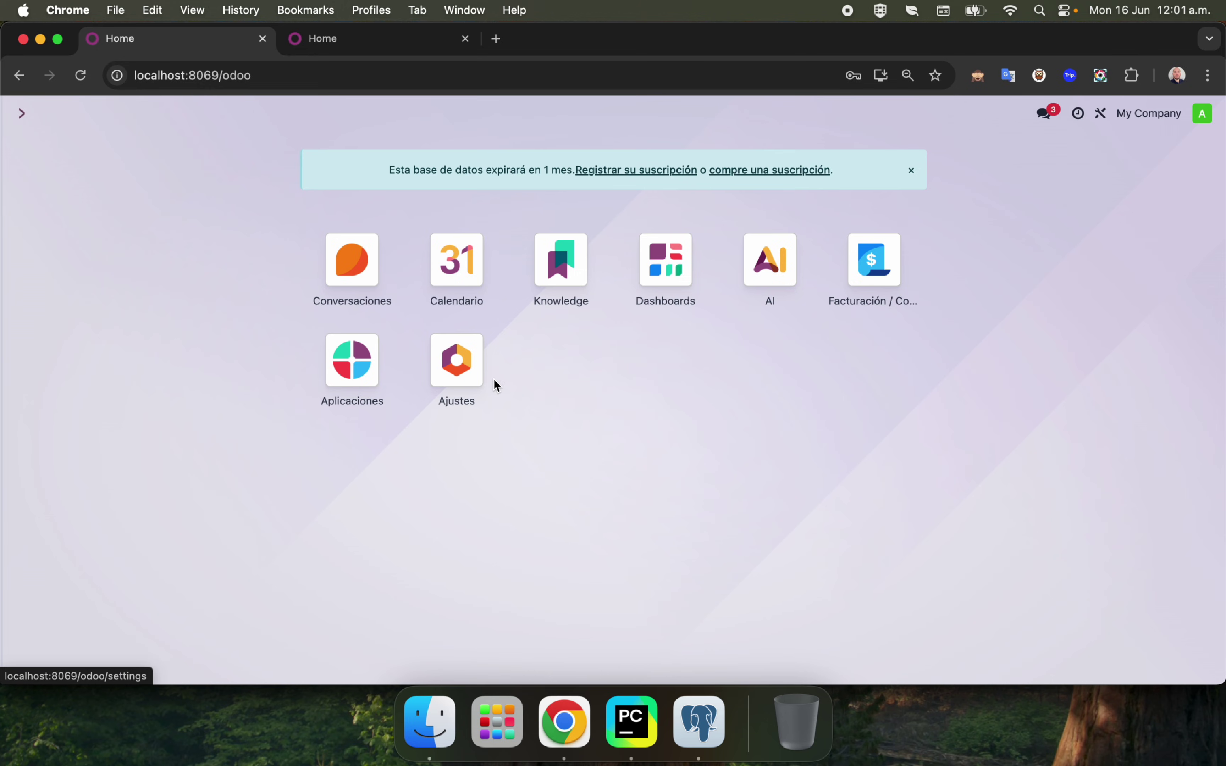
left_click(788, 262)
left_click(184, 122)
left_click(163, 144)
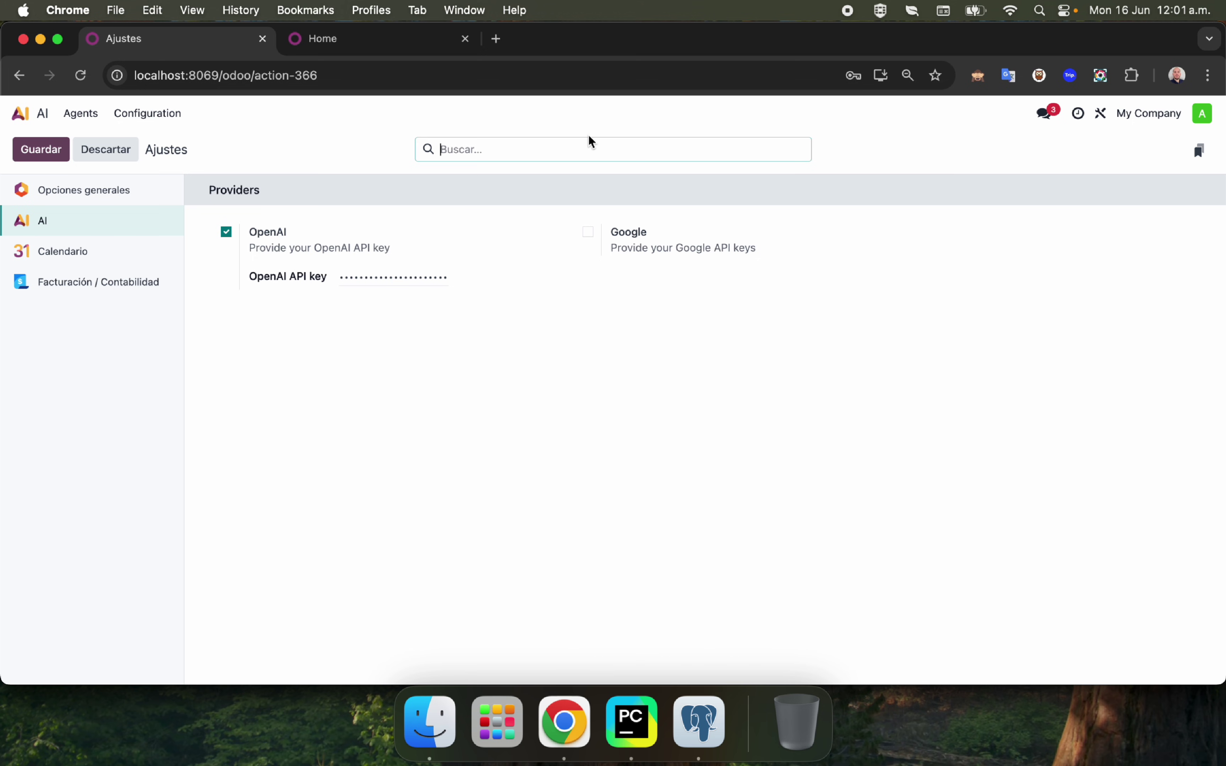
key("super+t")
type("pla")
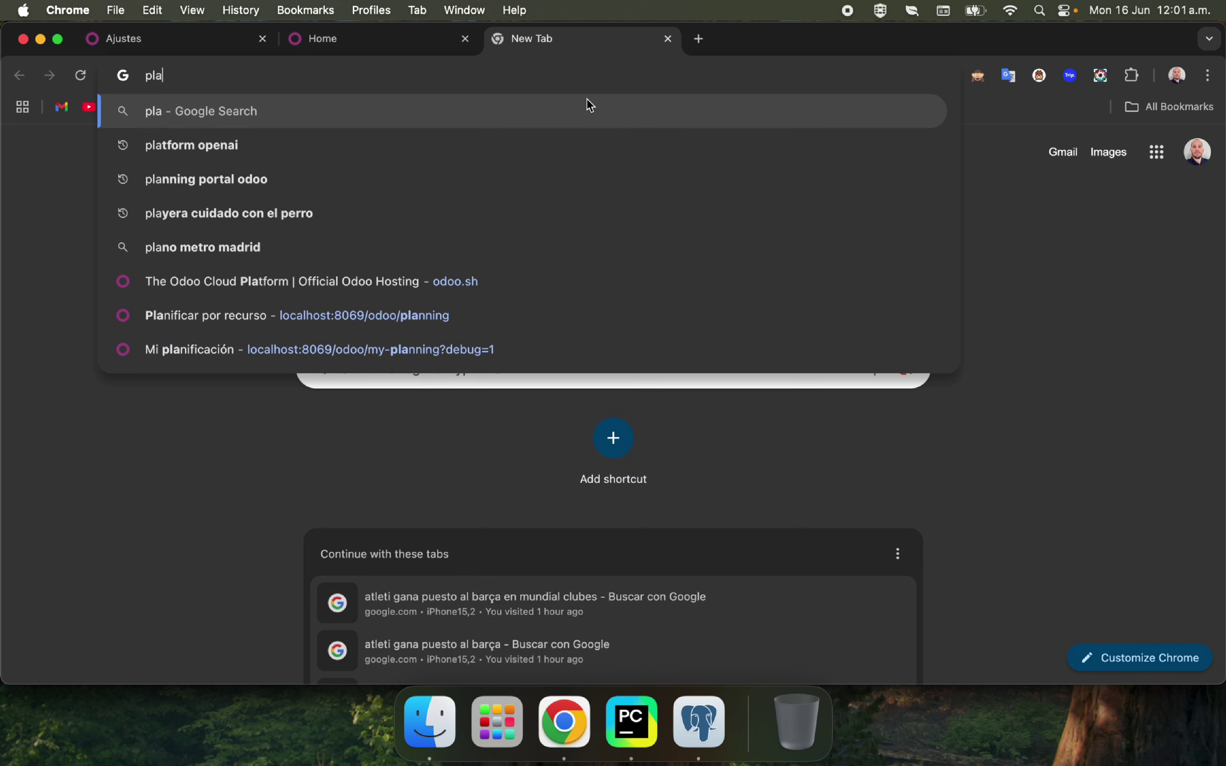
type("t")
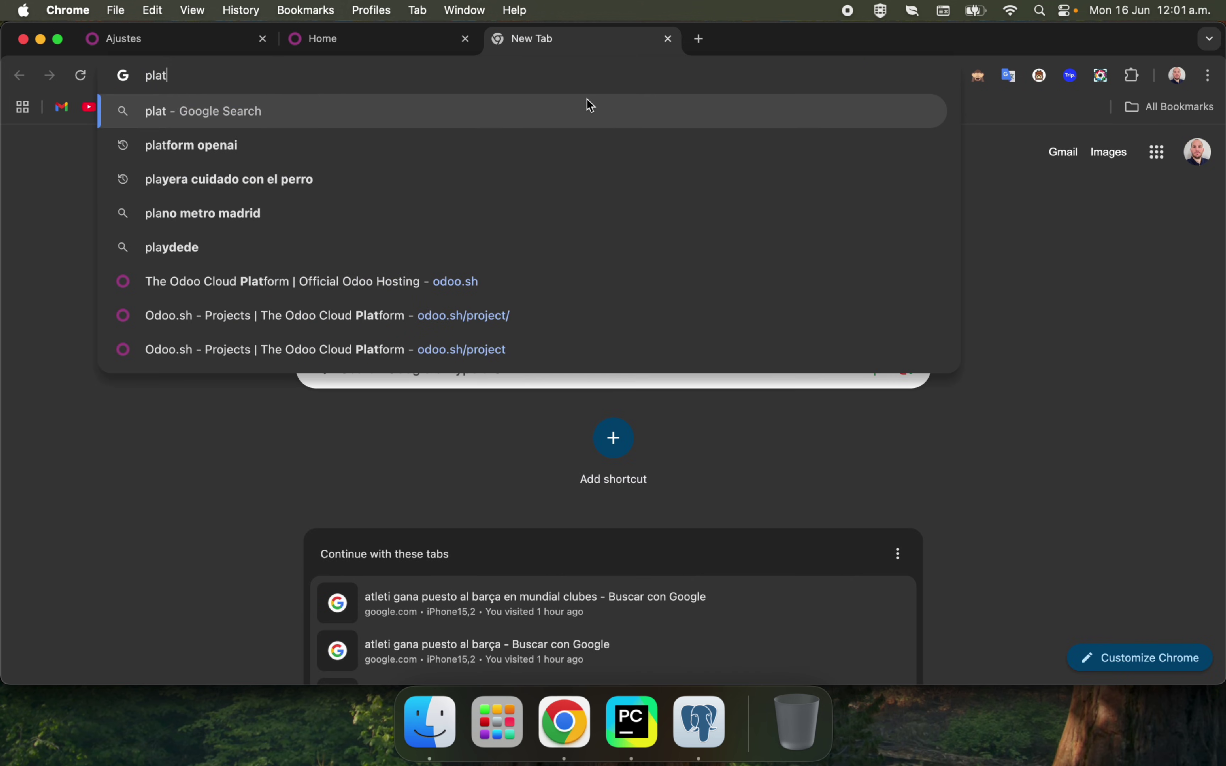
type("form.")
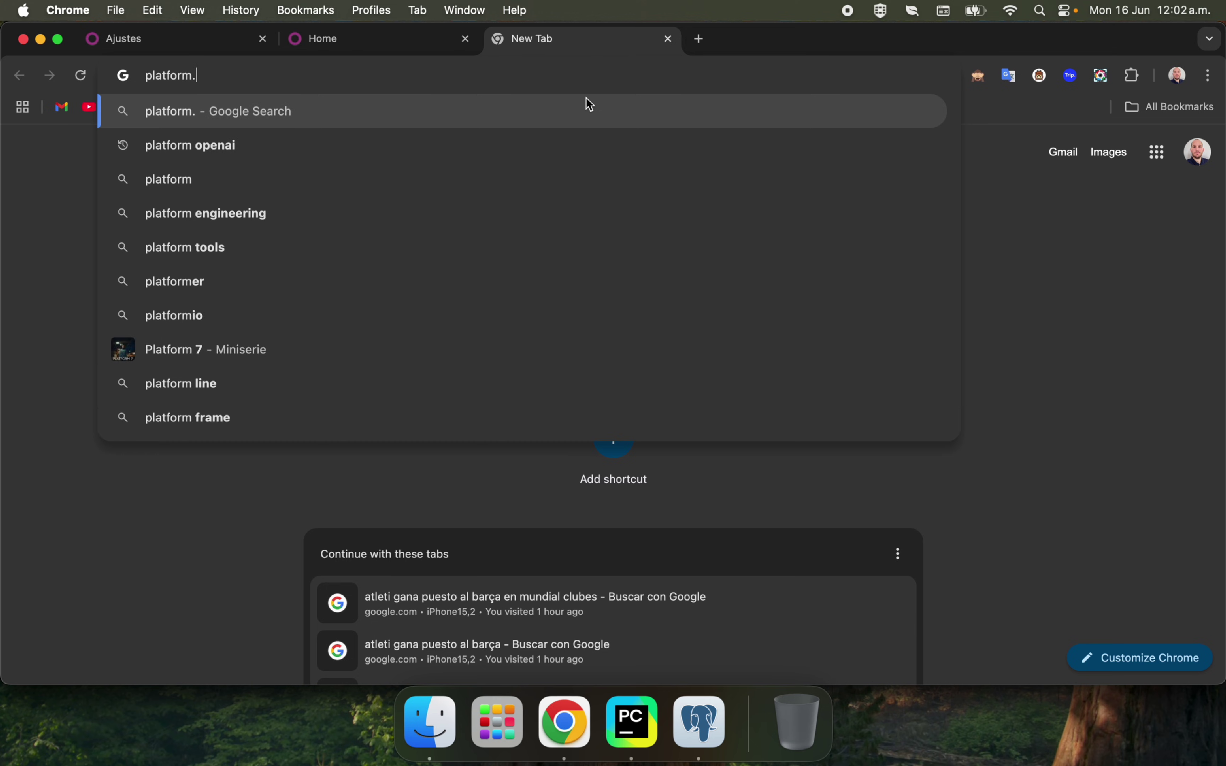
key("Down")
key("Return")
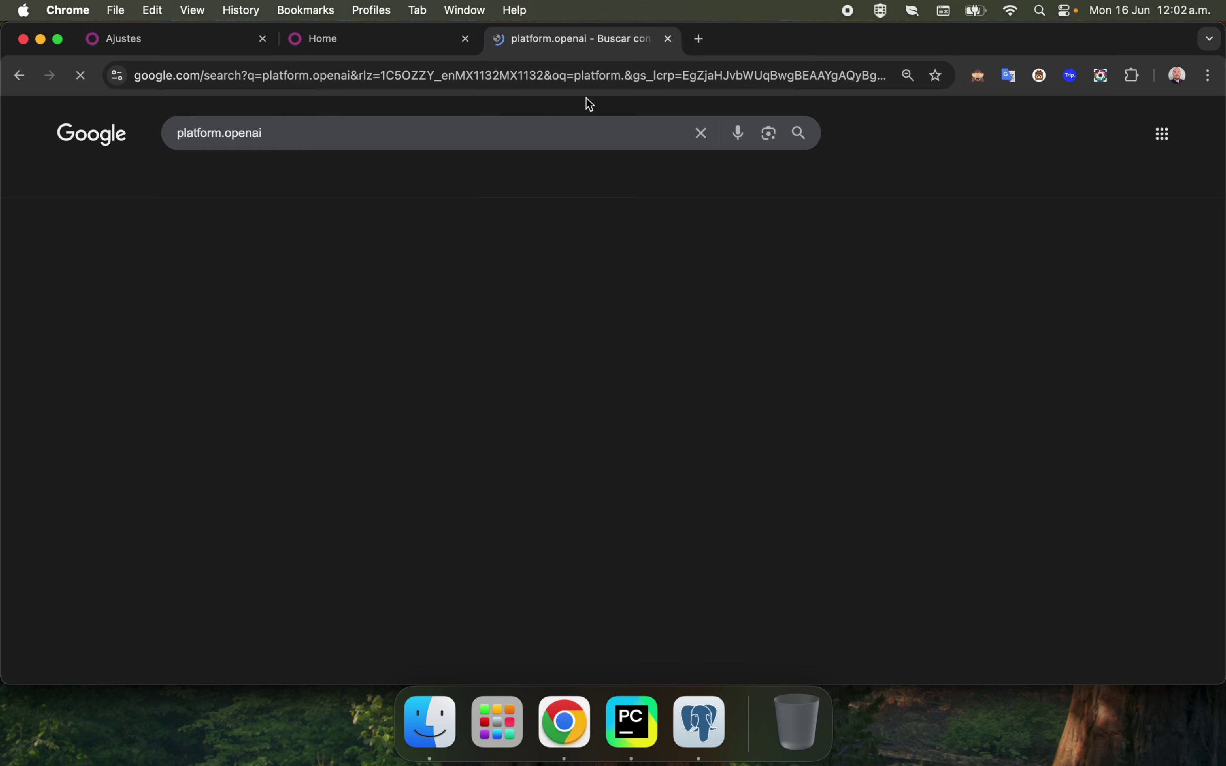
left_click(247, 264)
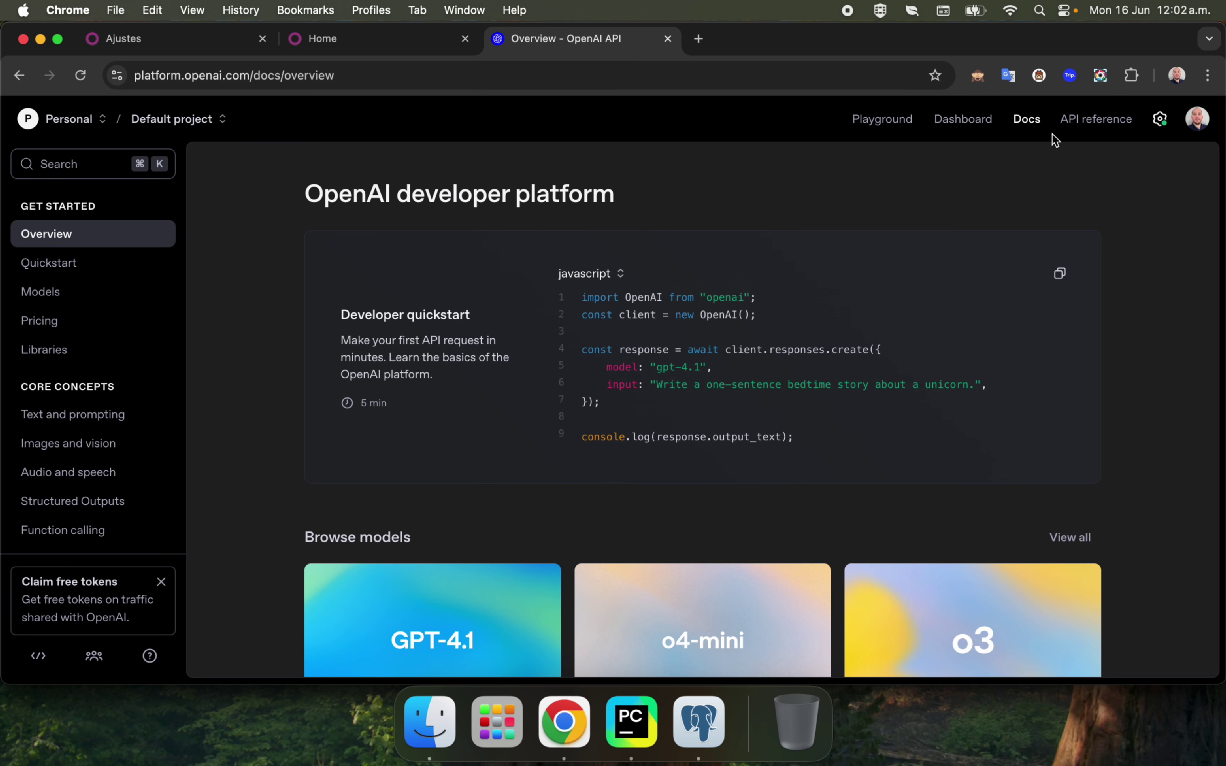
left_click(1196, 121)
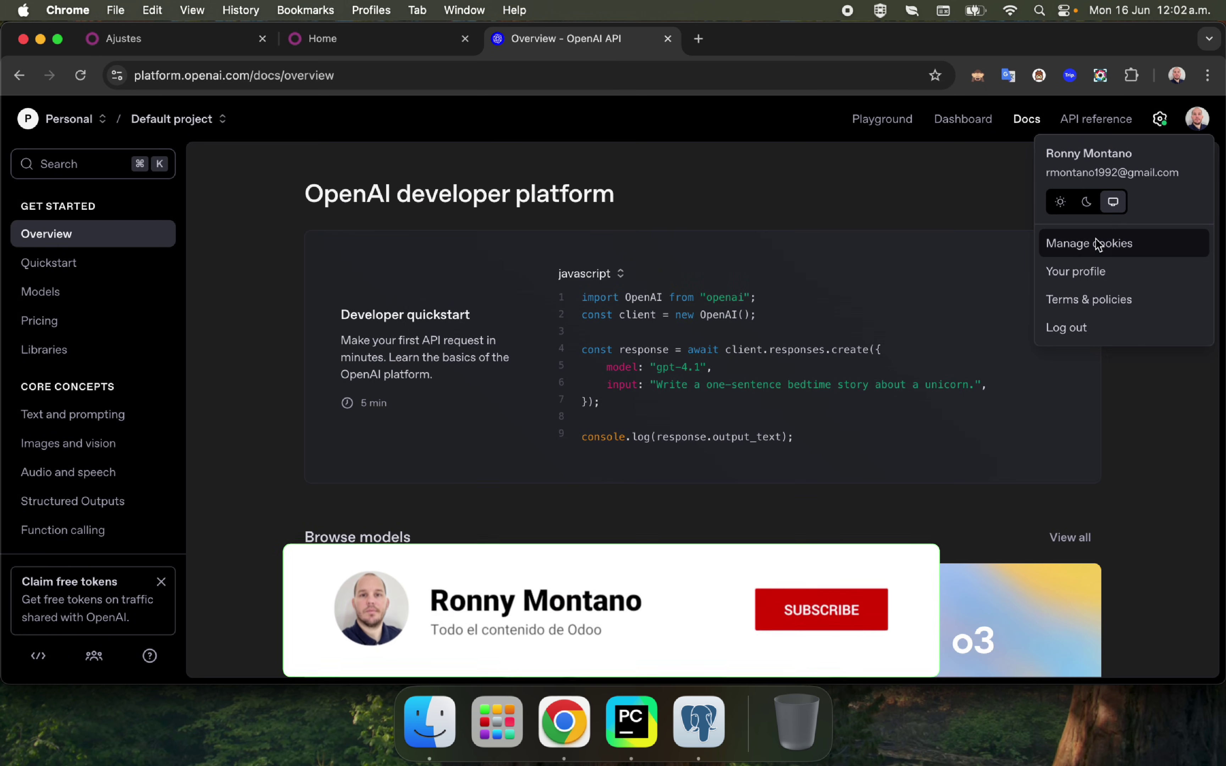
left_click(1075, 271)
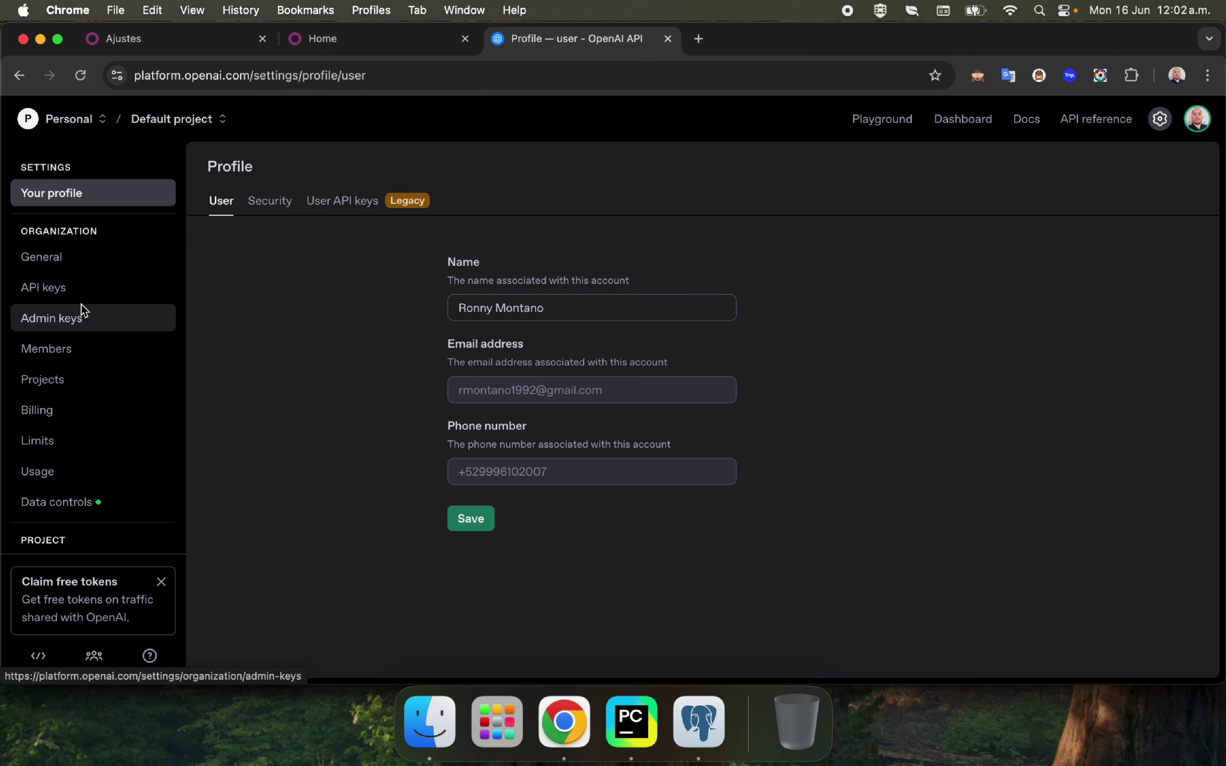
left_click(85, 287)
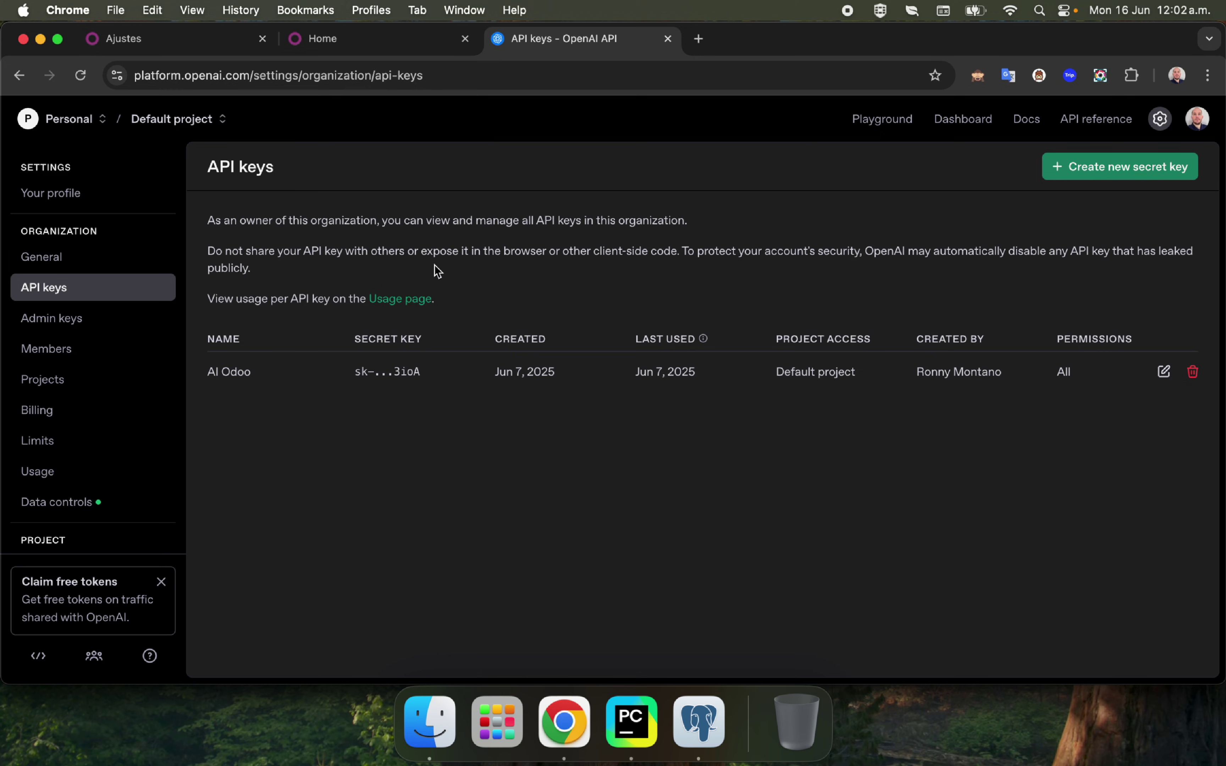
left_click(66, 416)
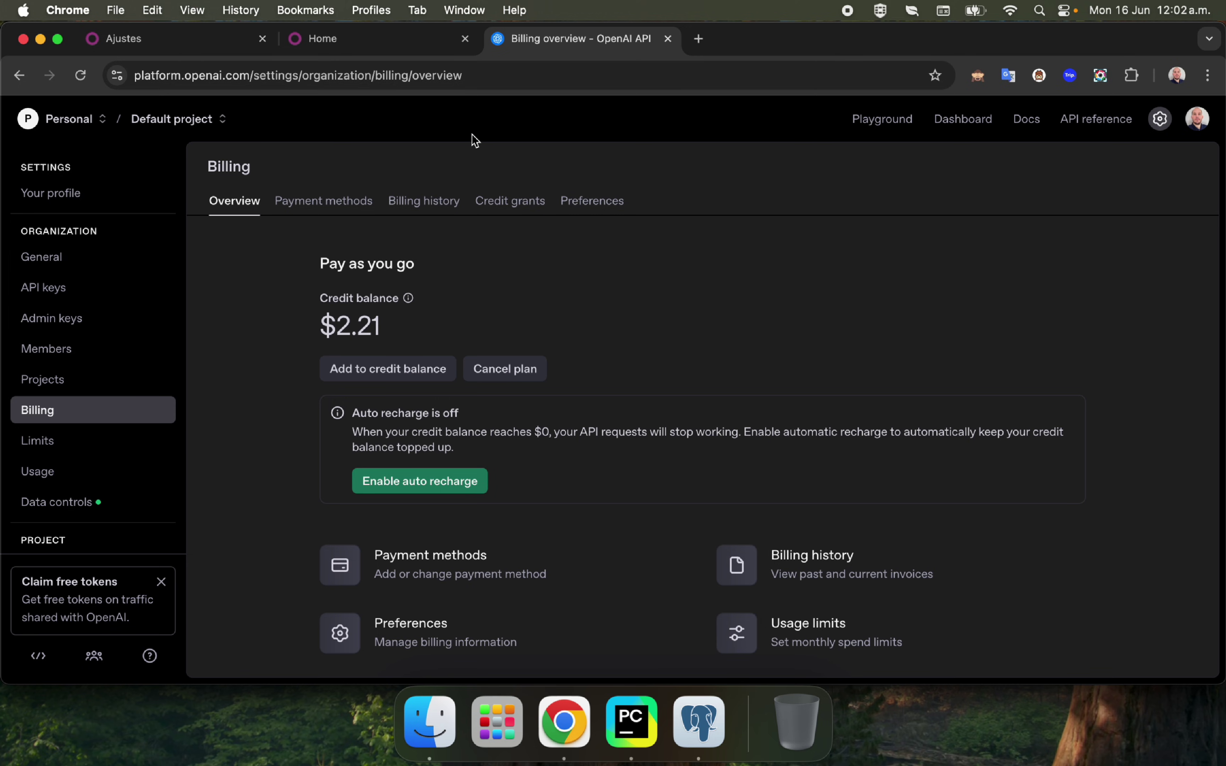
left_click_drag(320, 326, 433, 331)
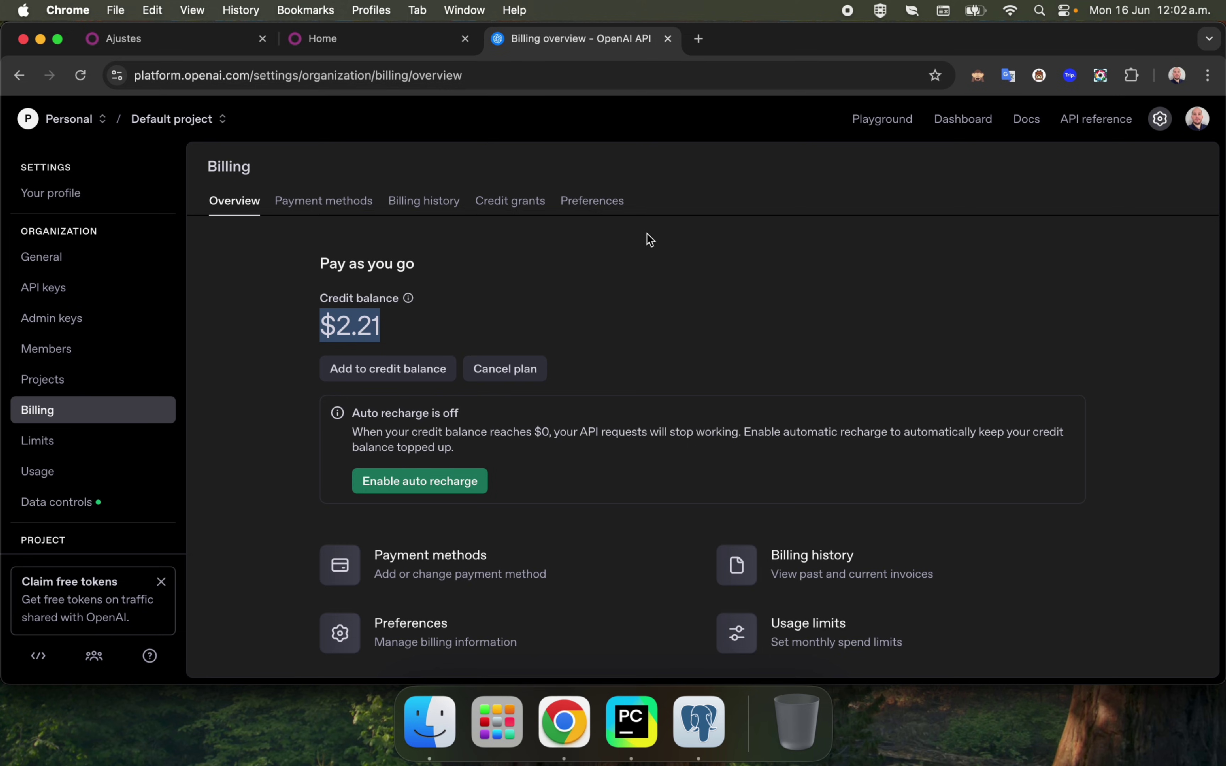
left_click(645, 245)
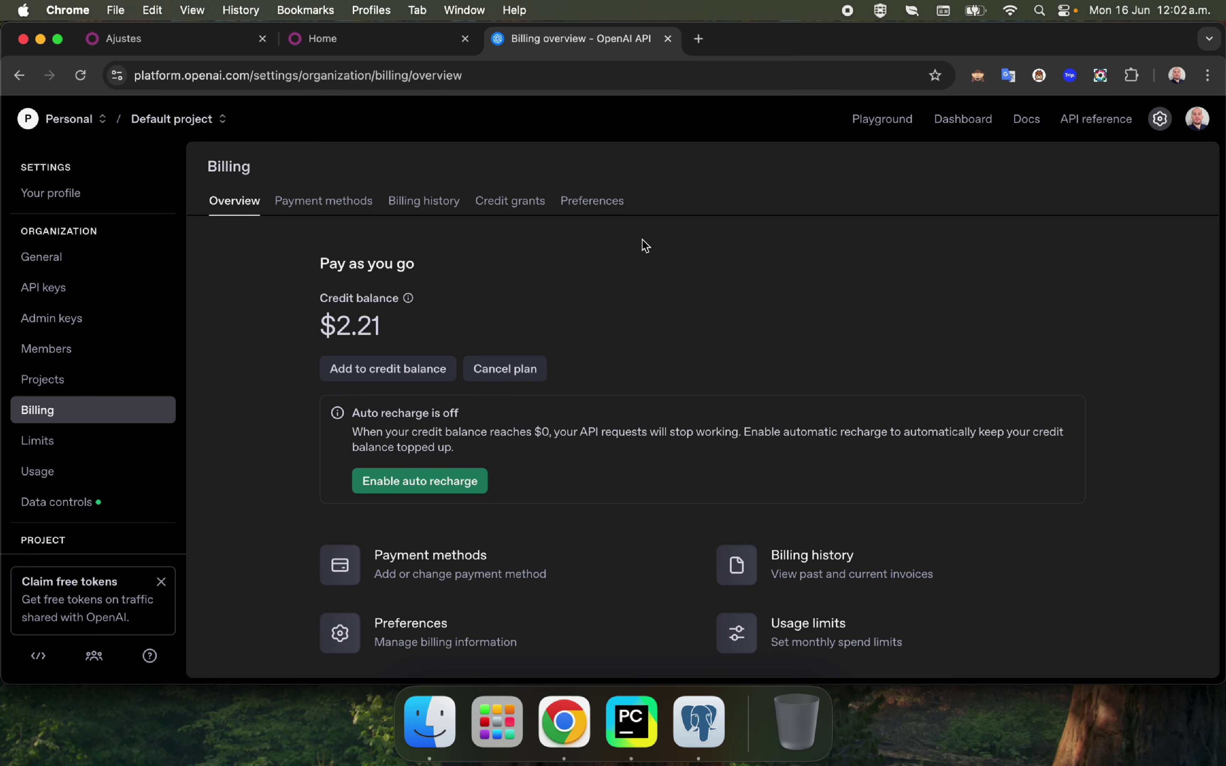
left_click(668, 39)
double_click(351, 277)
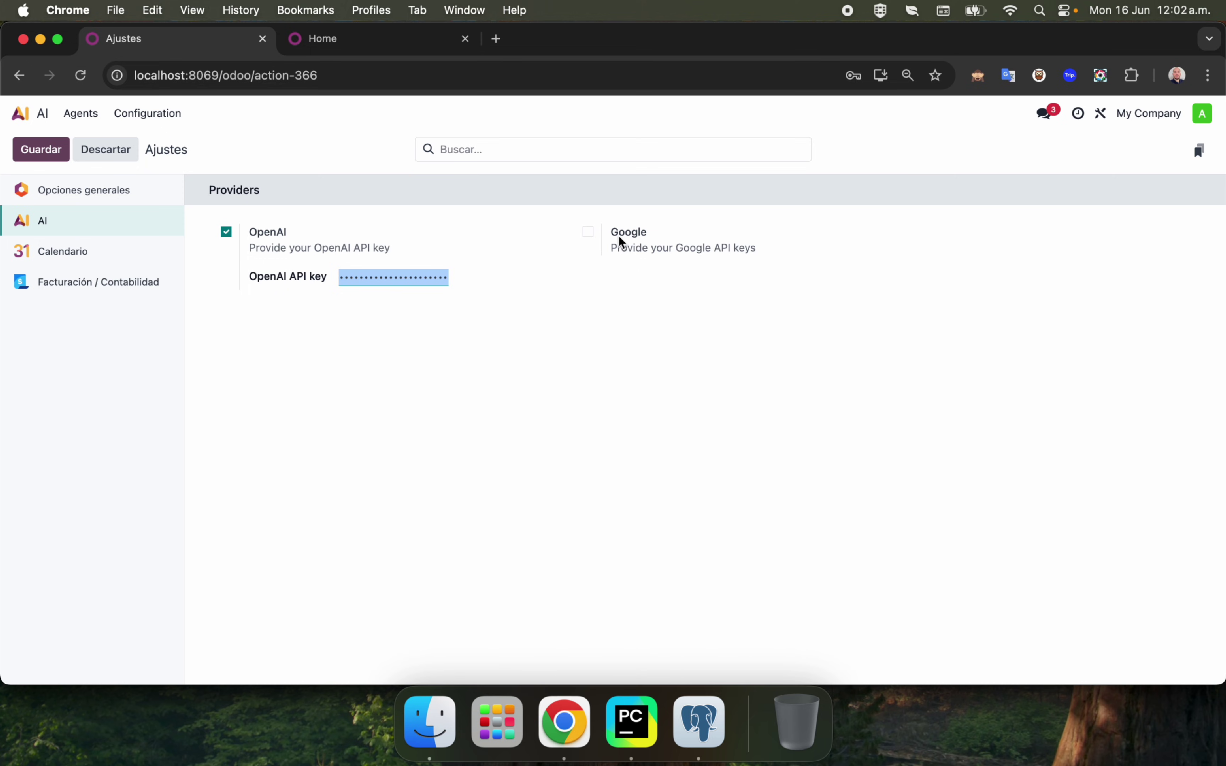
Browse the AI Composer Prompts list and inspect the Record HTML Fields prompt.
left_click(376, 145)
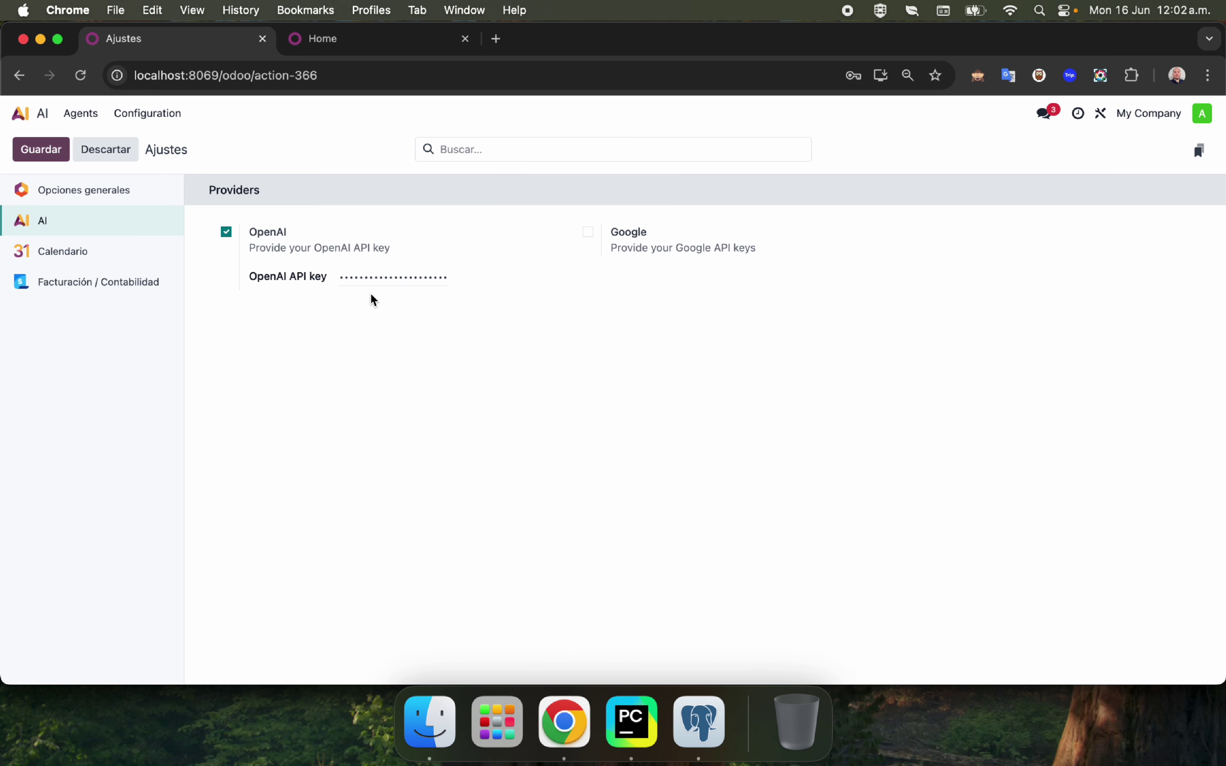
left_click(158, 114)
left_click(157, 162)
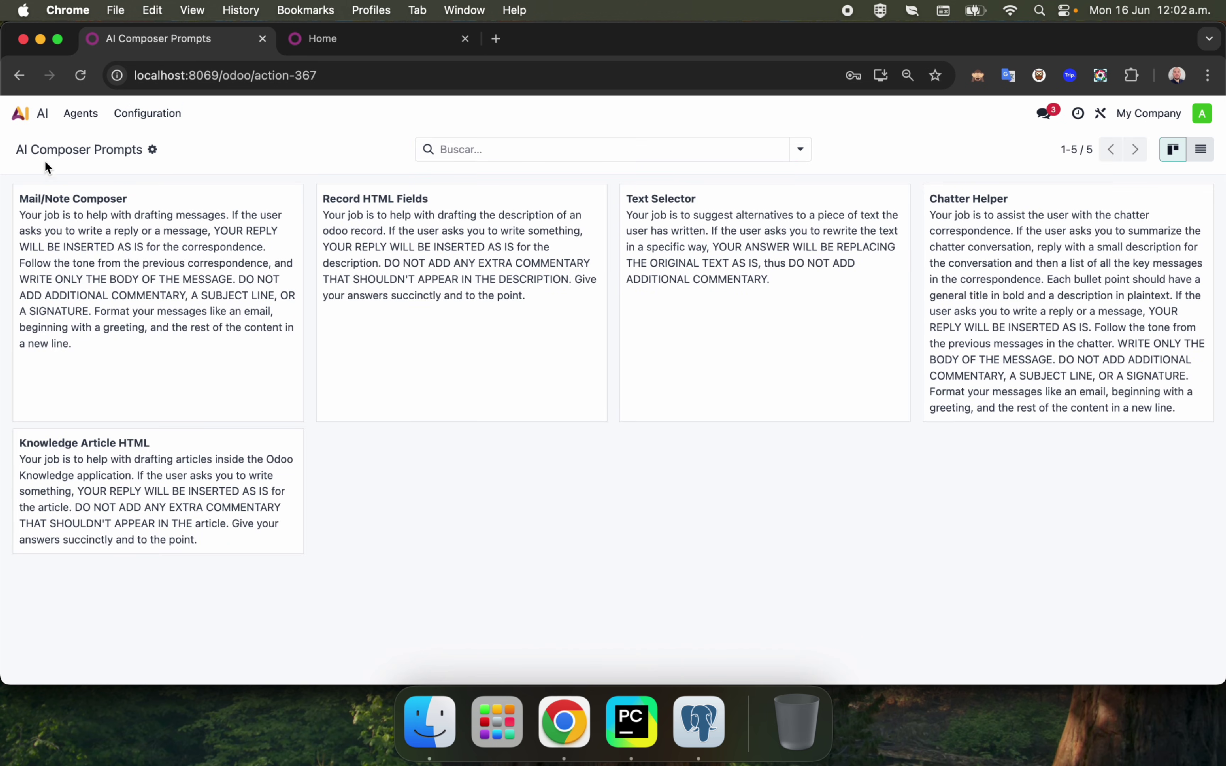
left_click(480, 238)
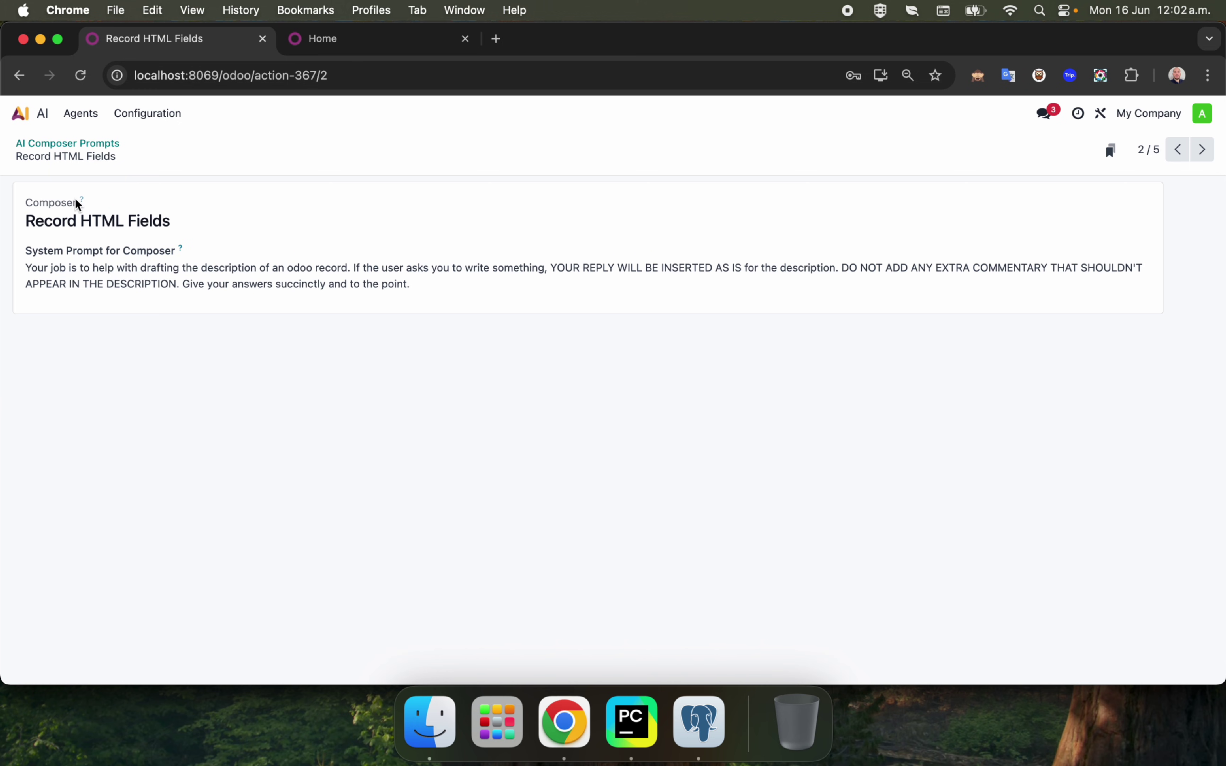
mouse_move(80, 198)
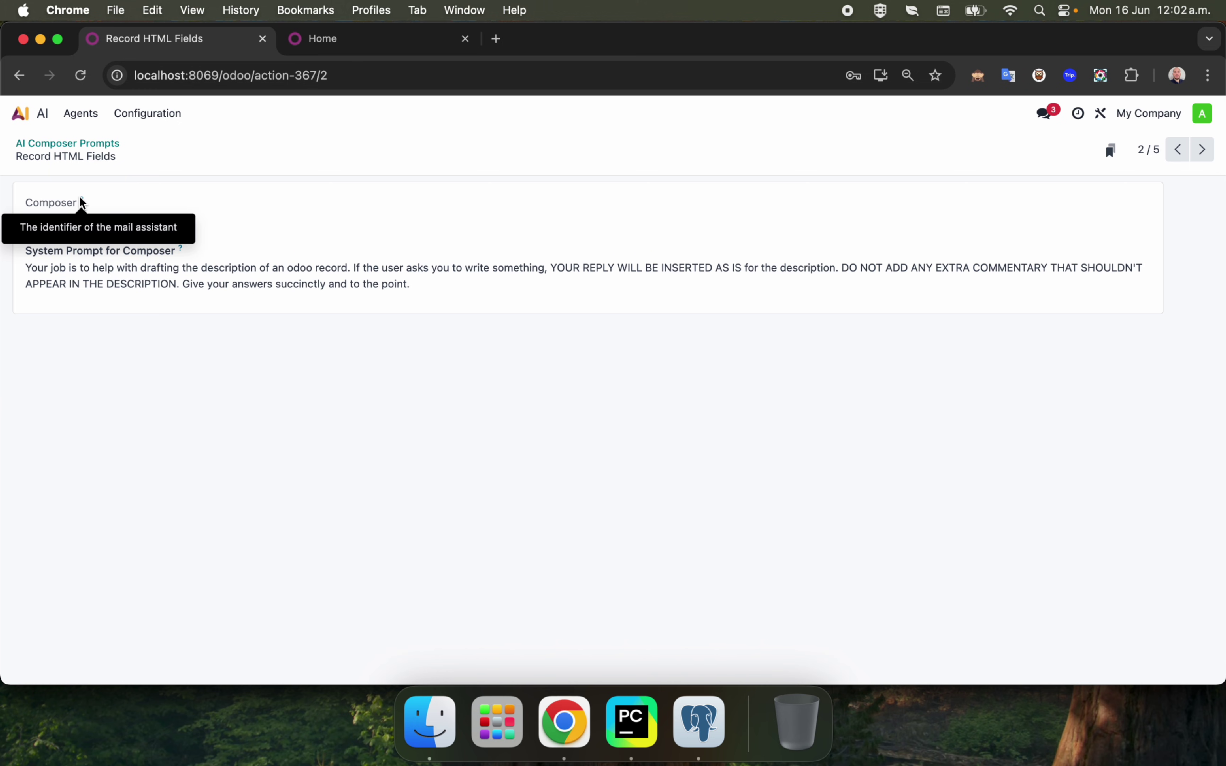
left_click(91, 145)
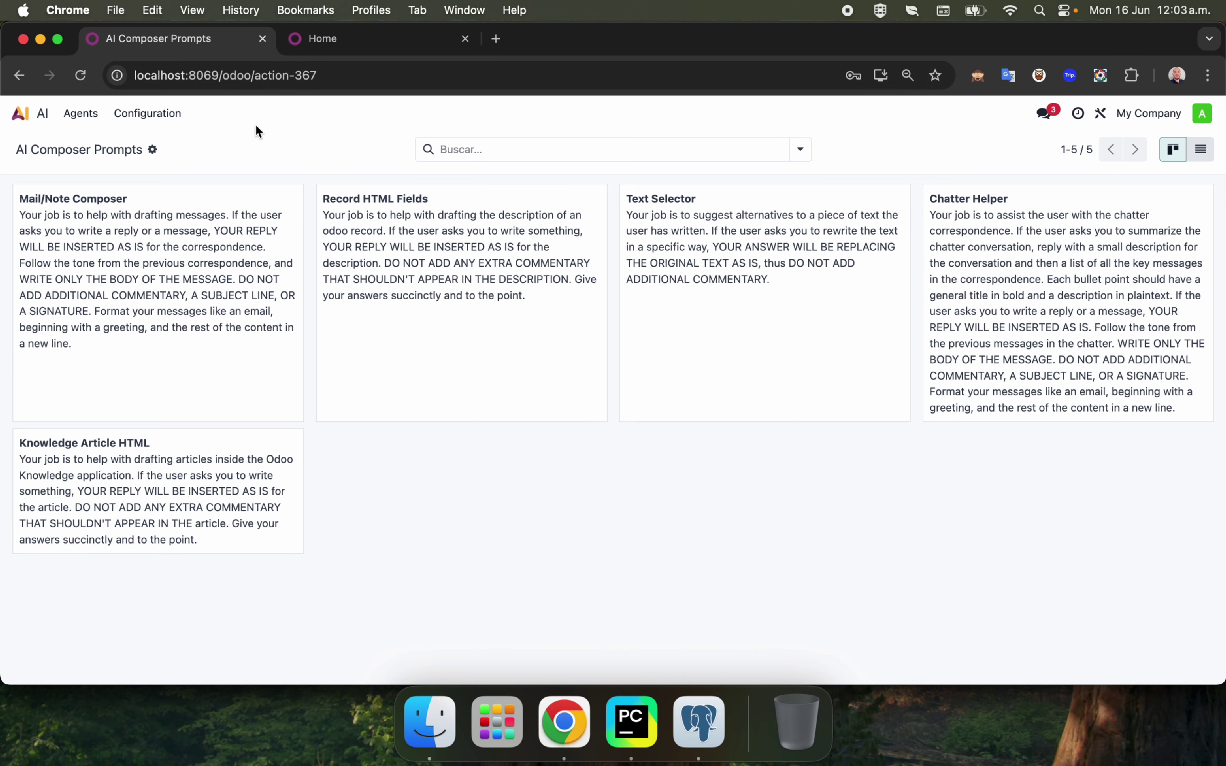
Bring up the Agents menu listing Agents and Topics.
left_click(169, 113)
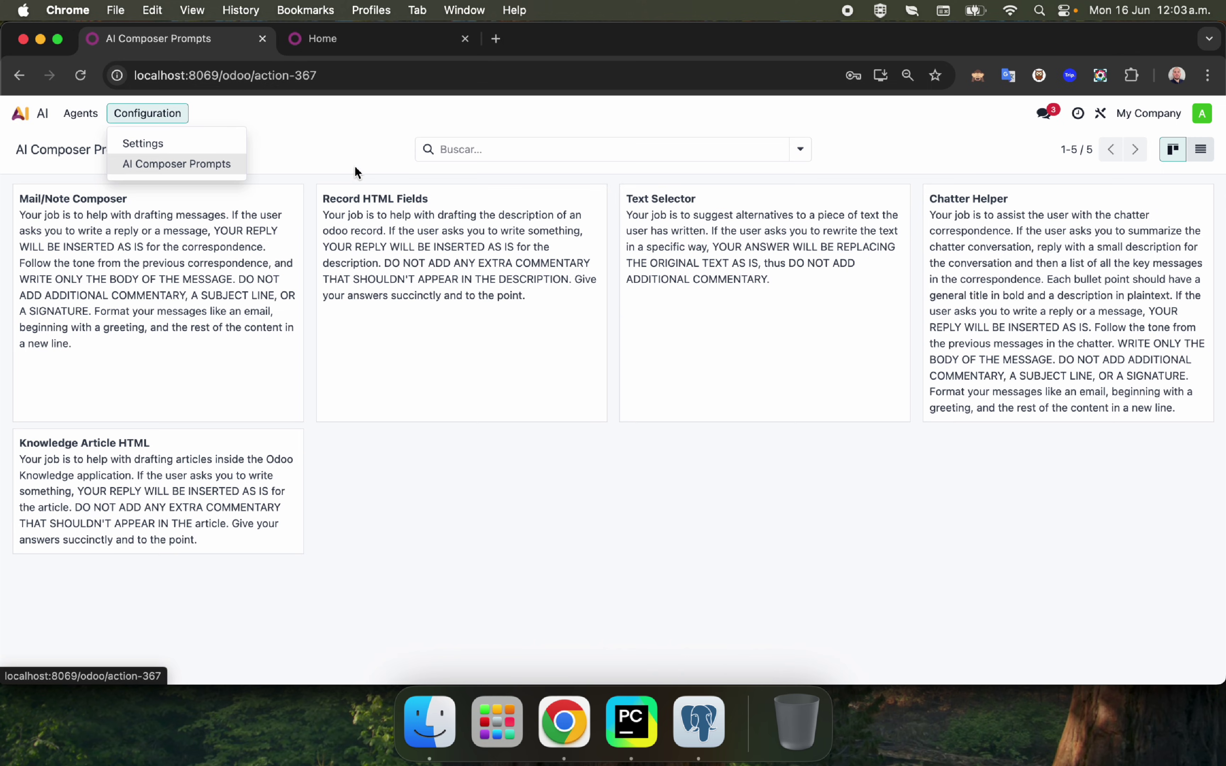
left_click(343, 154)
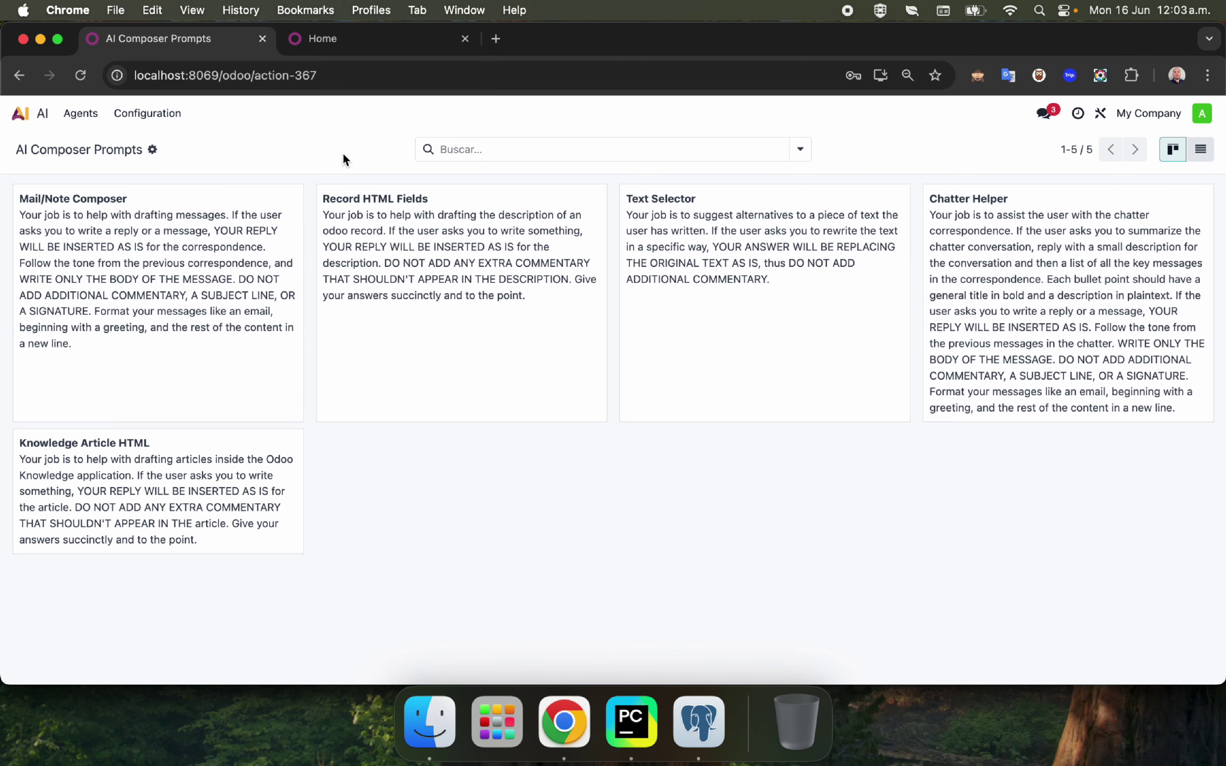
left_click(82, 114)
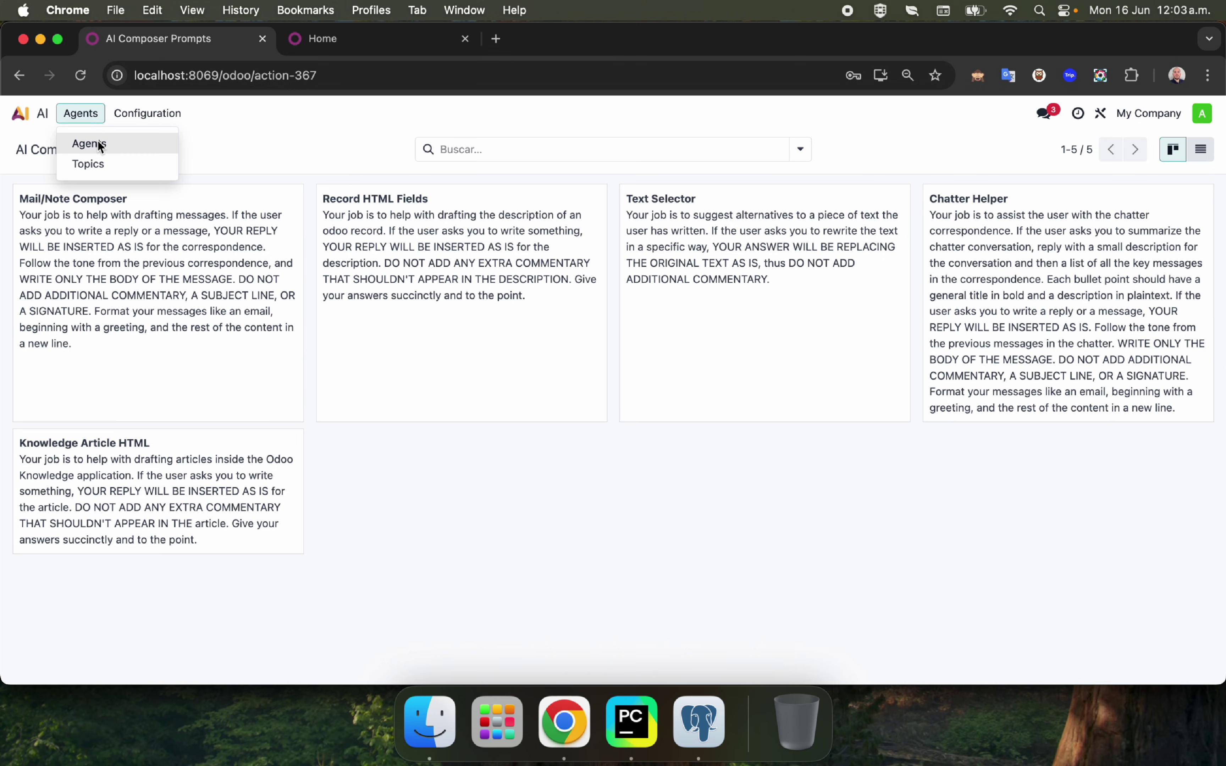
Start a new AI topic 'Chatea con clientes' with instructions 'Explica la necesidad de utilizar Odoo'.
left_click(95, 162)
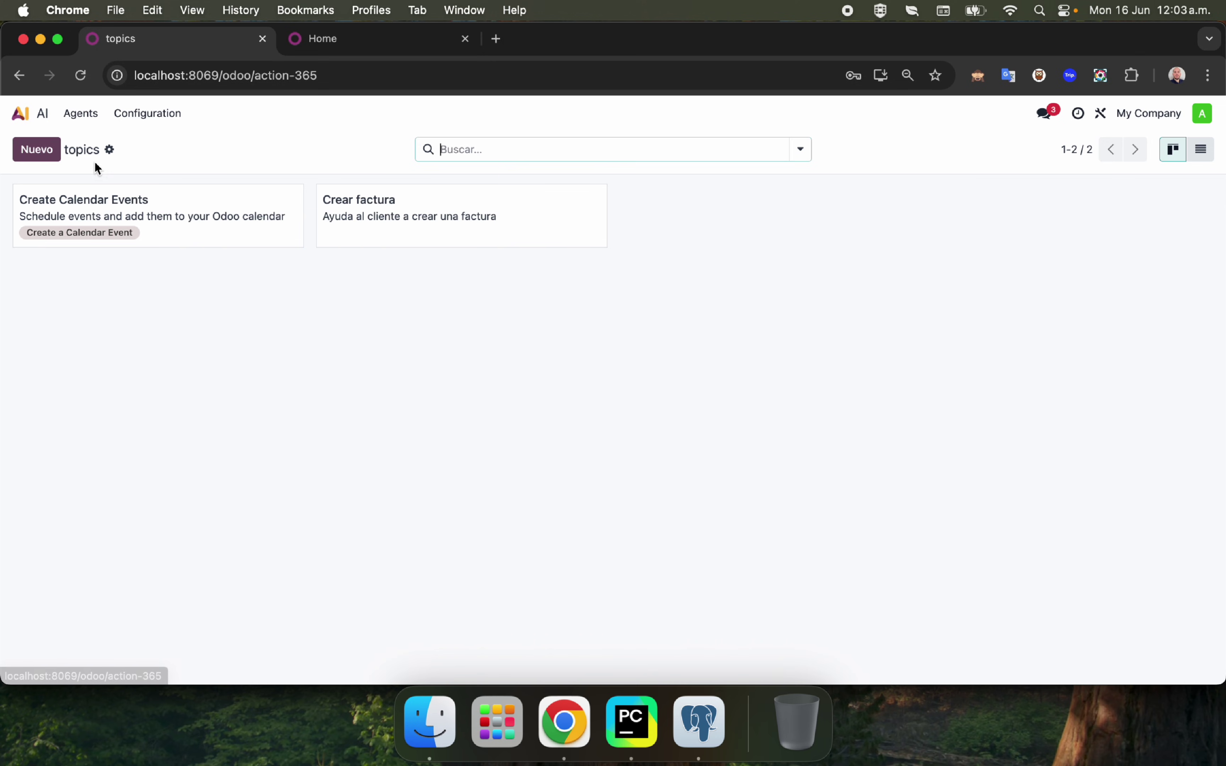
left_click(39, 152)
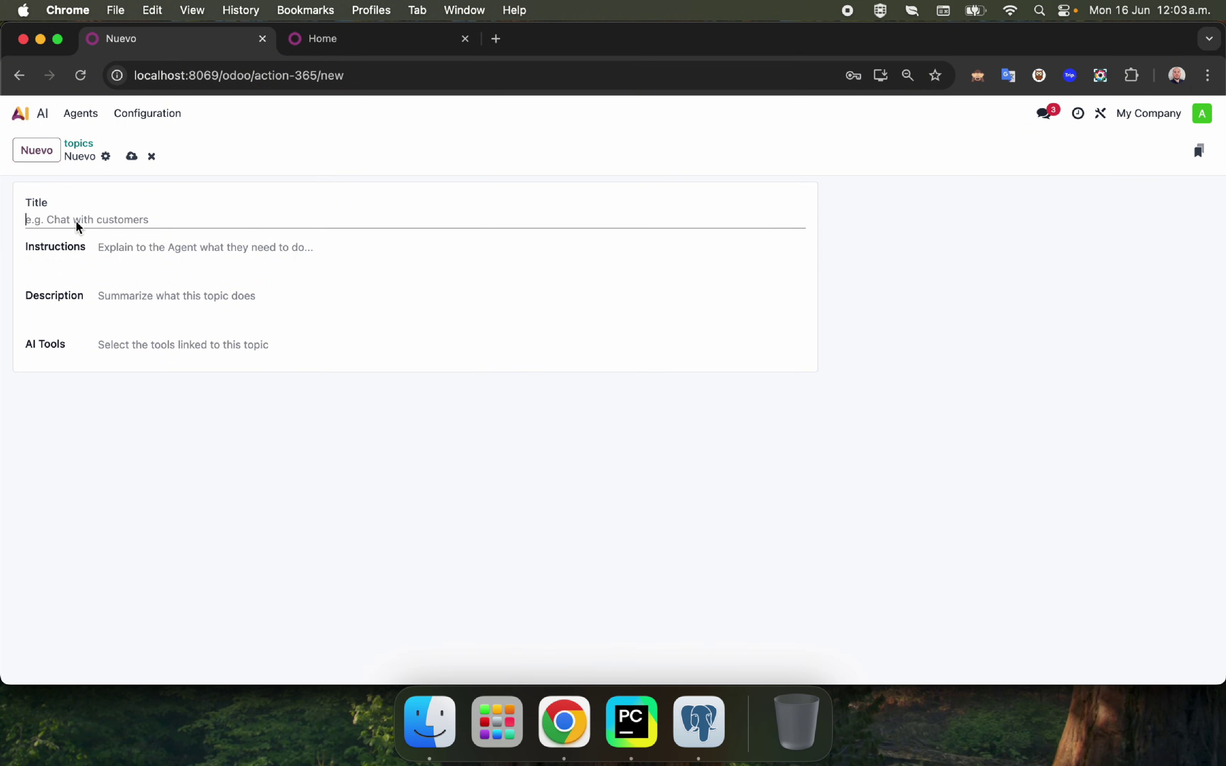
type("Chatea con clientes")
key("Tab")
type("Explica")
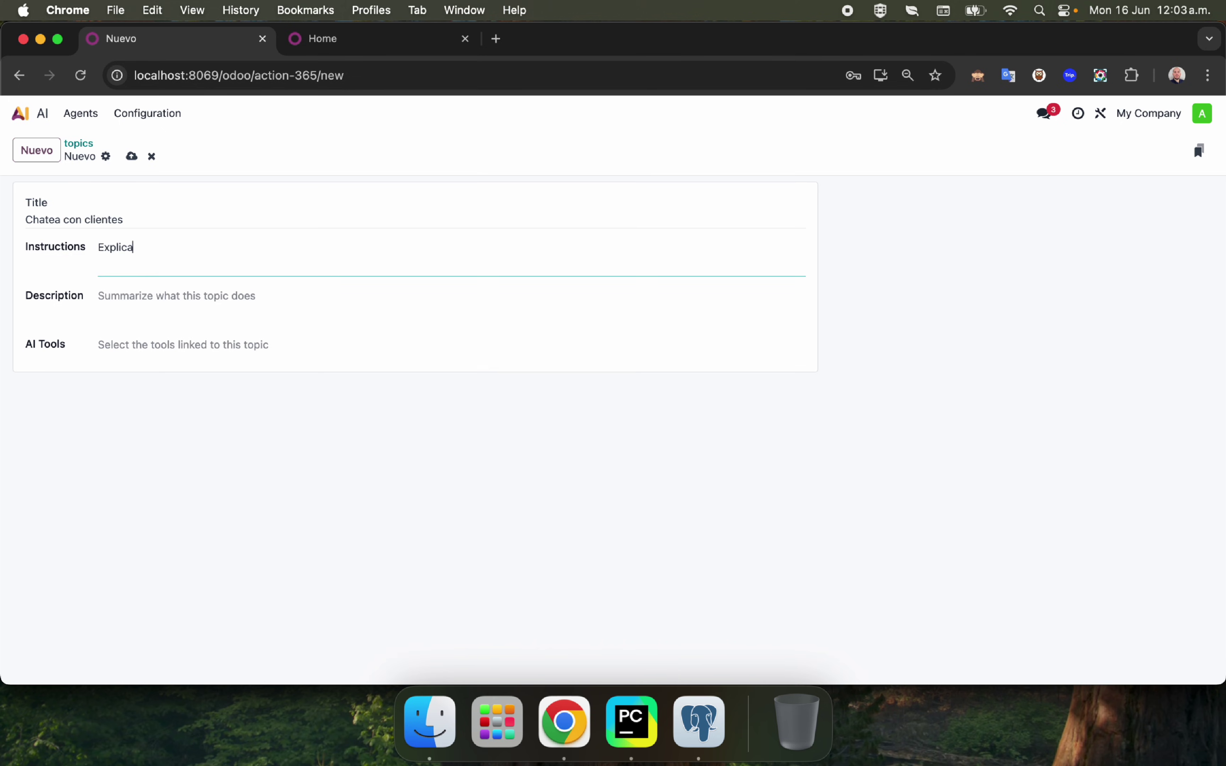
type(" la necesidad de utilizar Odoo")
Describe the topic as covering Odoo's advantages and ecosystem, check AI Tools, and save it.
left_click(225, 294)
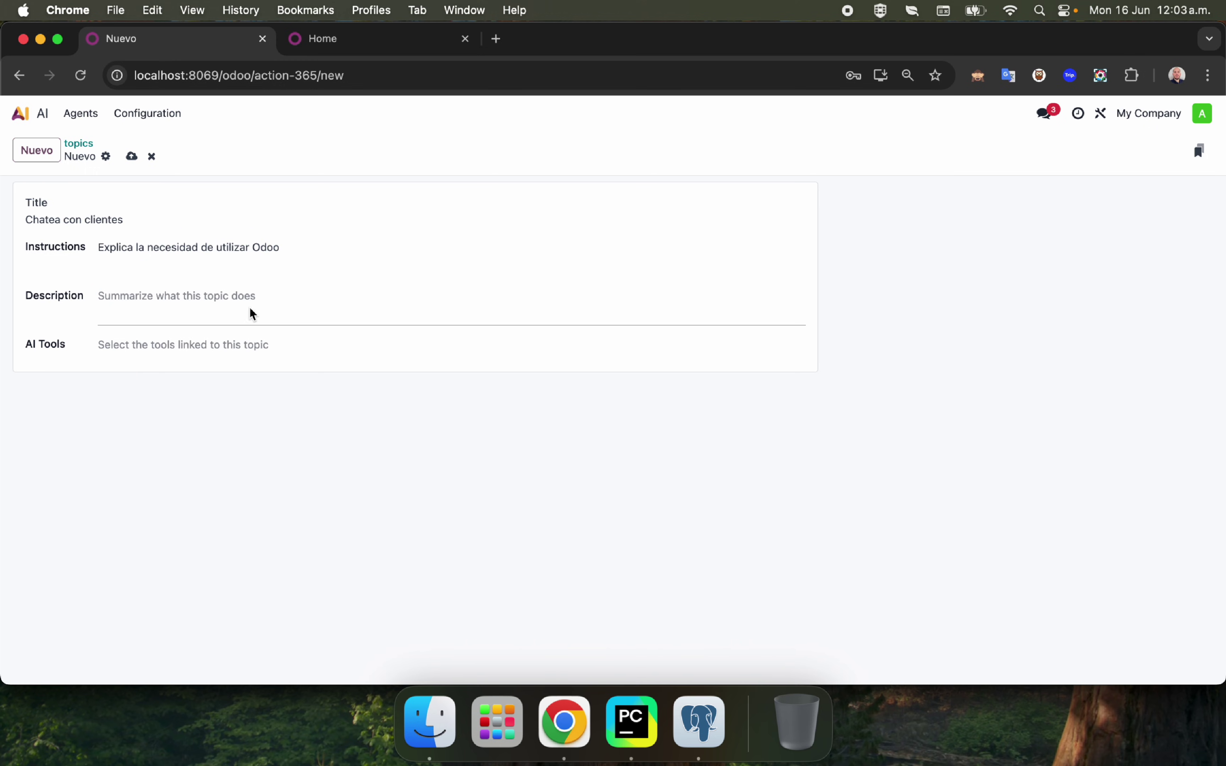
type("-")
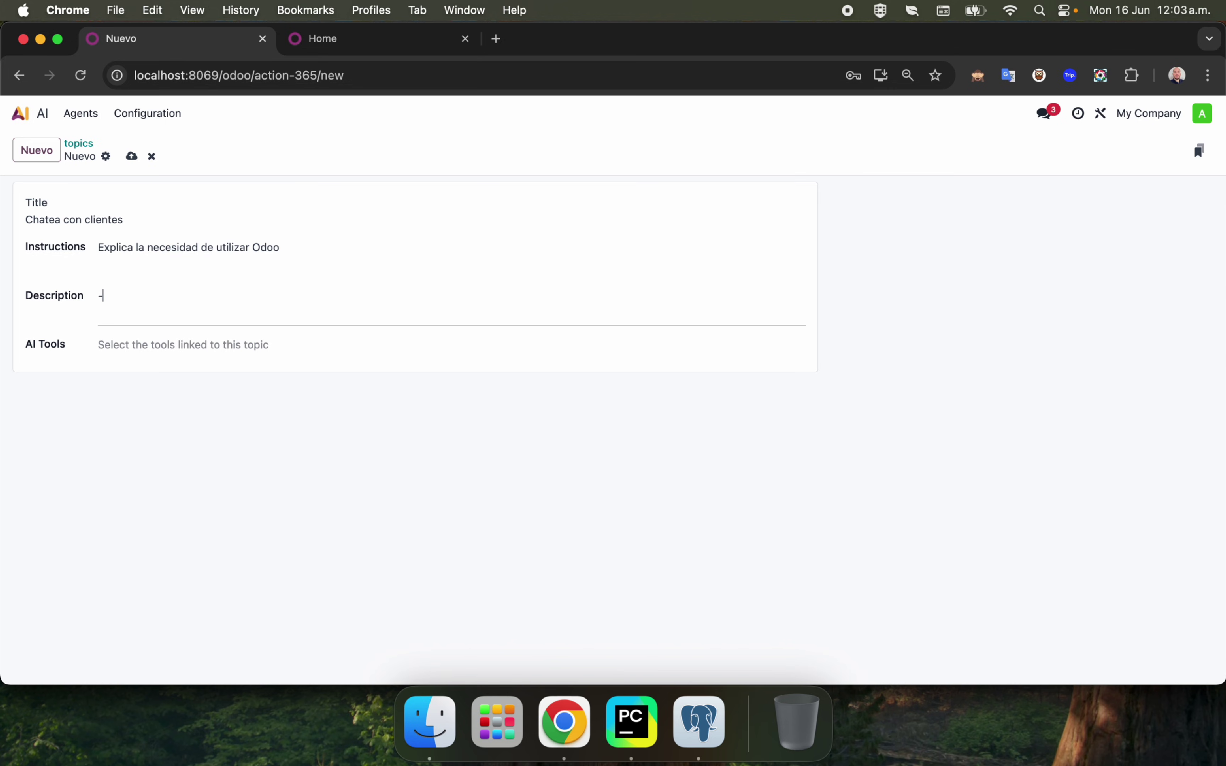
type(" hablale de las ventajas, y todo rel")
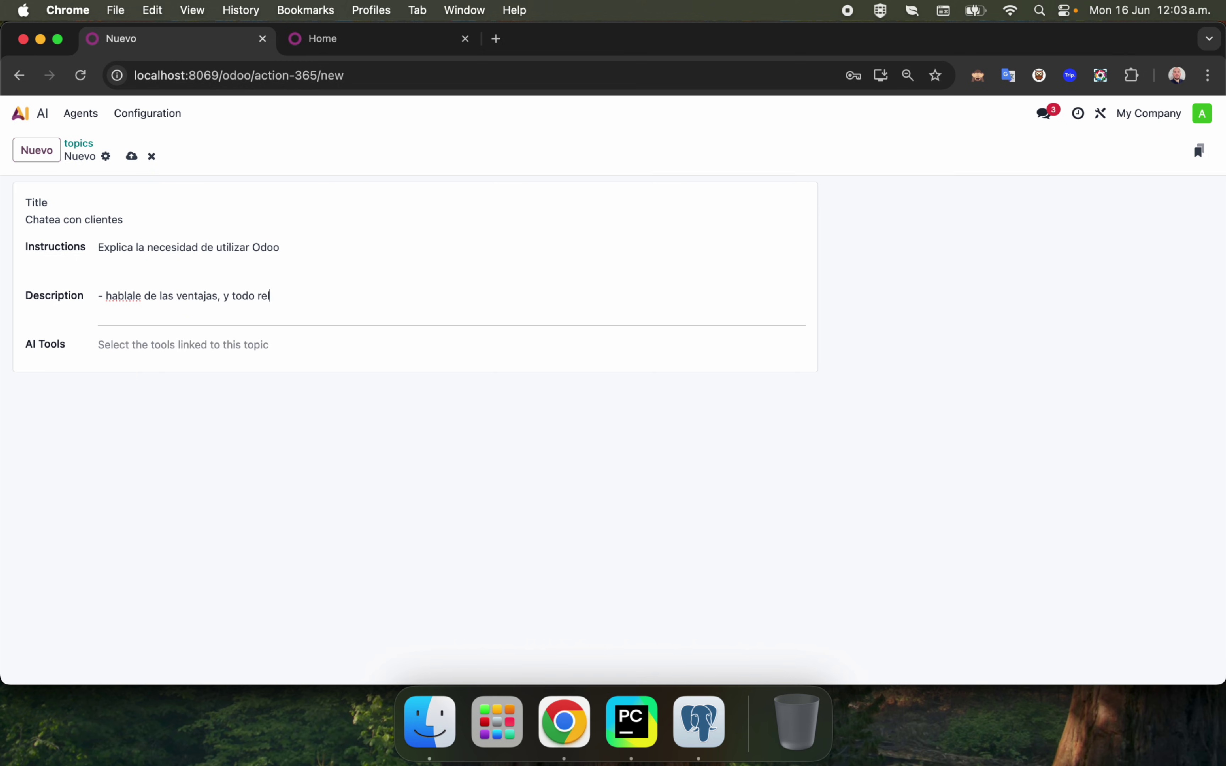
type("acionado con el ecosistema deo od")
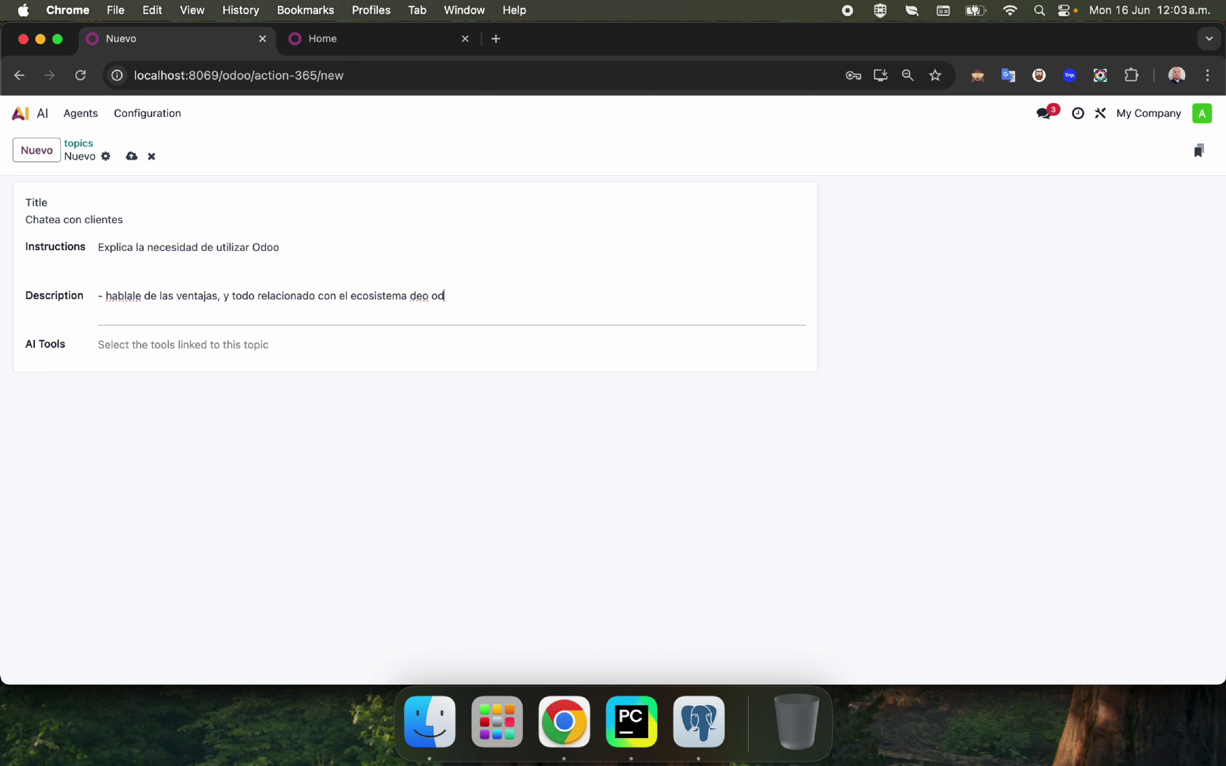
key("BackSpace")
key("BackSpace")
key("BackSpace")
key("BackSpace")
type("odooo")
left_click(136, 353)
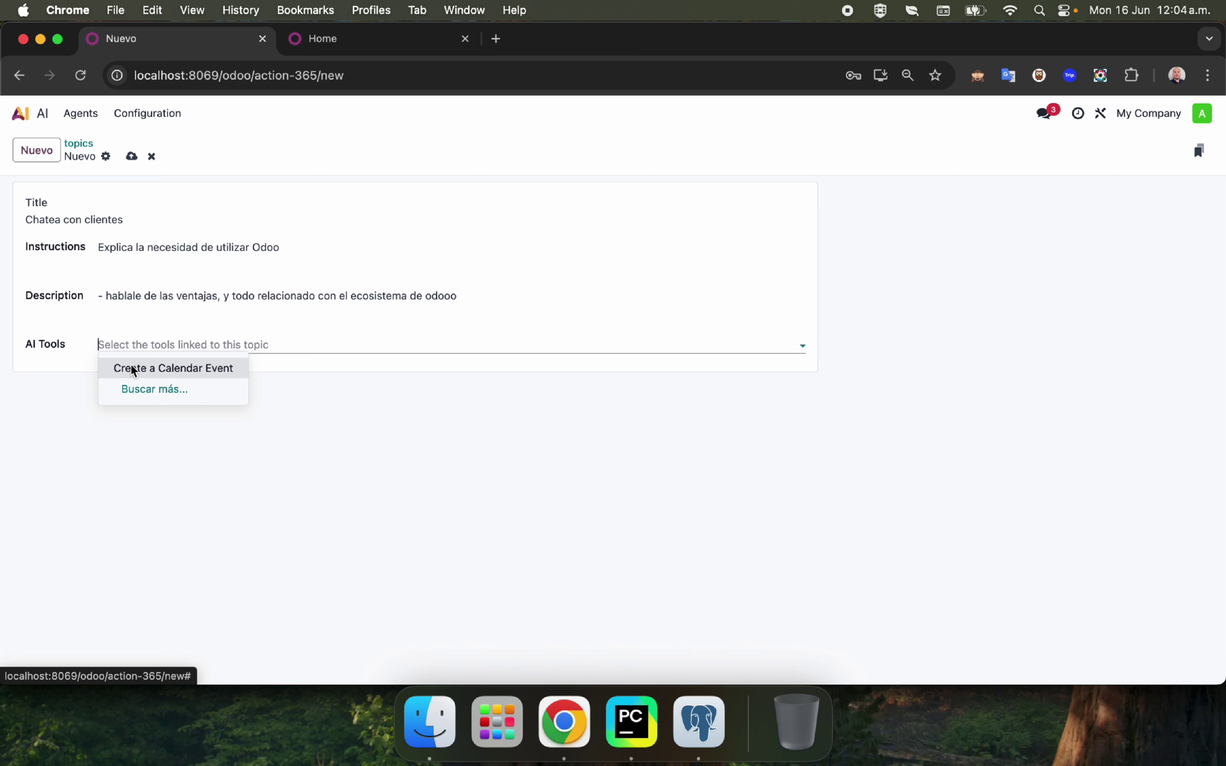
type("Cal")
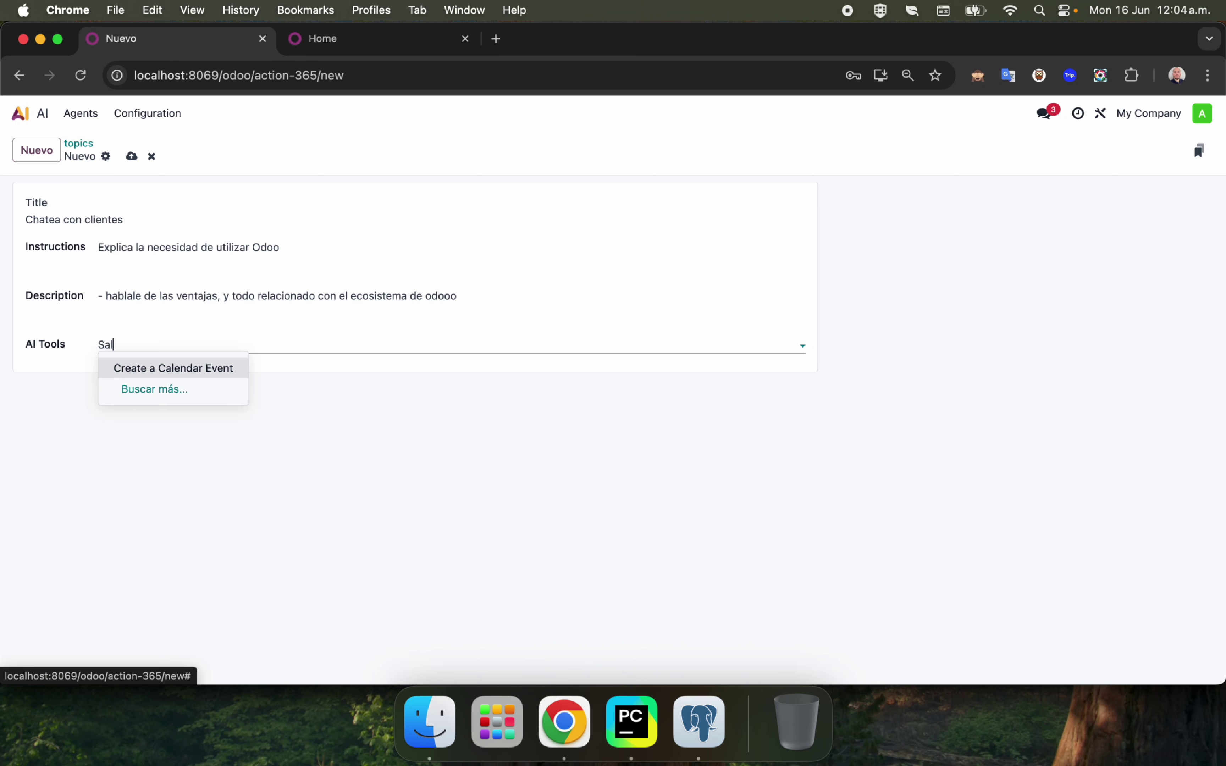
key("BackSpace")
key("BackSpace")
key("BackSpace")
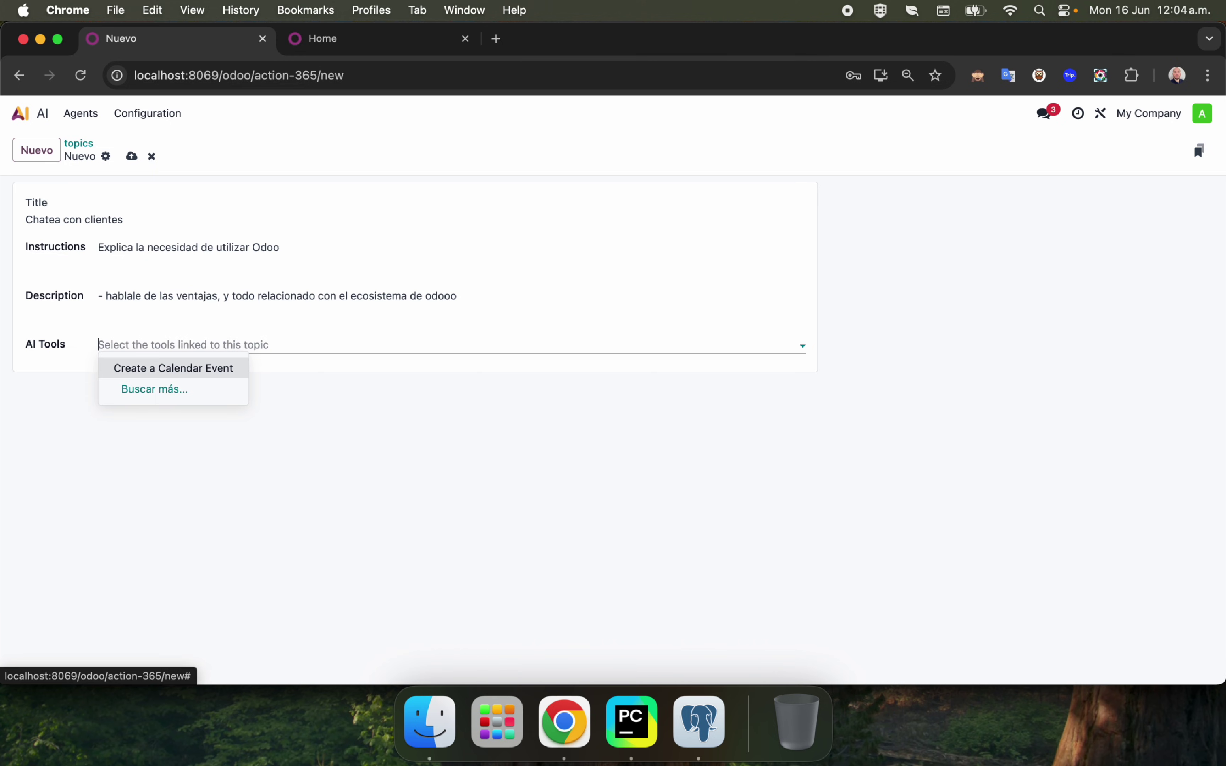
left_click(131, 155)
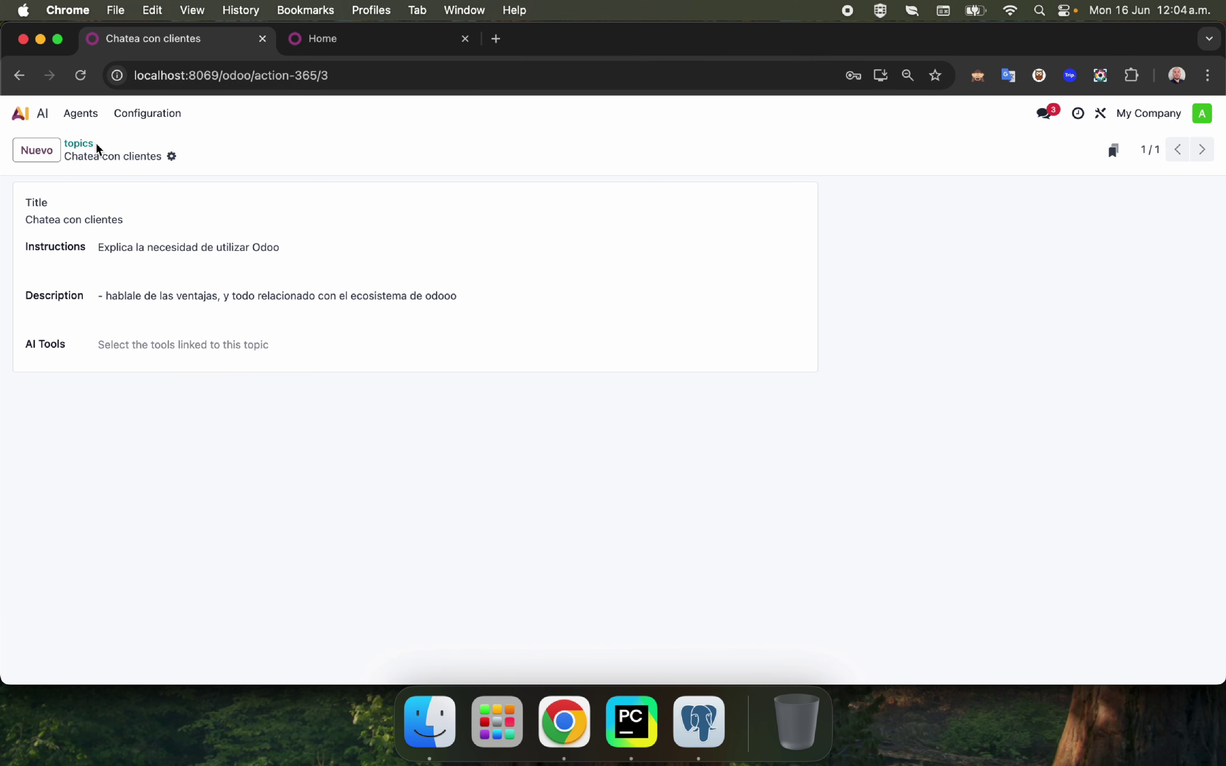
Confirm Chatea con clientes appears among the topics, then start a blank agent from the Agents list.
left_click(84, 144)
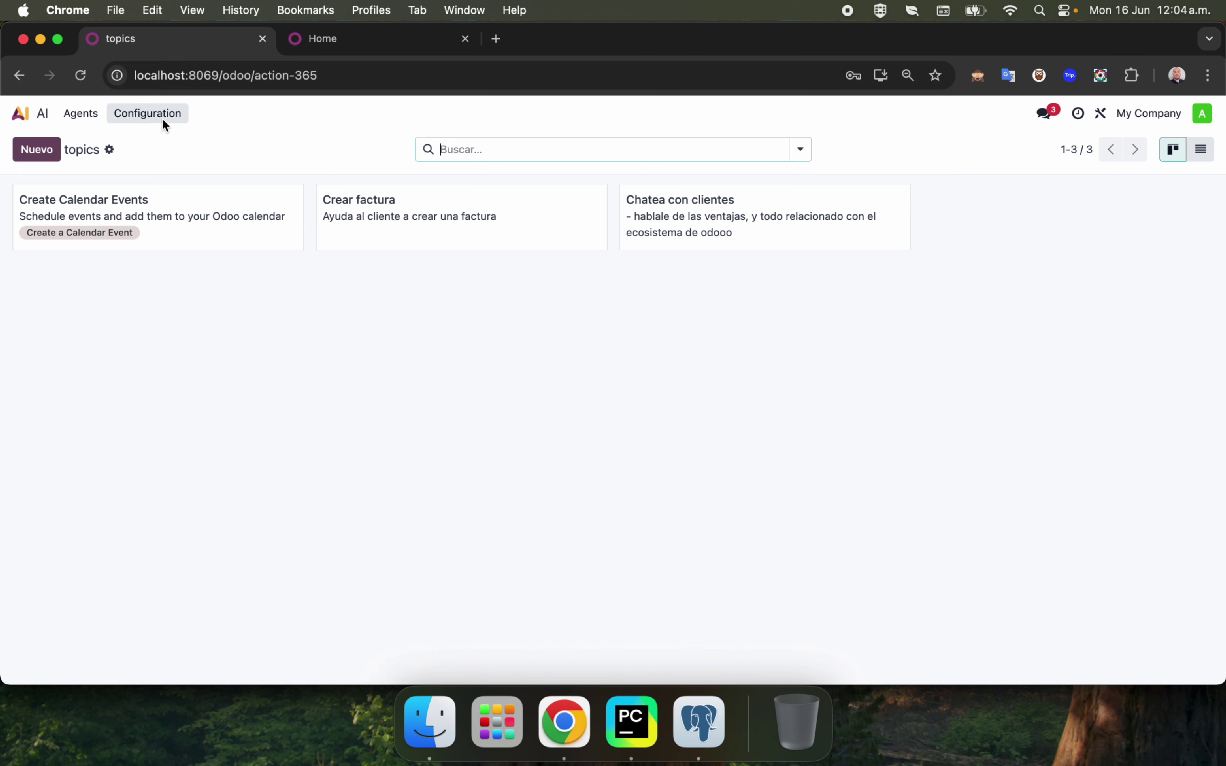
left_click(94, 116)
left_click(100, 137)
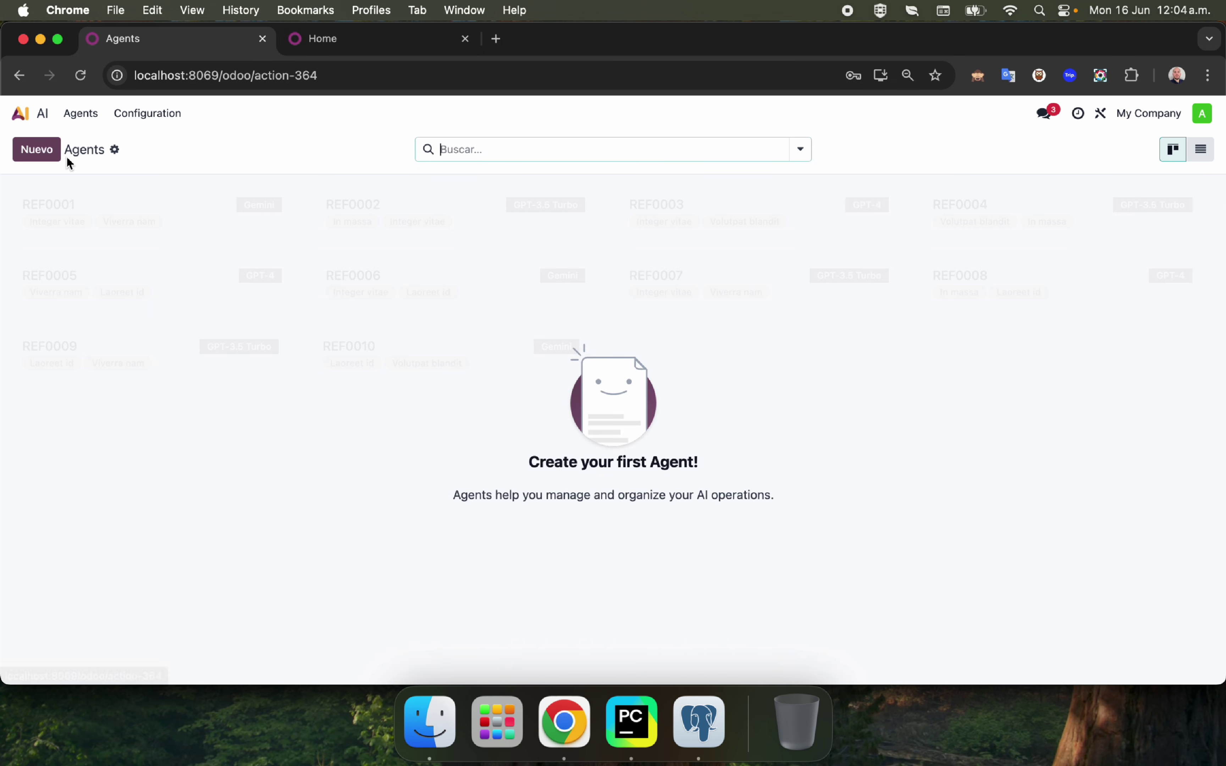
left_click(44, 151)
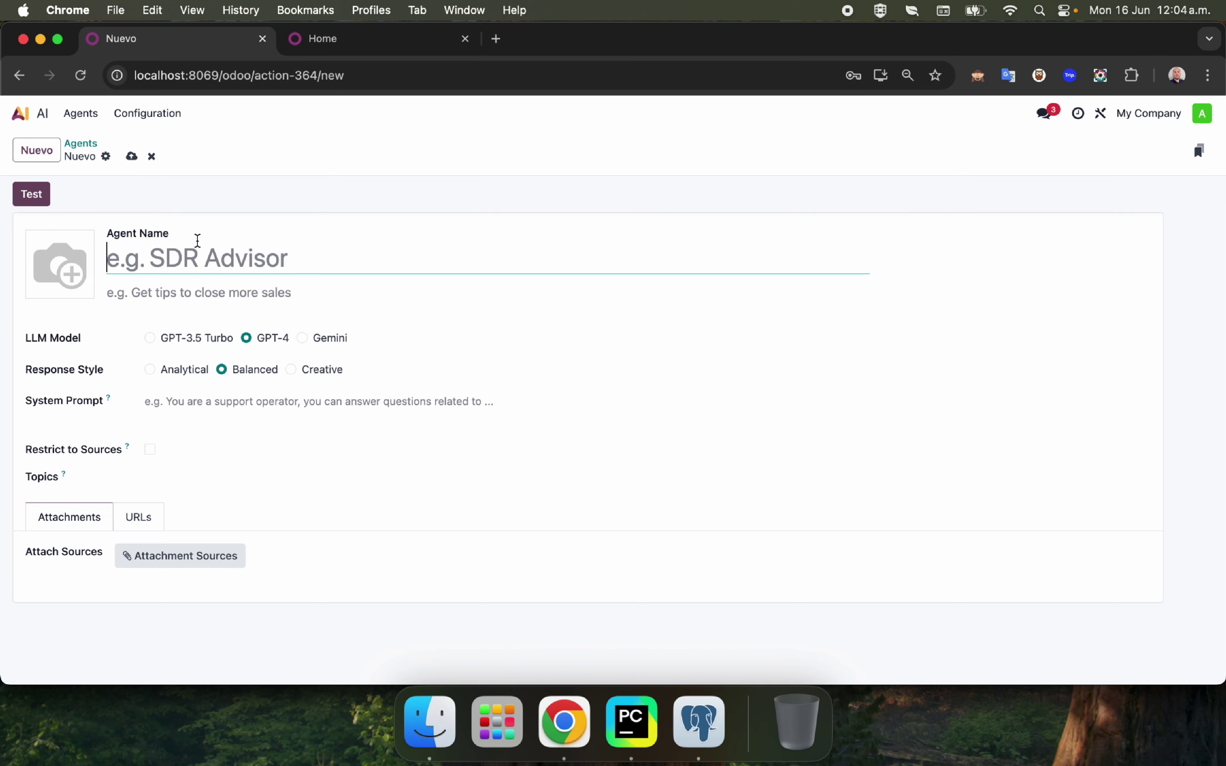
Name the agent 'Odoo Salesman' and begin its system prompt 'Eres un vendedor de Odoo, conquista clientes'.
left_click(43, 197)
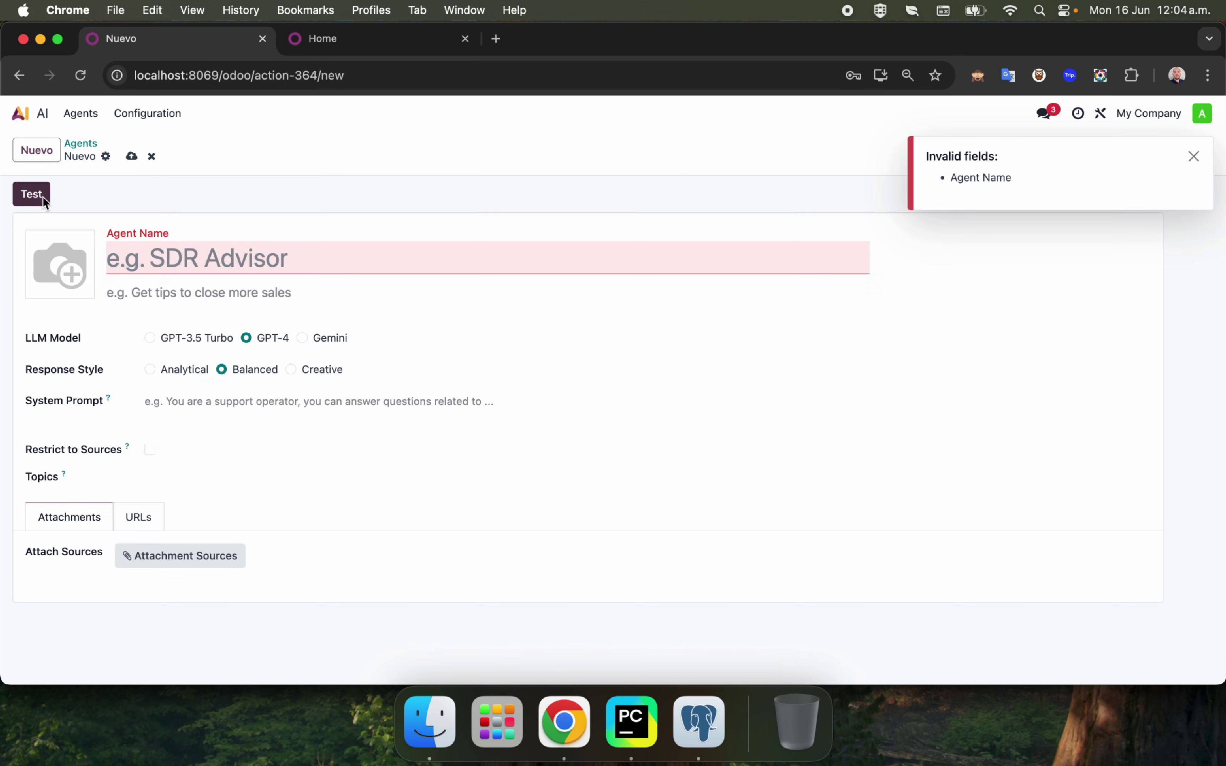
left_click(432, 261)
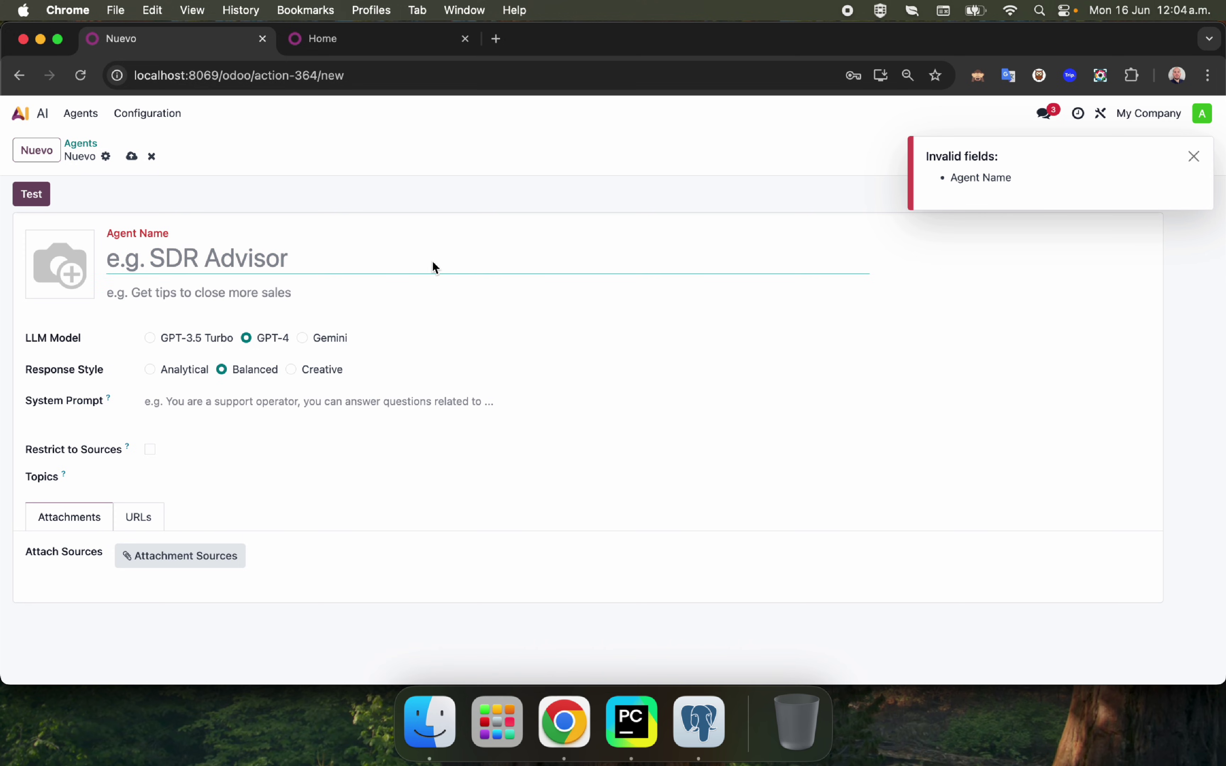
type("Odoo Sale")
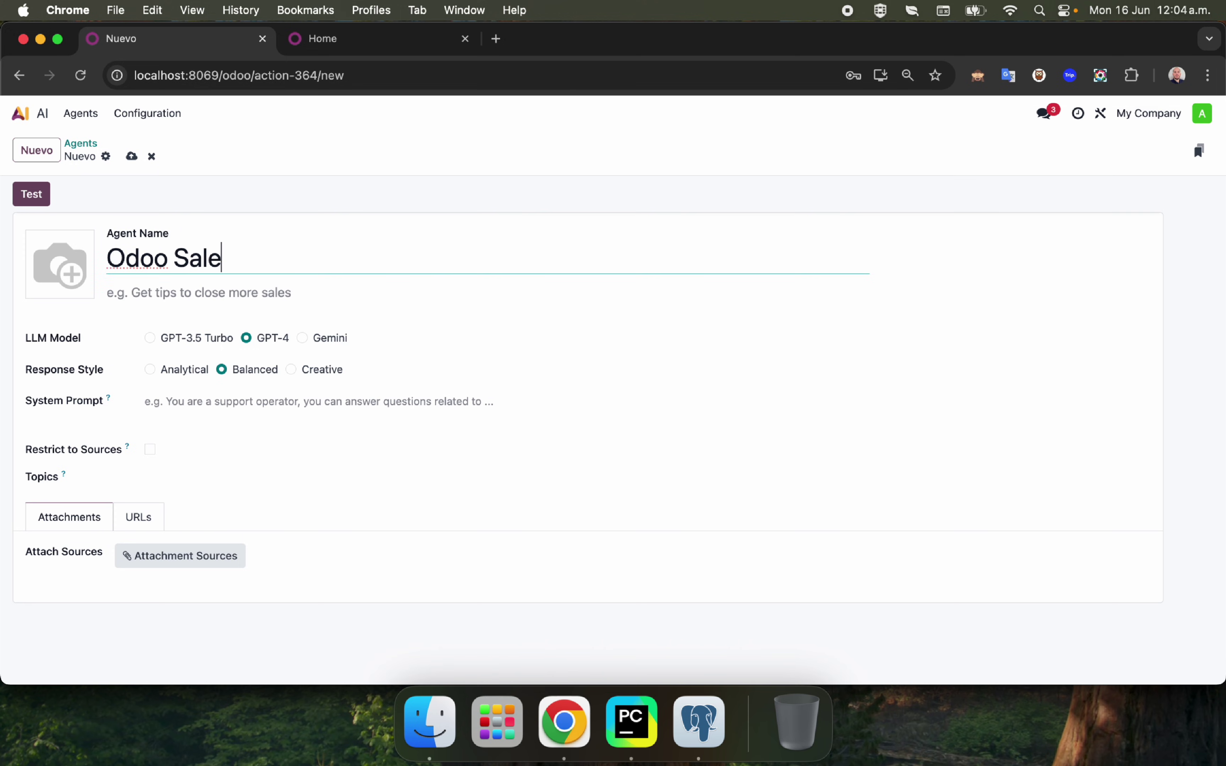
type(" Man")
key("BackSpace")
key("BackSpace")
key("BackSpace")
key("BackSpace")
type("sman")
left_click(517, 183)
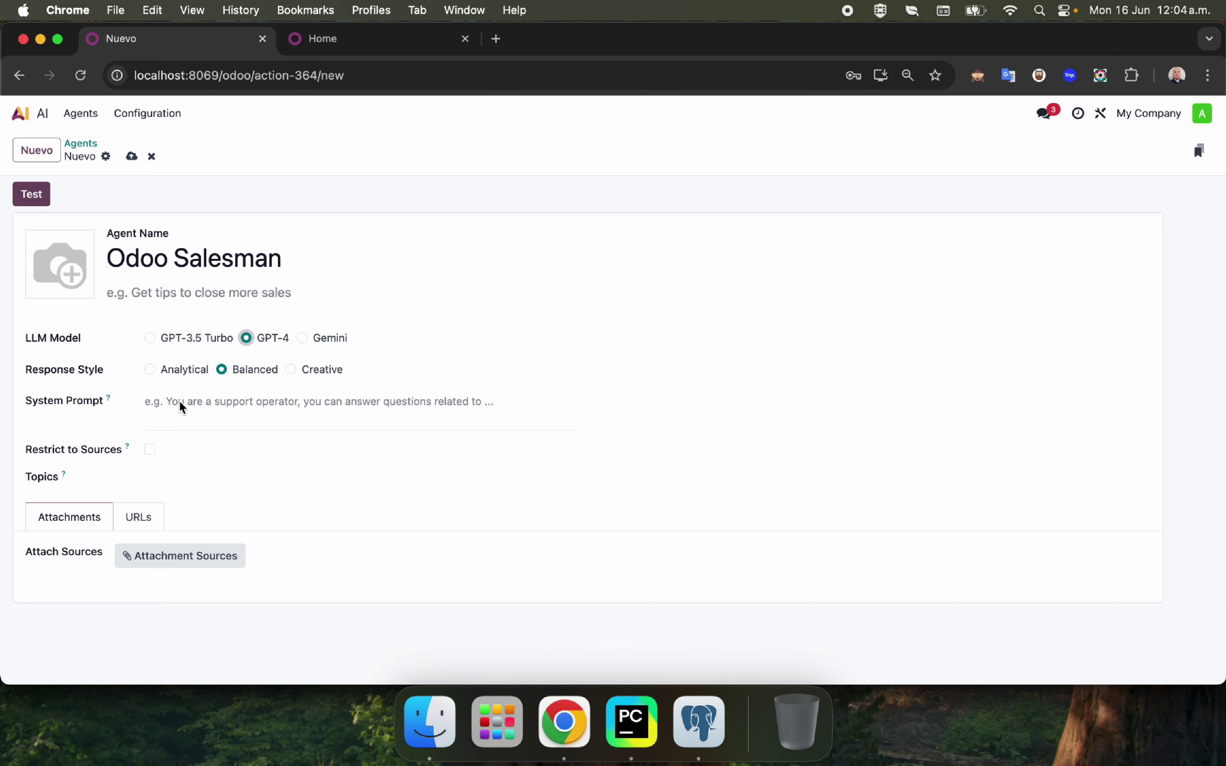
left_click(271, 409)
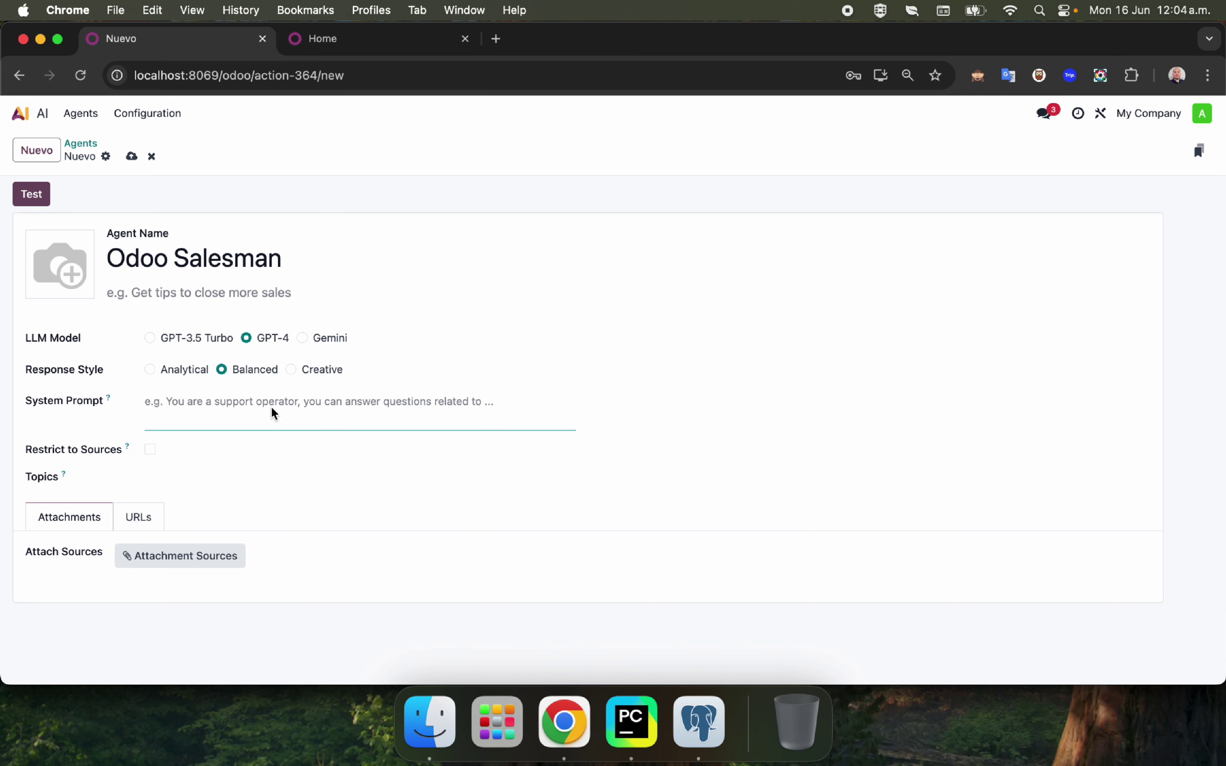
type("Er")
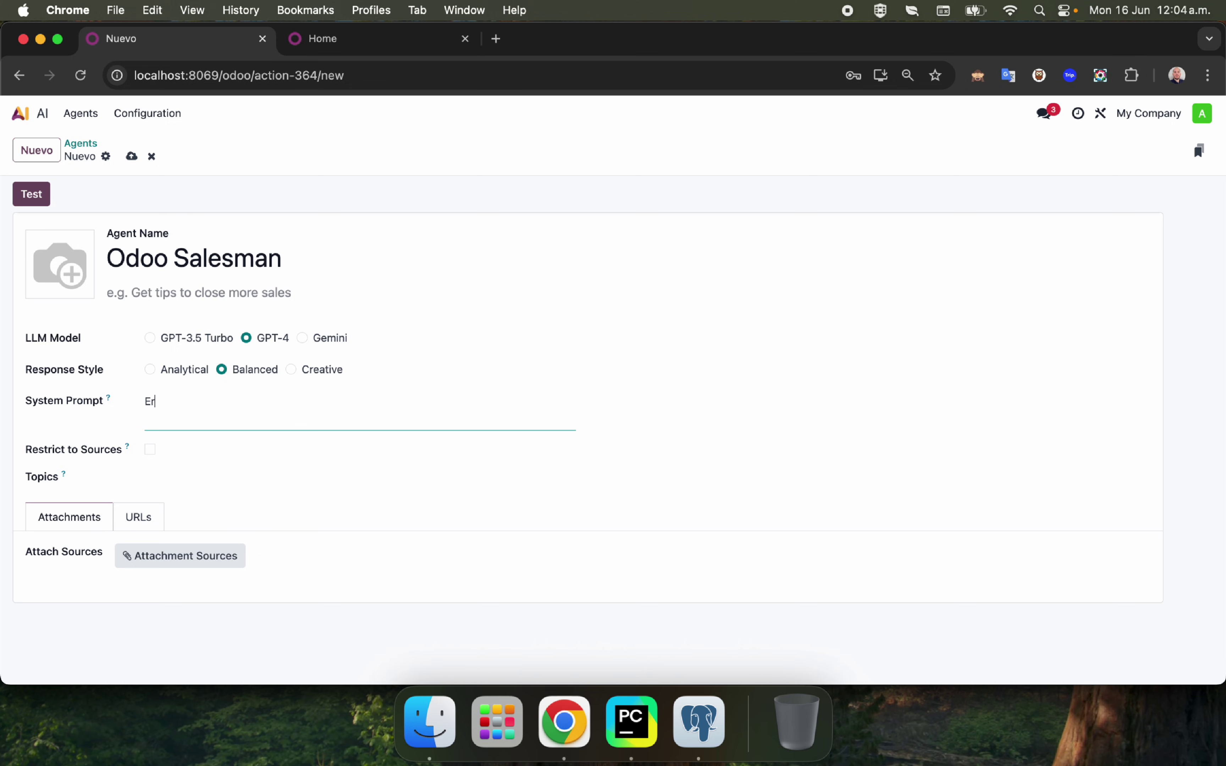
type("es un vendedor de Odoo, ")
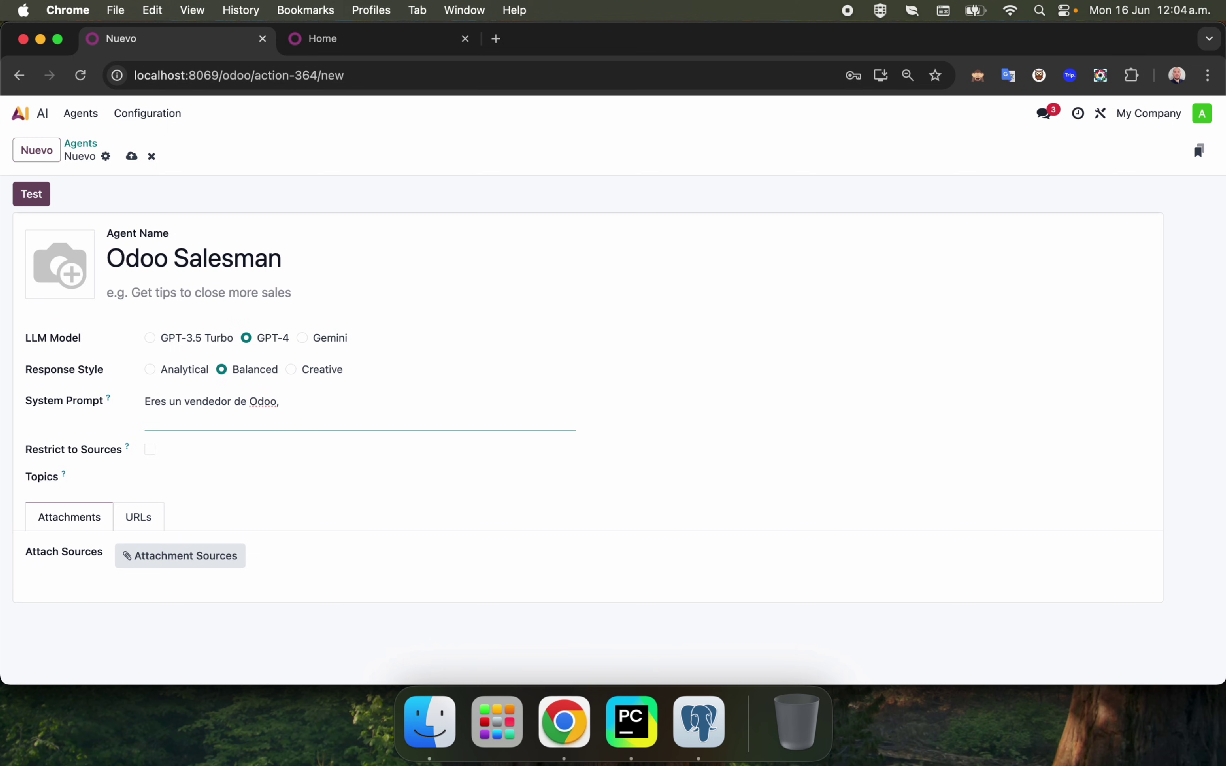
type("conquista clientes")
Attach the Chatea con clientes topic, leave URL sources empty, and save the Odoo Salesman agent.
left_click(227, 477)
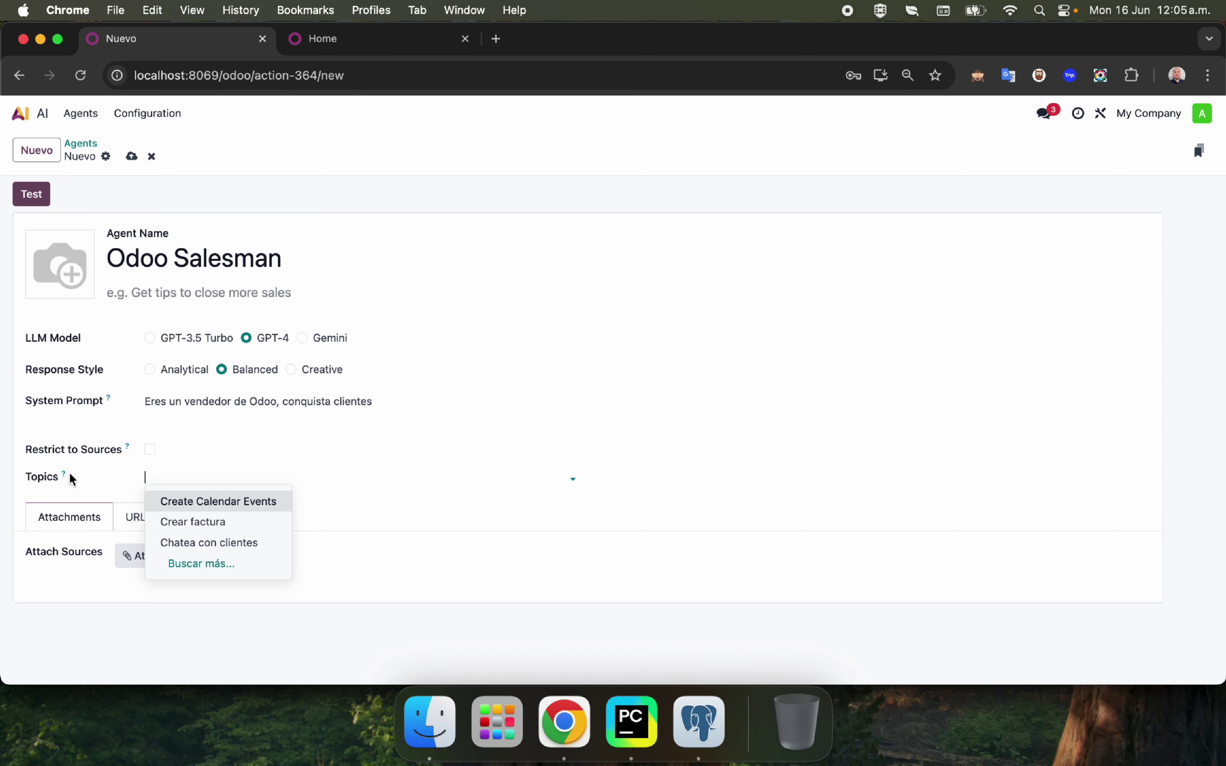
left_click(188, 541)
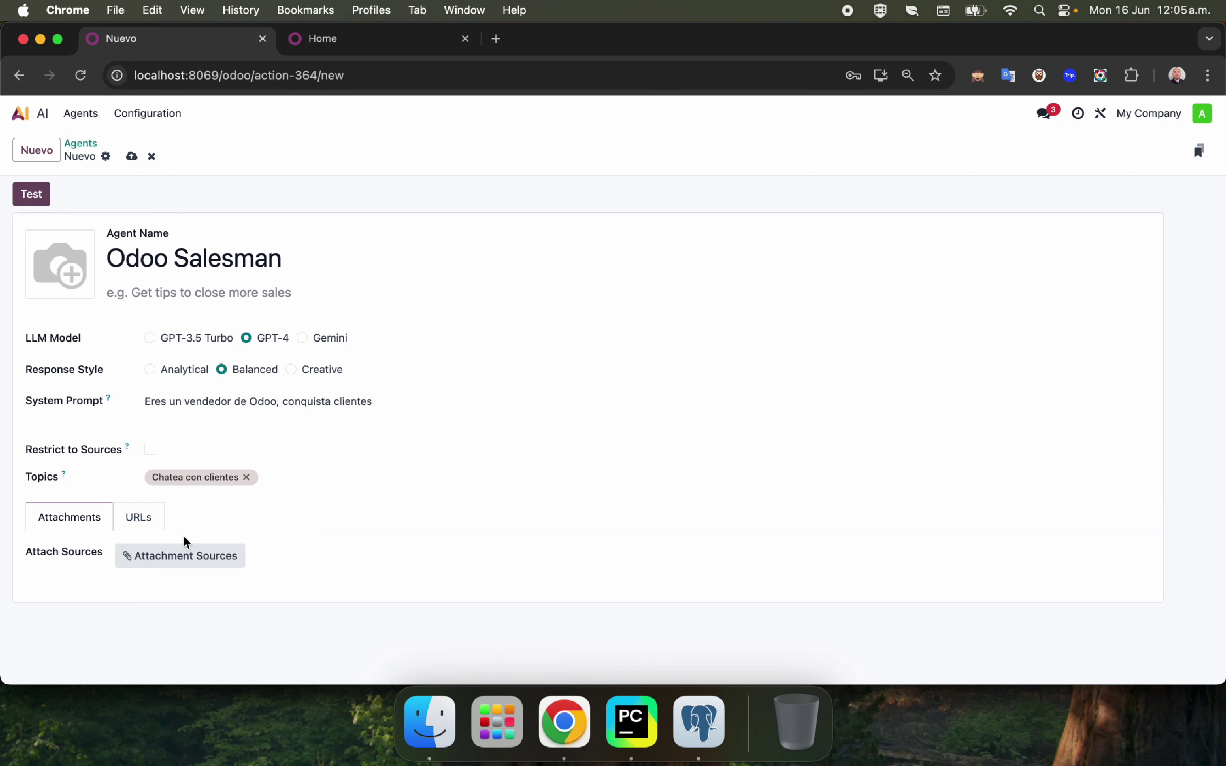
left_click(144, 520)
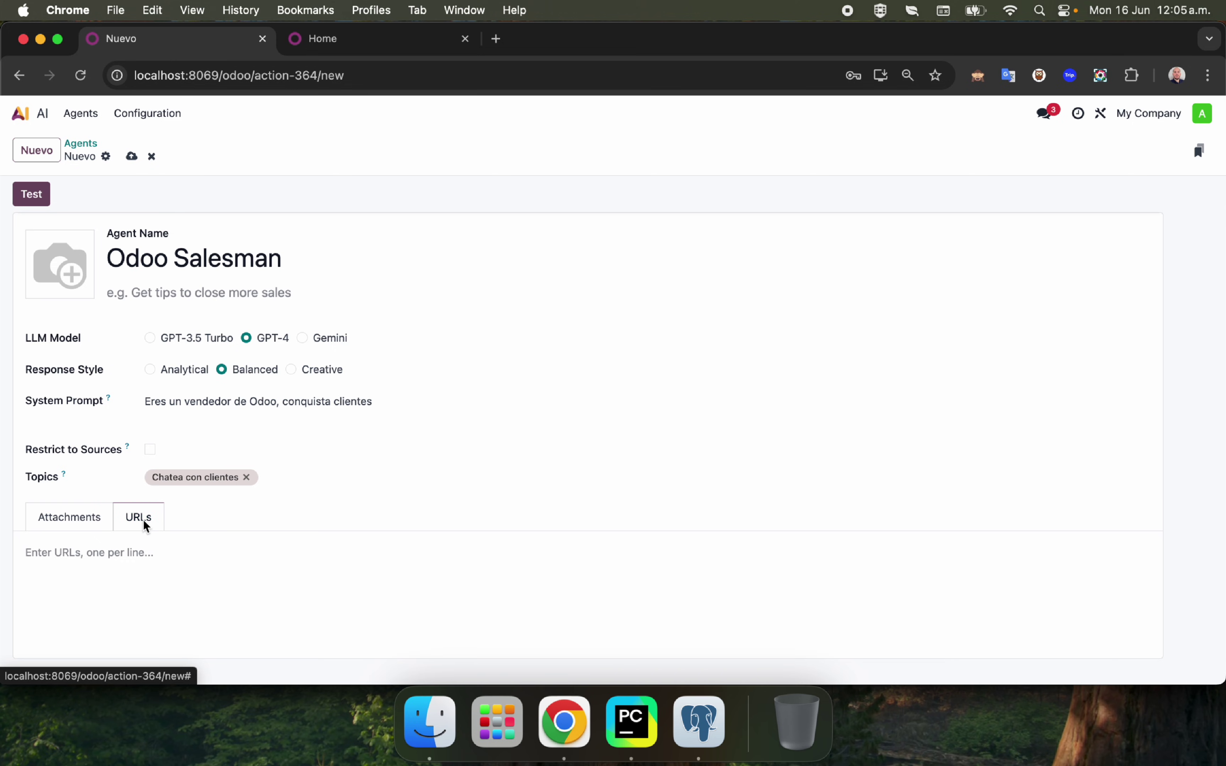
left_click(112, 552)
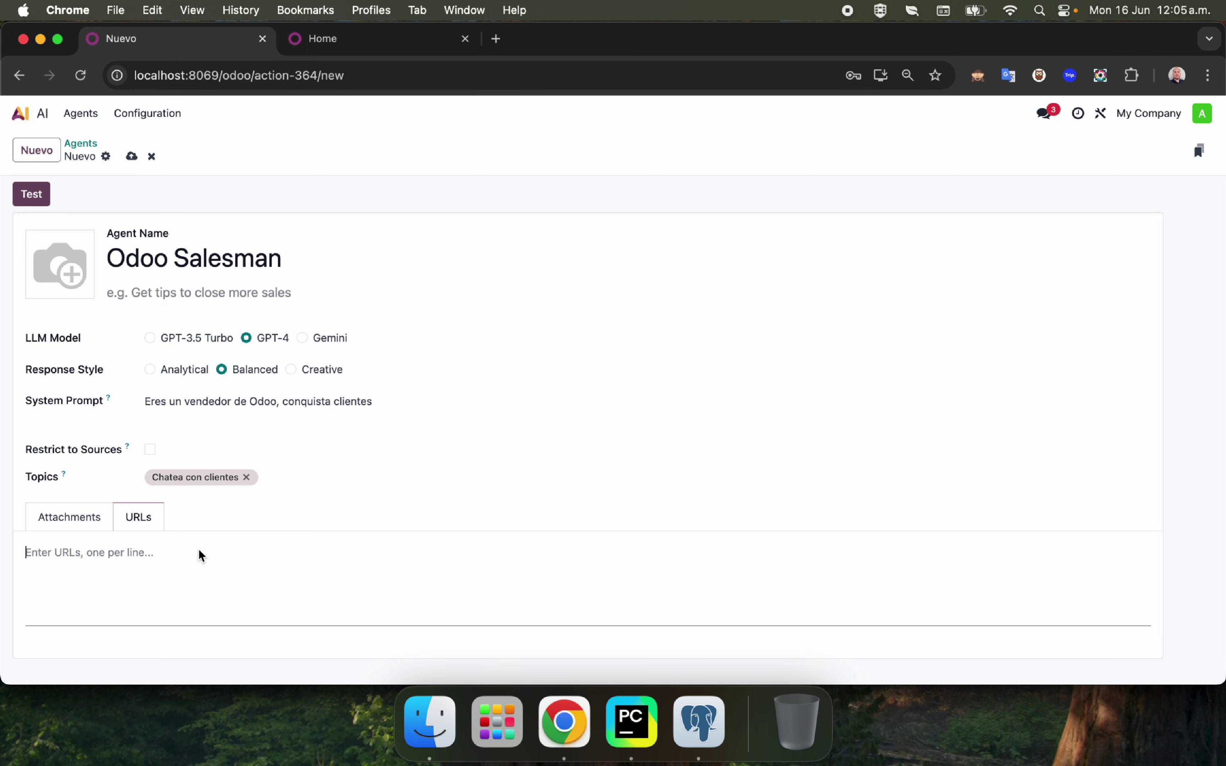
left_click(276, 495)
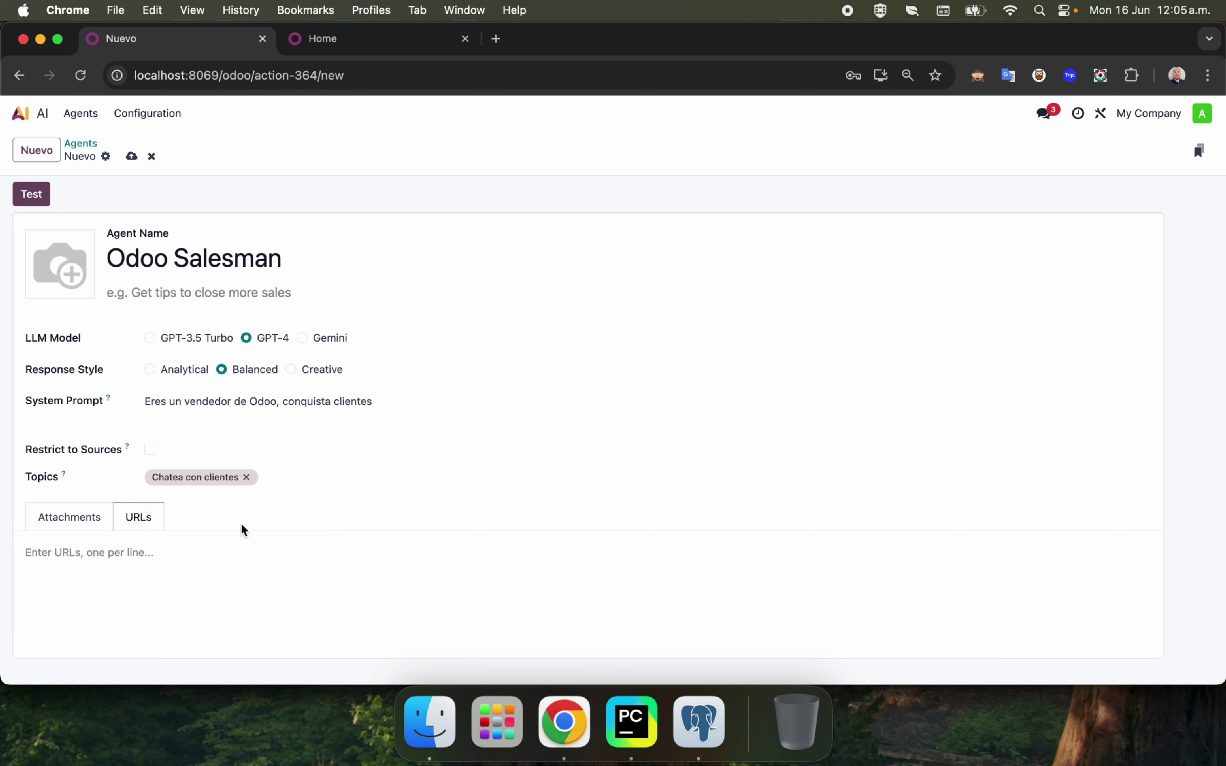
left_click(133, 155)
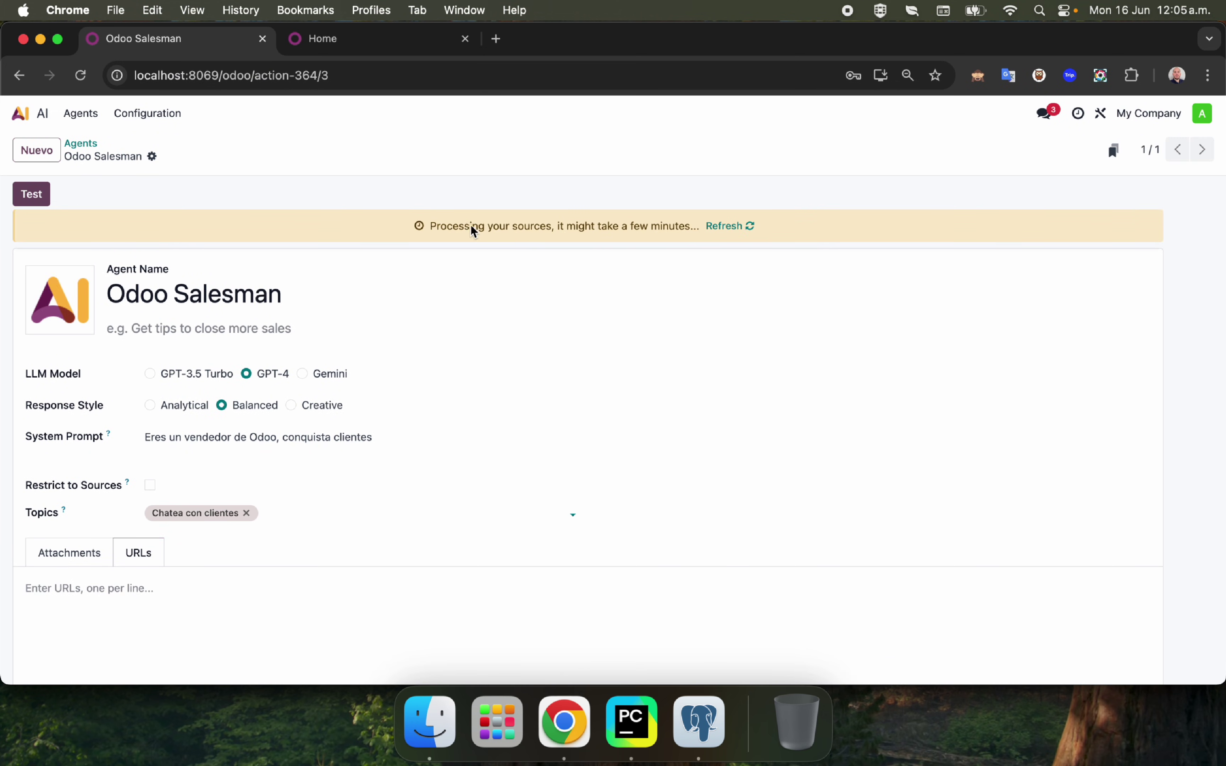
Launch a Test chat with the Odoo Salesman agent.
double_click(477, 231)
left_click(725, 227)
left_click(419, 226)
left_click(20, 201)
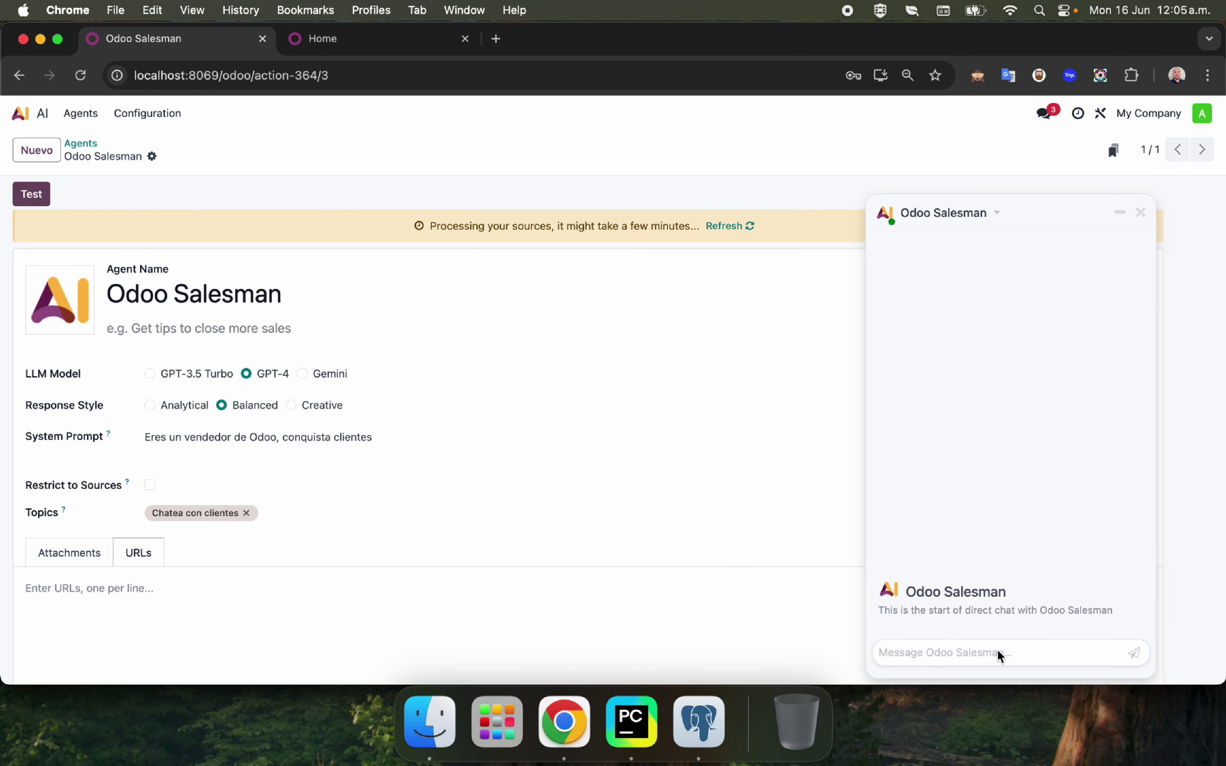
Ask the agent 'Hola, comentame sobre odoo' and read its reply.
type("O")
key("BackSpace")
type("Hola")
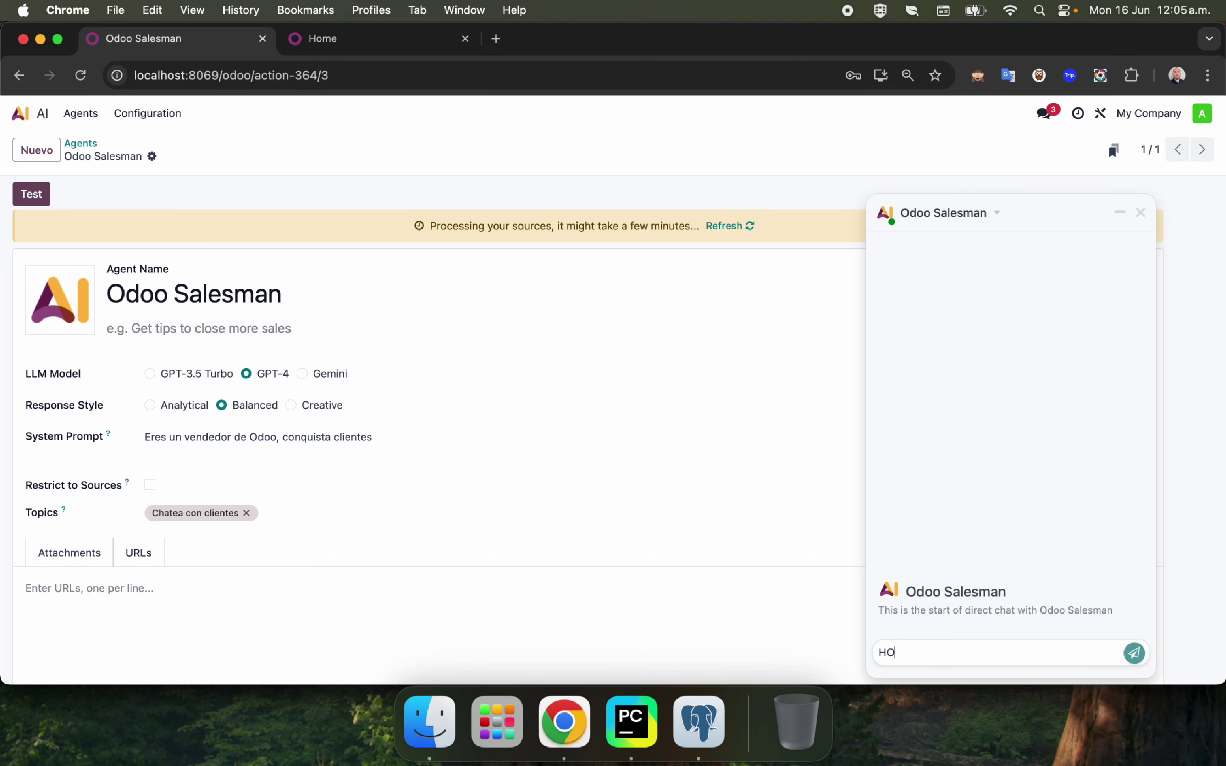
key("BackSpace")
key("BackSpace")
type("la, comentame obre")
key("BackSpace")
key("BackSpace")
key("BackSpace")
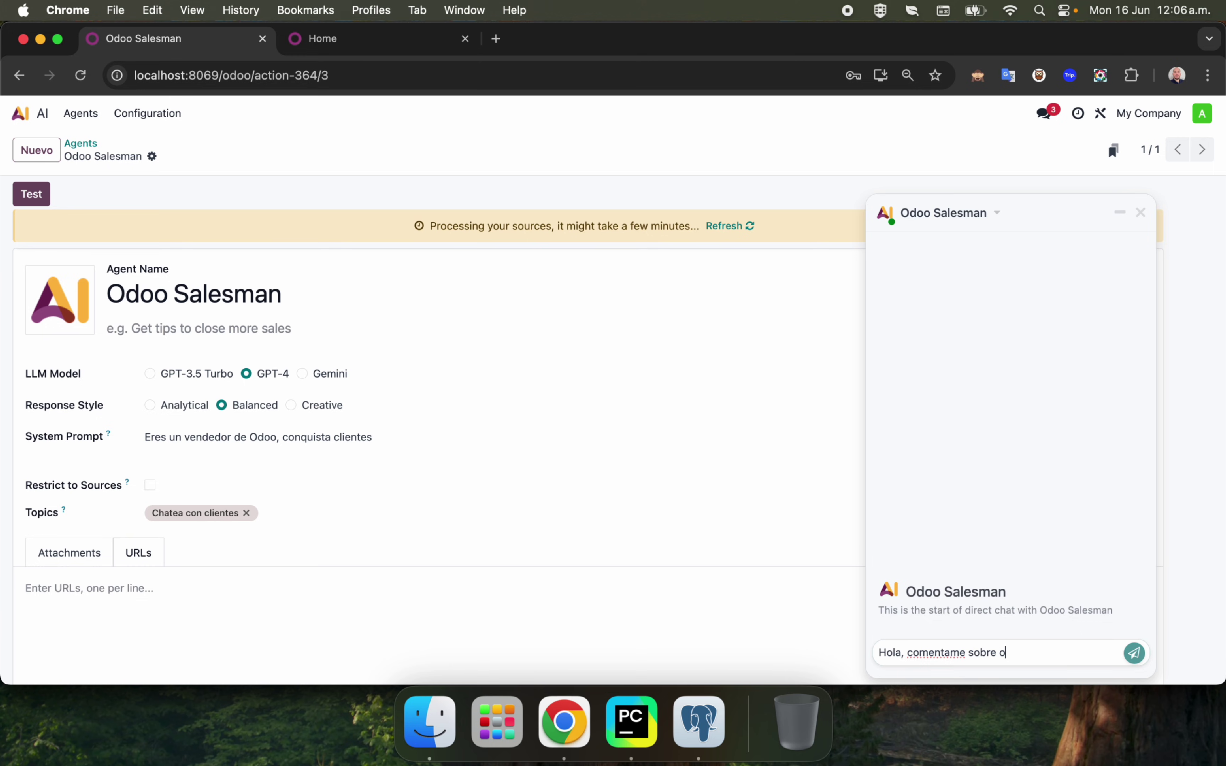
key("Return")
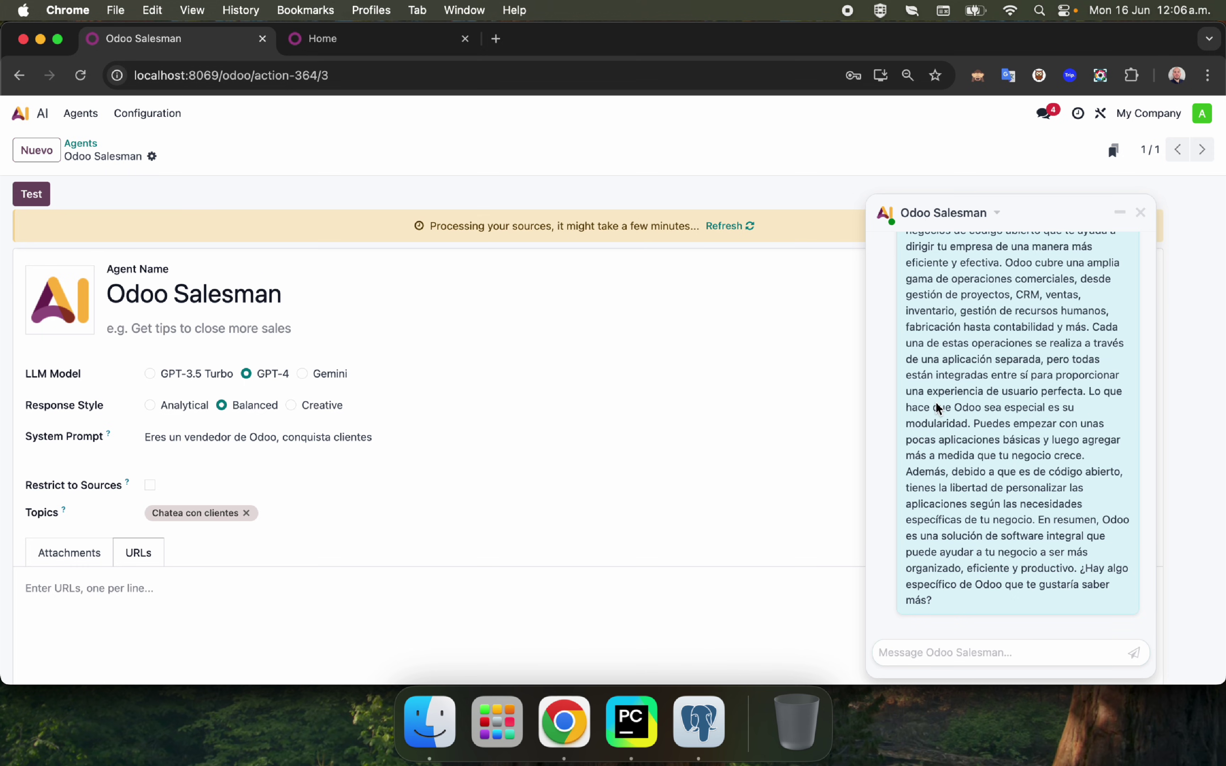
scroll(938, 395, "up", 10)
left_click_drag(907, 385, 1003, 387)
scroll(937, 516, "down", 2)
scroll(937, 516, "down", 3)
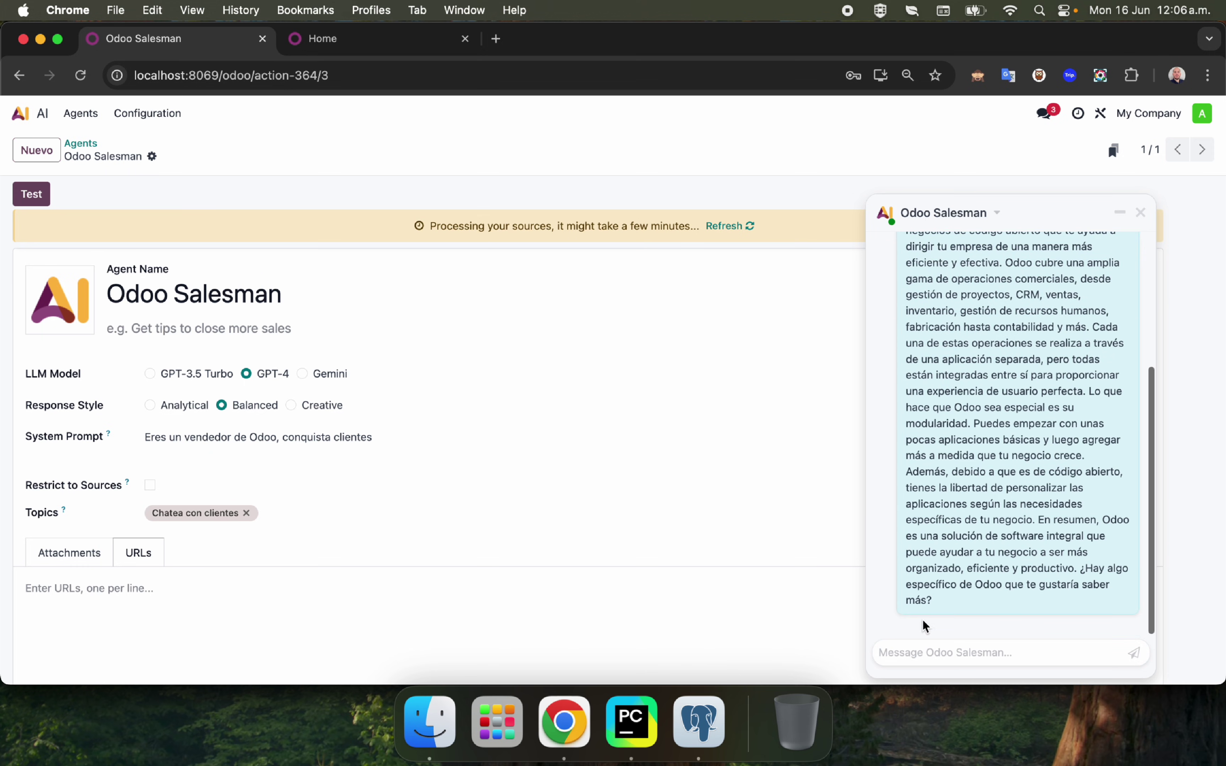
Ask 'por que lo necesito en mi empresa', review the answer, and close the chat.
left_click(921, 655)
type("por que lo necesit")
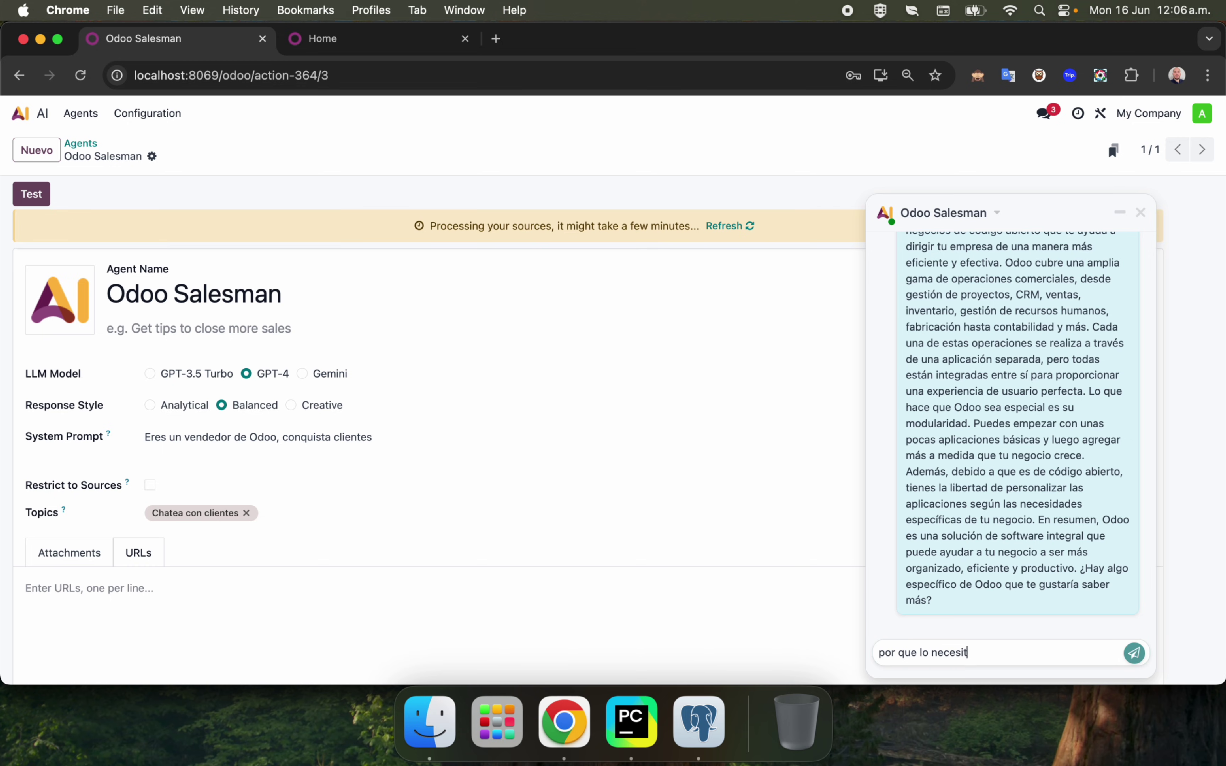
type("o en mi empresa")
key("Return")
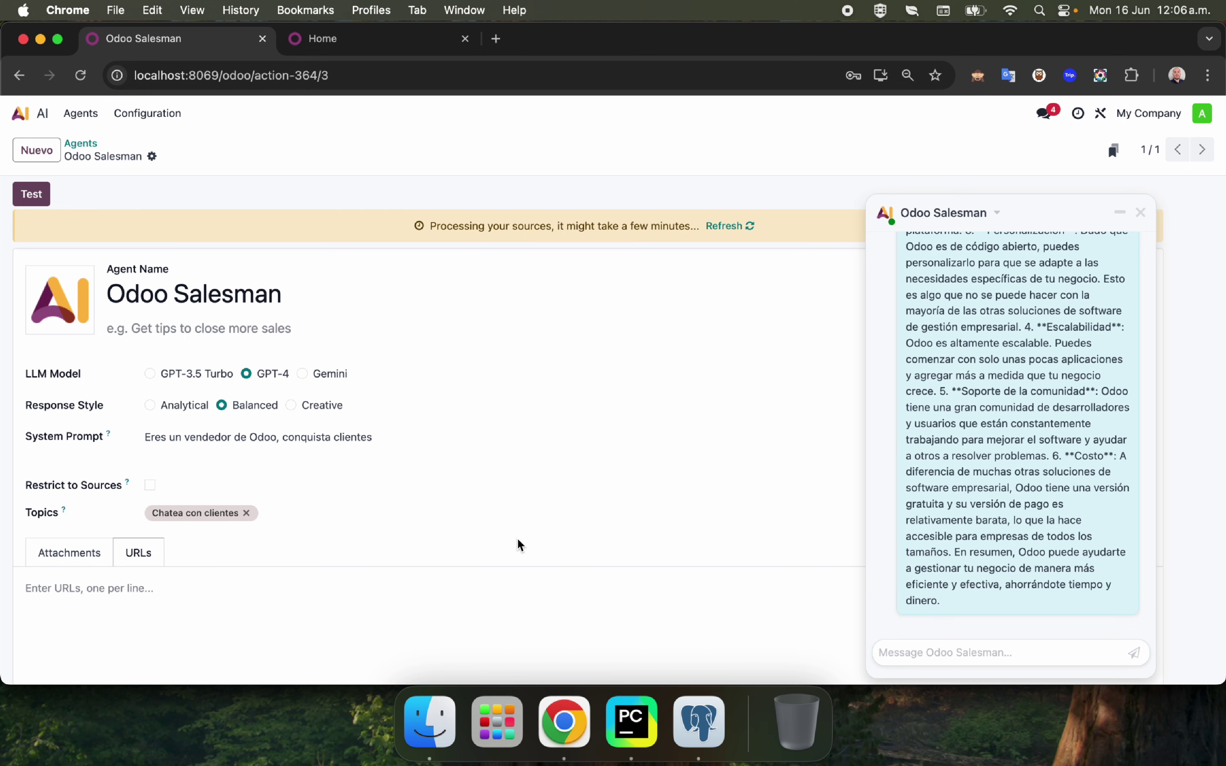
scroll(993, 476, "up", 5)
scroll(1010, 474, "up", 2)
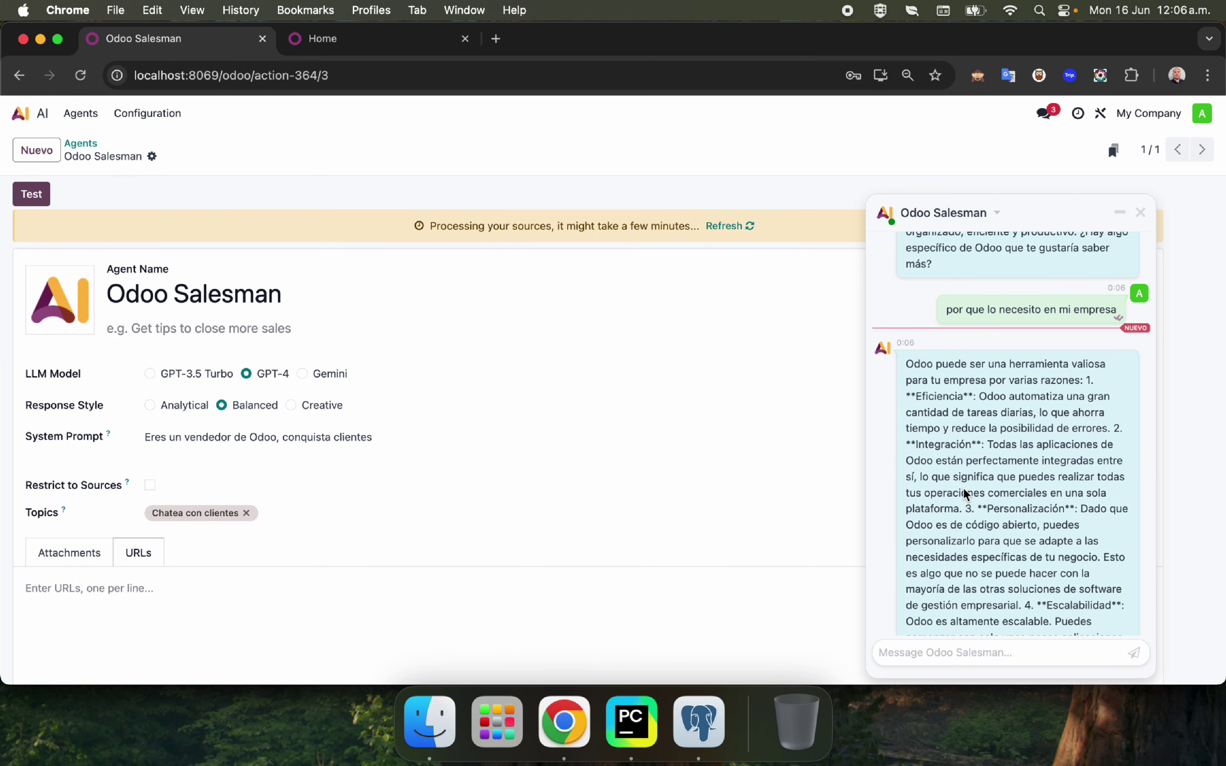
left_click(1142, 213)
Filter the Apps list to installed modules whose technical name matches 'ai_'.
left_click(21, 114)
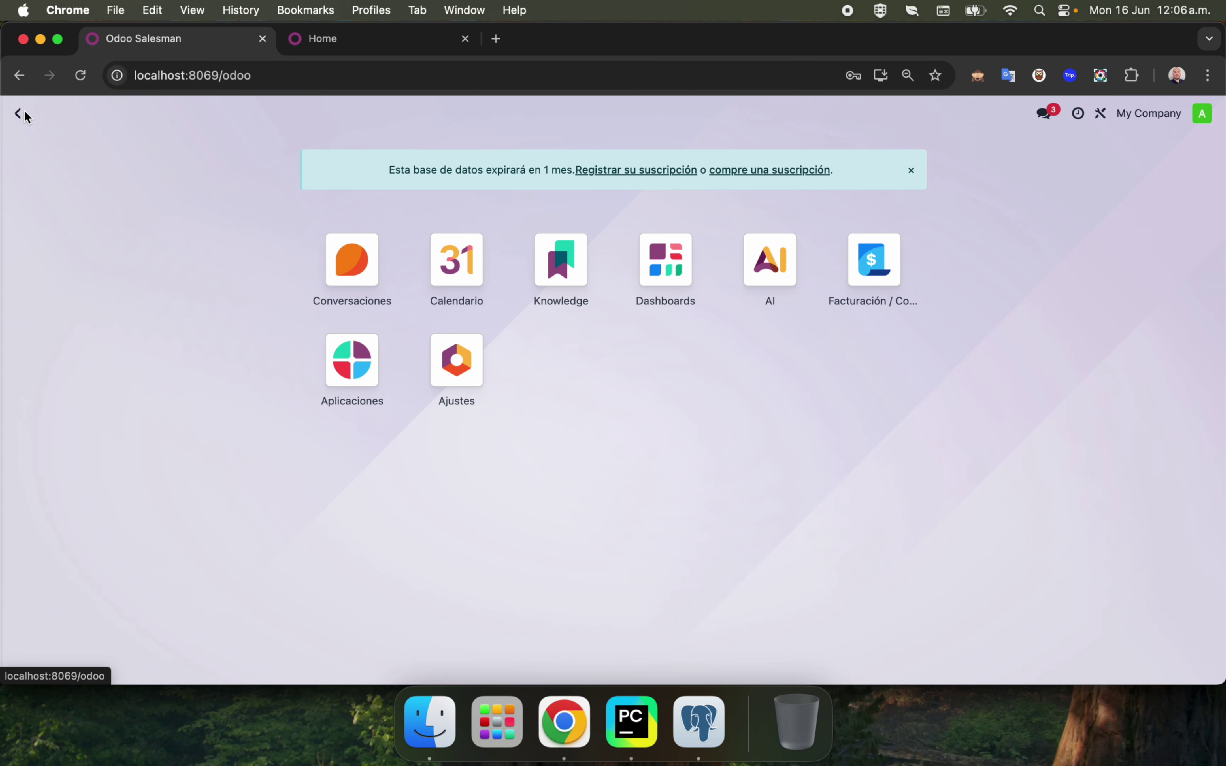
left_click(370, 369)
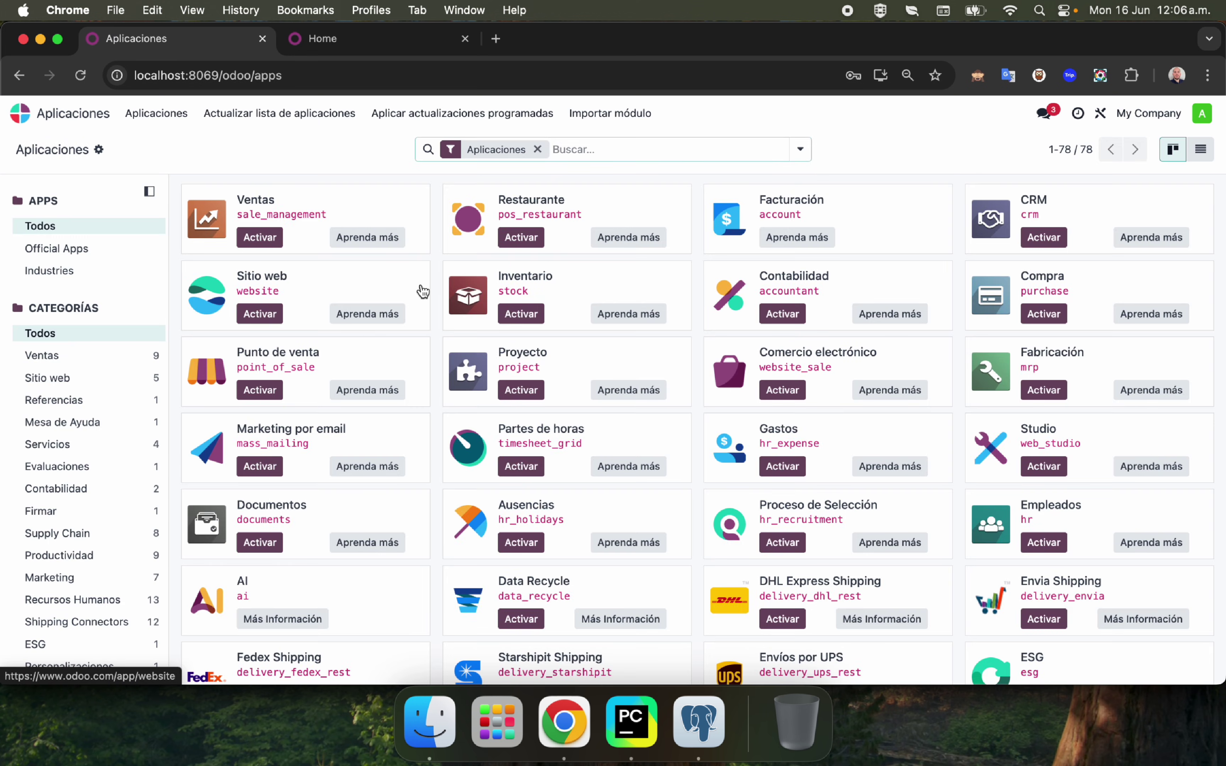
type("ai_")
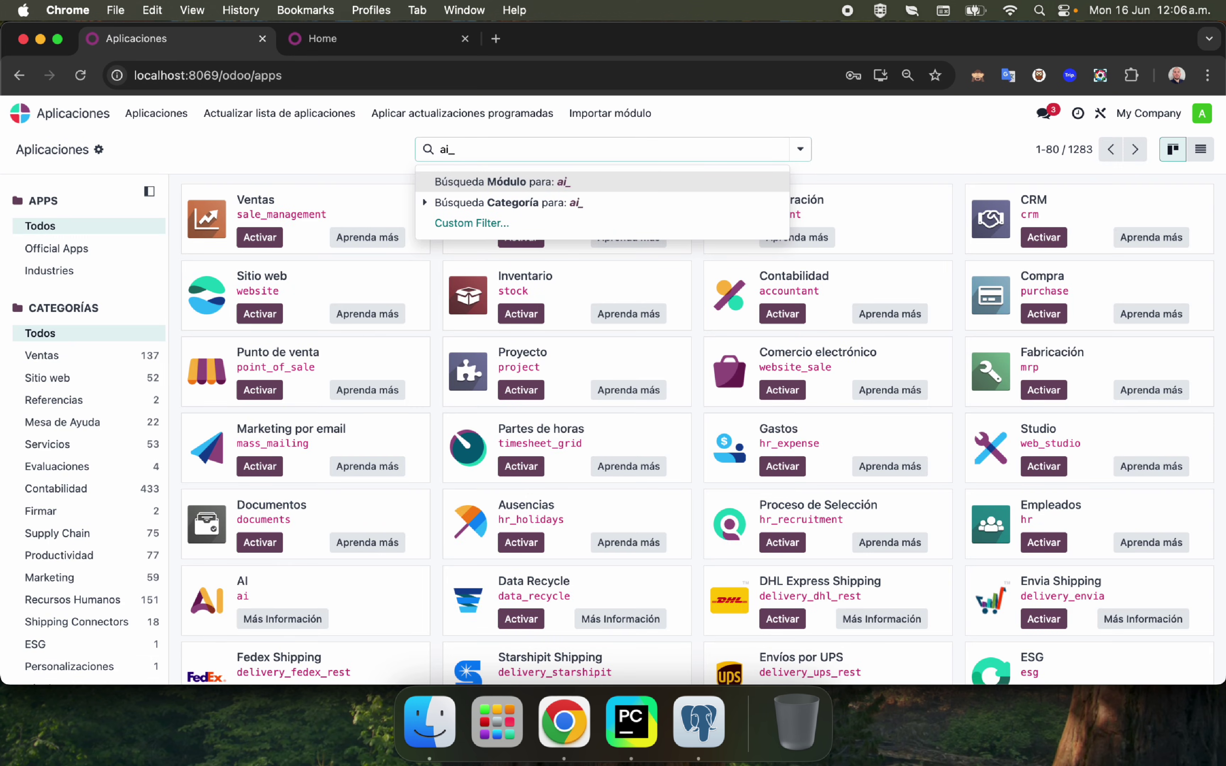
key("Return")
left_click(801, 150)
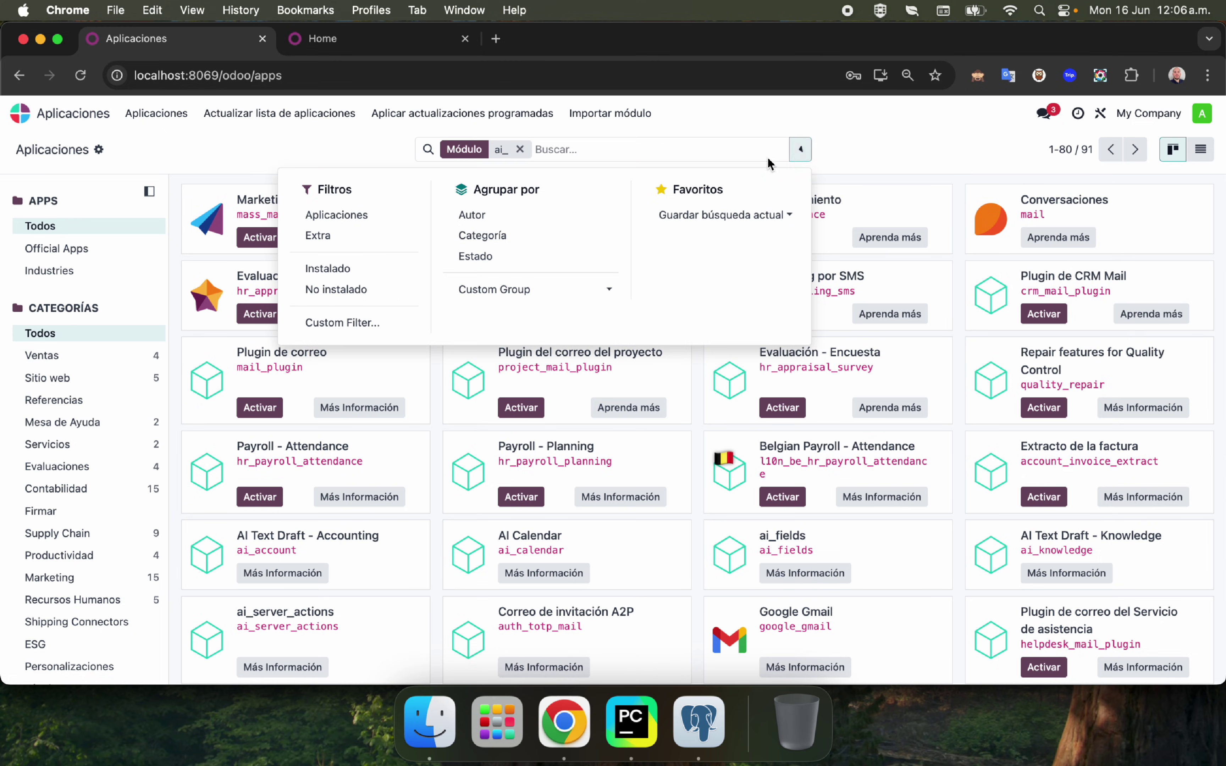
left_click(333, 268)
left_click(520, 542)
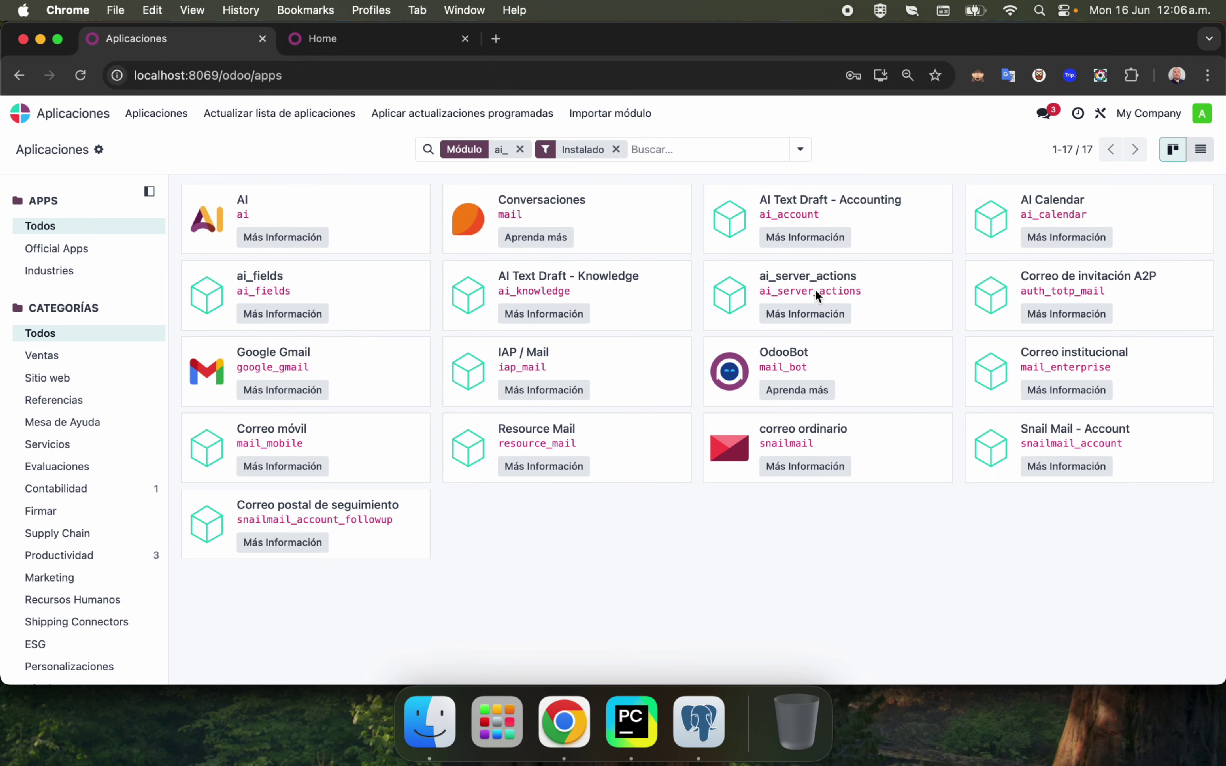
Duplicate the browser tab and open Acciones de servidor through the 'acciones de' menu search.
right_click(195, 41)
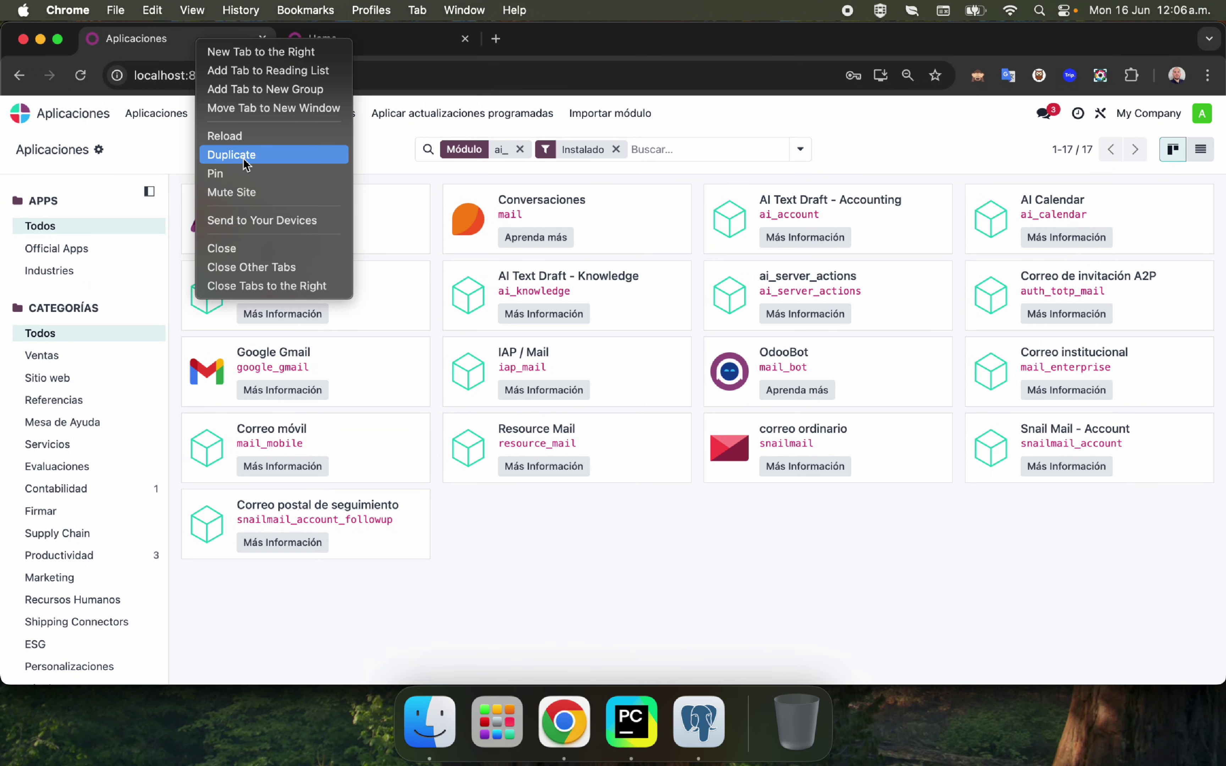
left_click(243, 160)
left_click(24, 117)
type("sever")
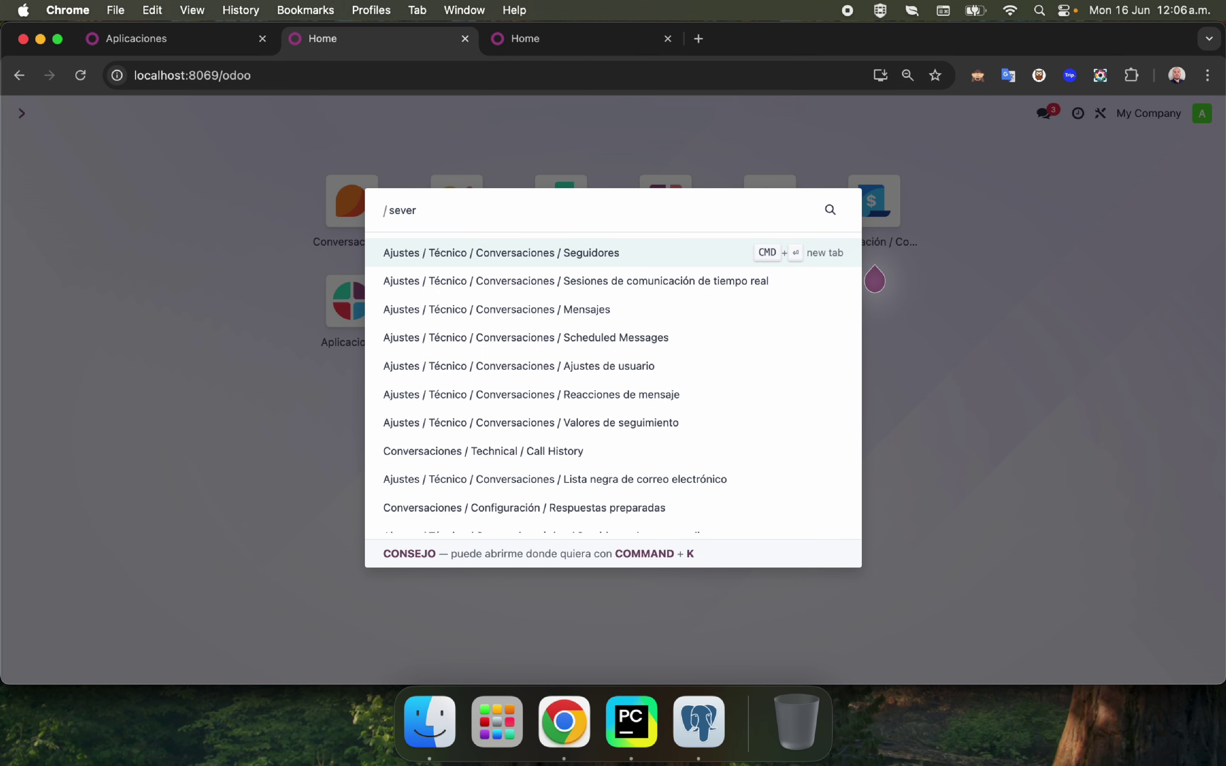
key("BackSpace")
key("BackSpace")
key("BackSpace")
key("BackSpace")
key("BackSpace")
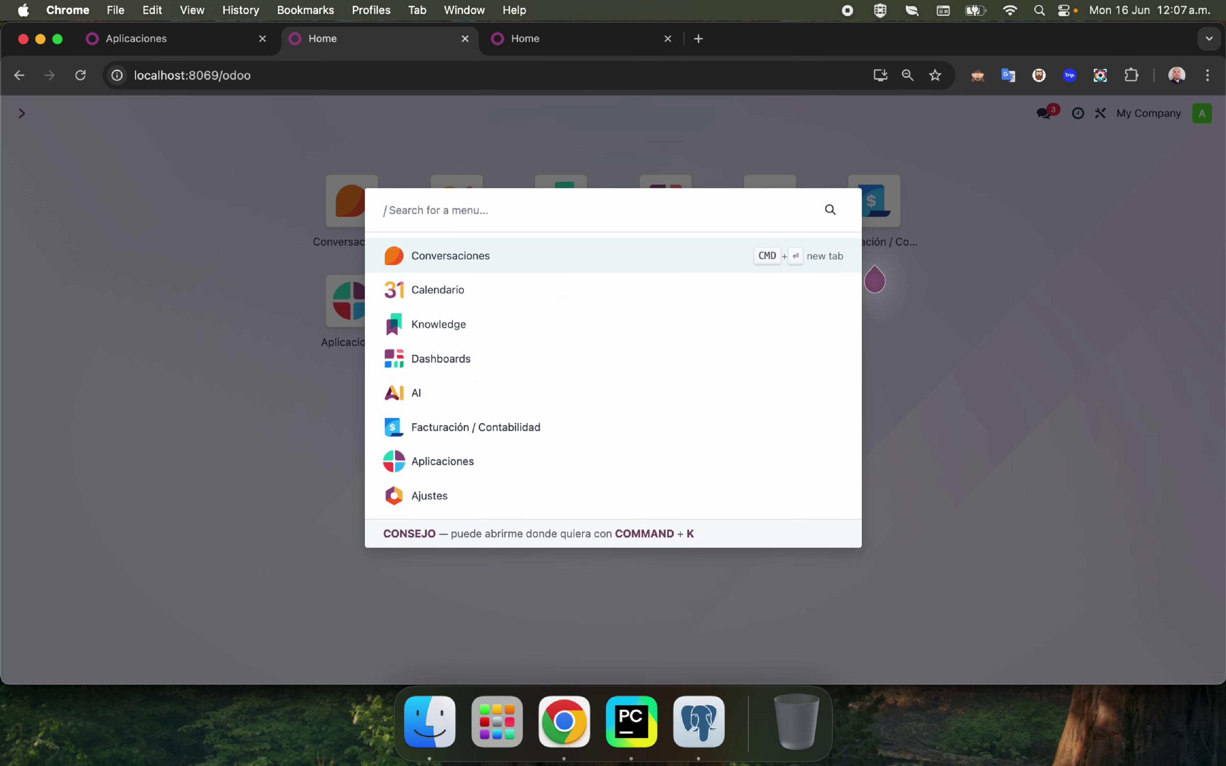
type("actions")
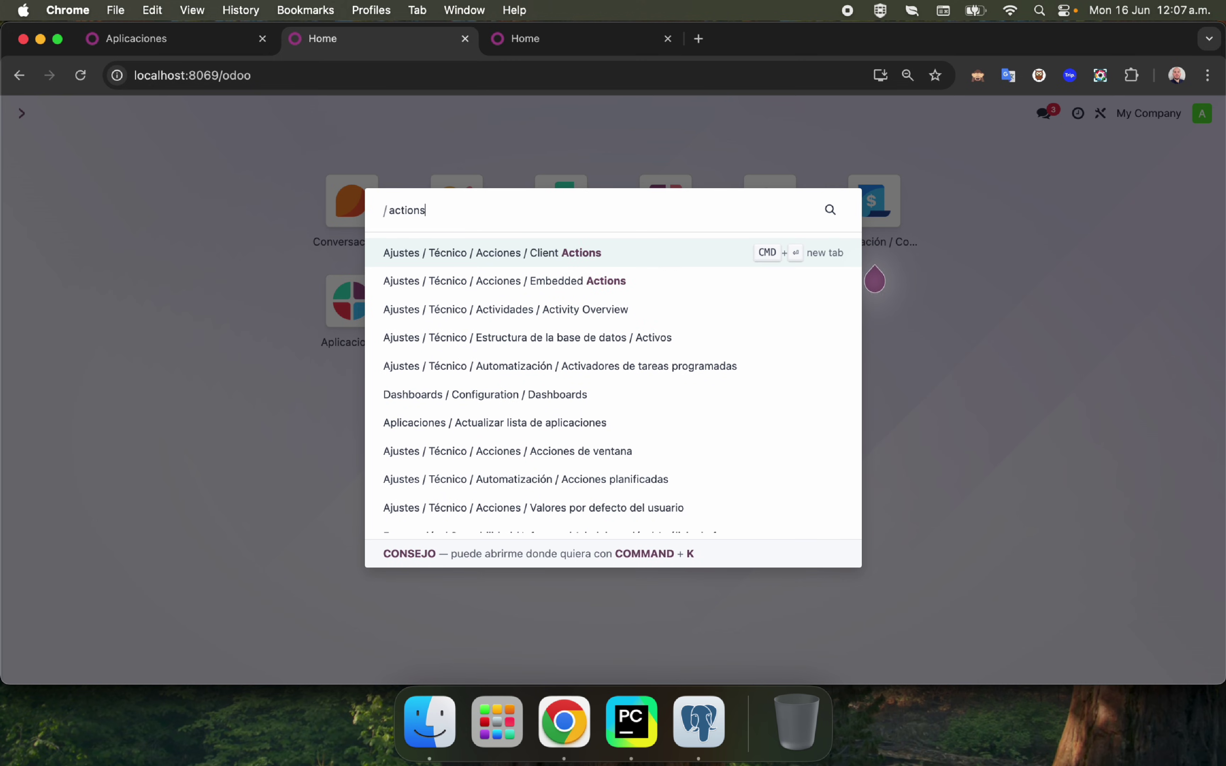
key("Down")
key("Down")
key("Down")
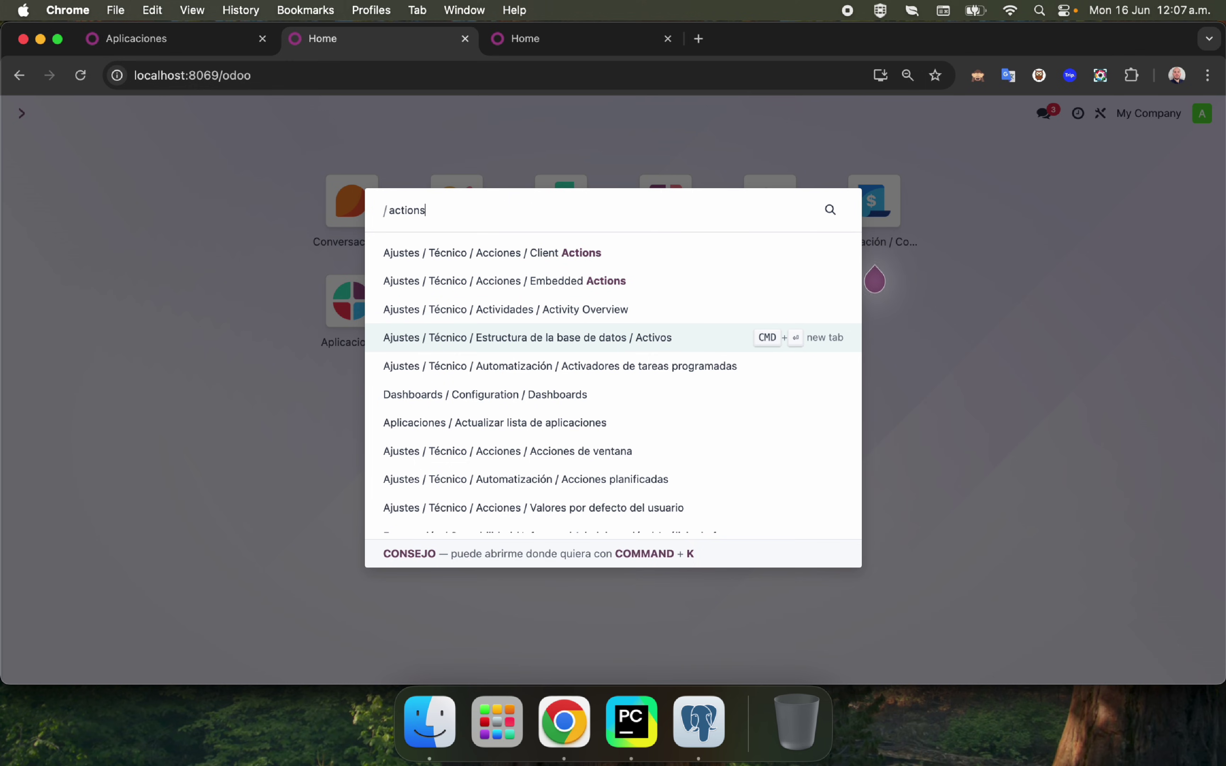
key("BackSpace")
key("BackSpace")
key("BackSpace")
key("BackSpace")
key("BackSpace")
key("BackSpace")
key("BackSpace")
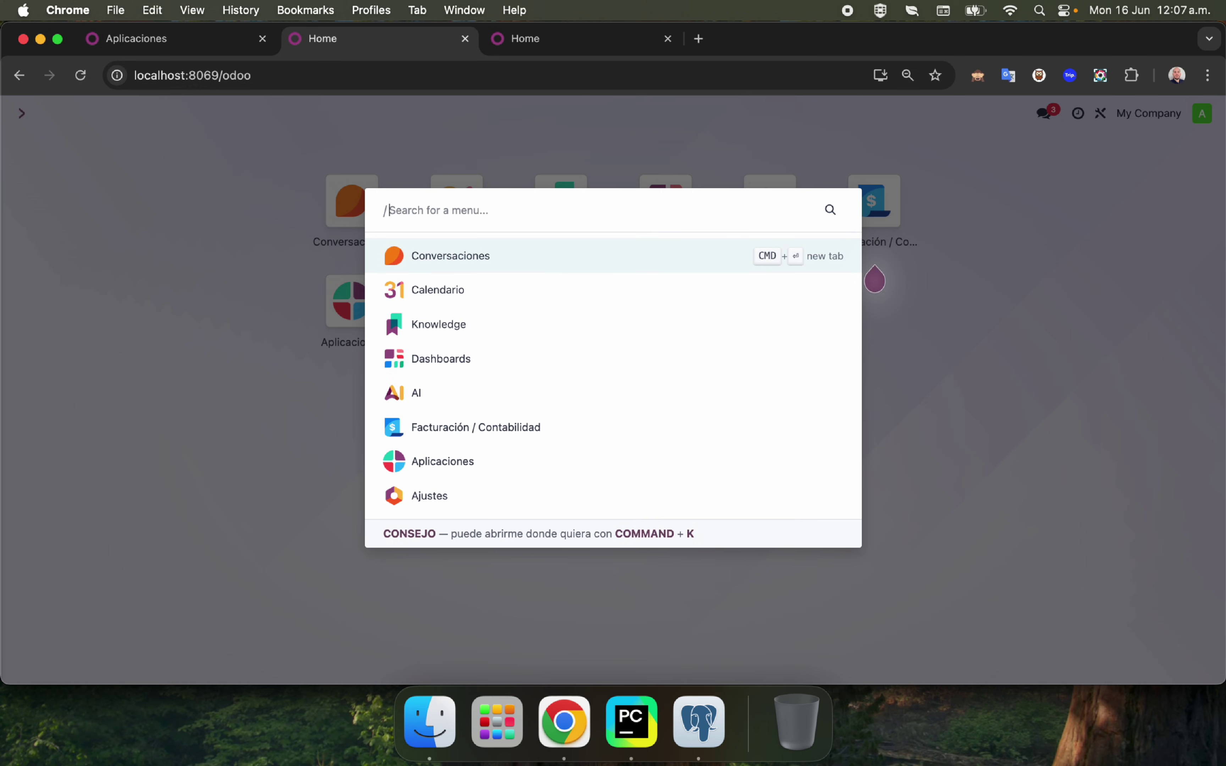
type("acciones de")
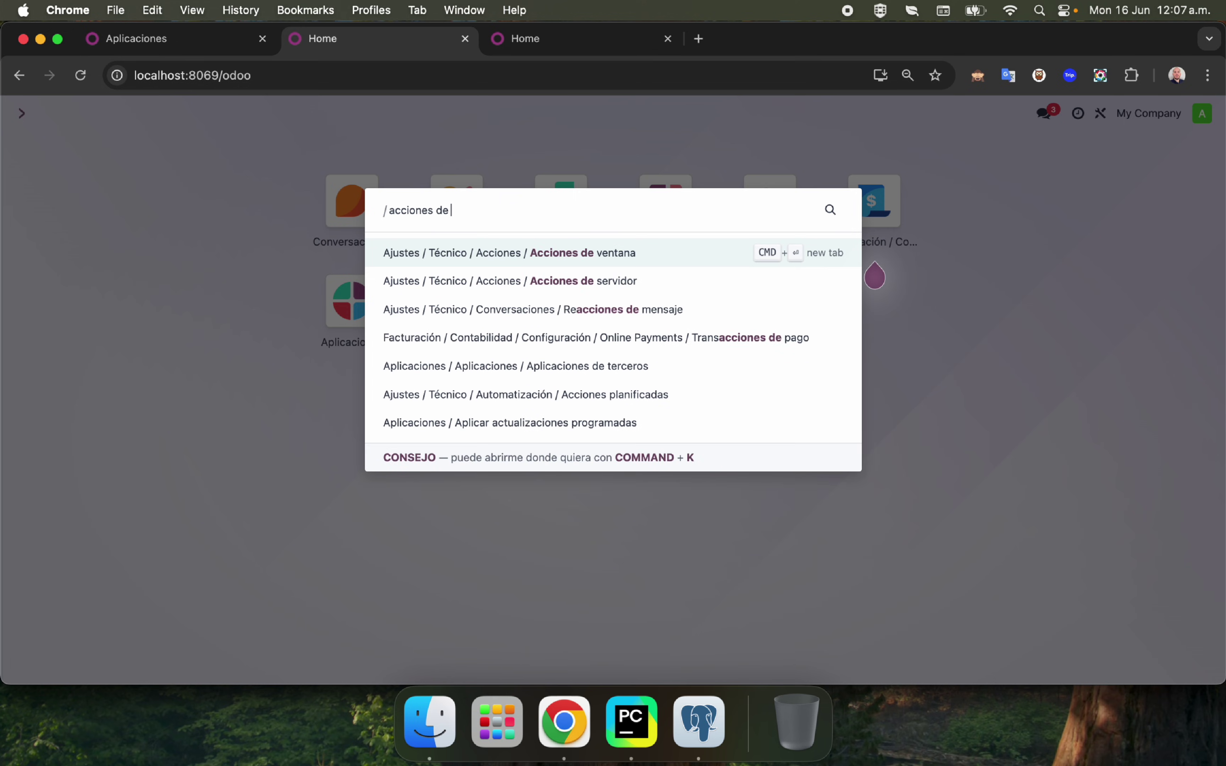
key("Down")
key("Return")
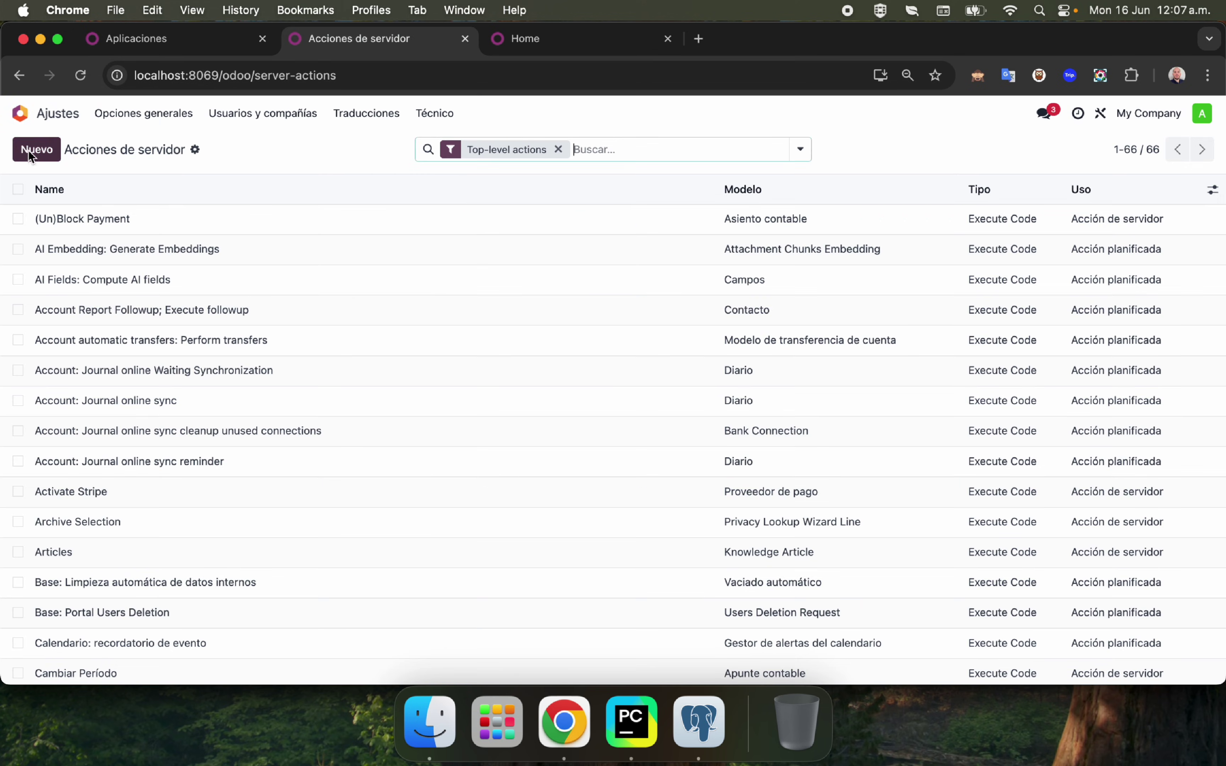
Create server action 'Aplica una descripcion a un contacto' on model Contacto (res.partner), type Update Record.
left_click(29, 150)
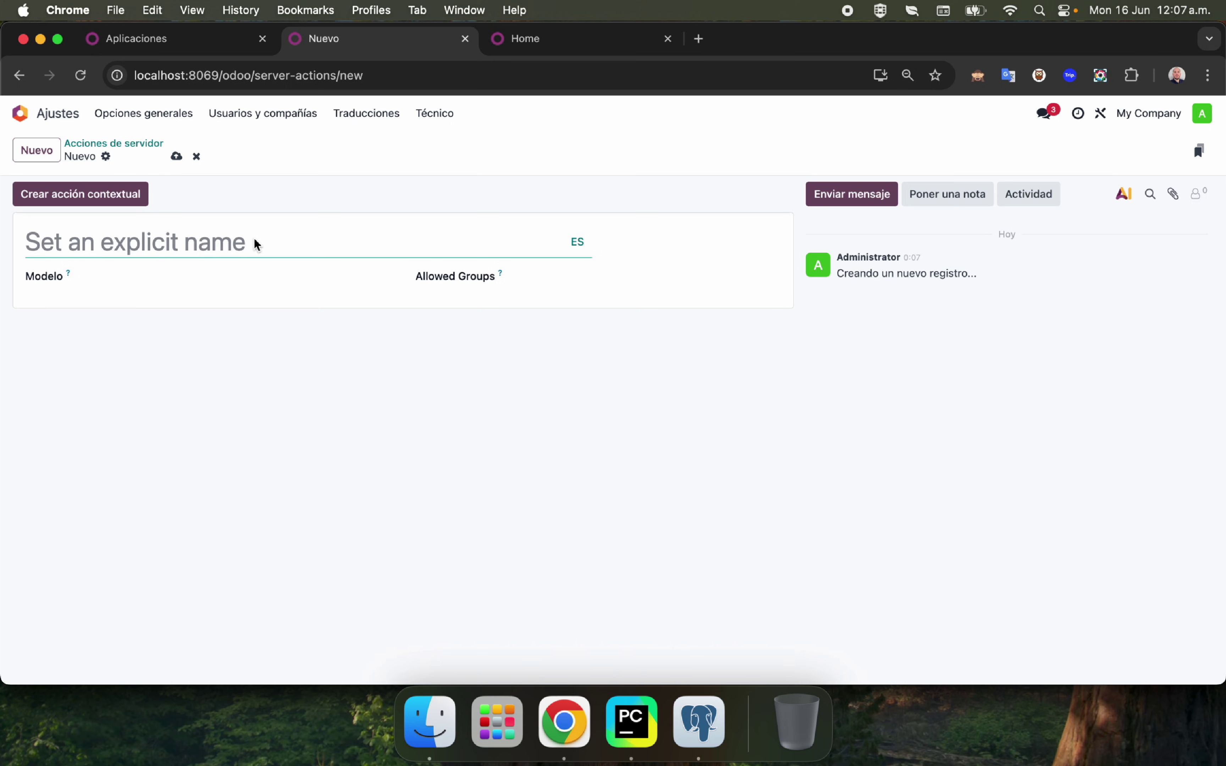
type("Aplica una desac")
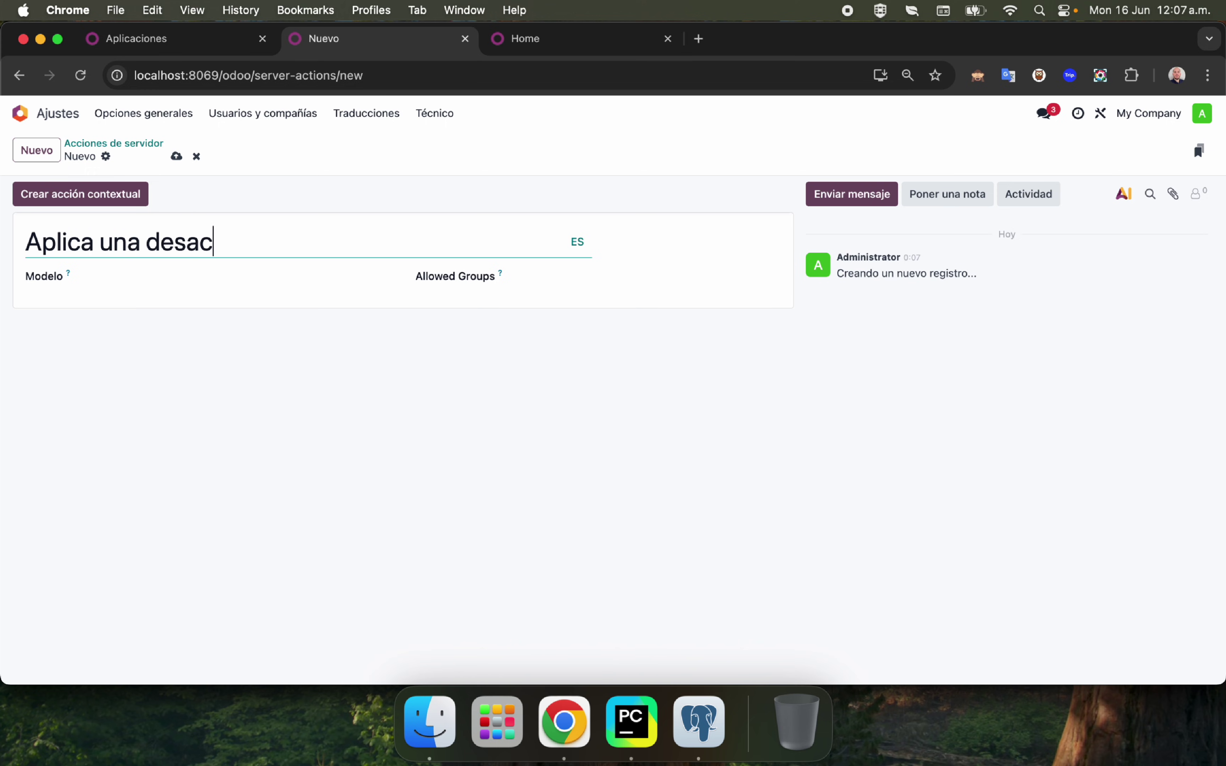
key("BackSpace")
type("cripcion a un  contacto")
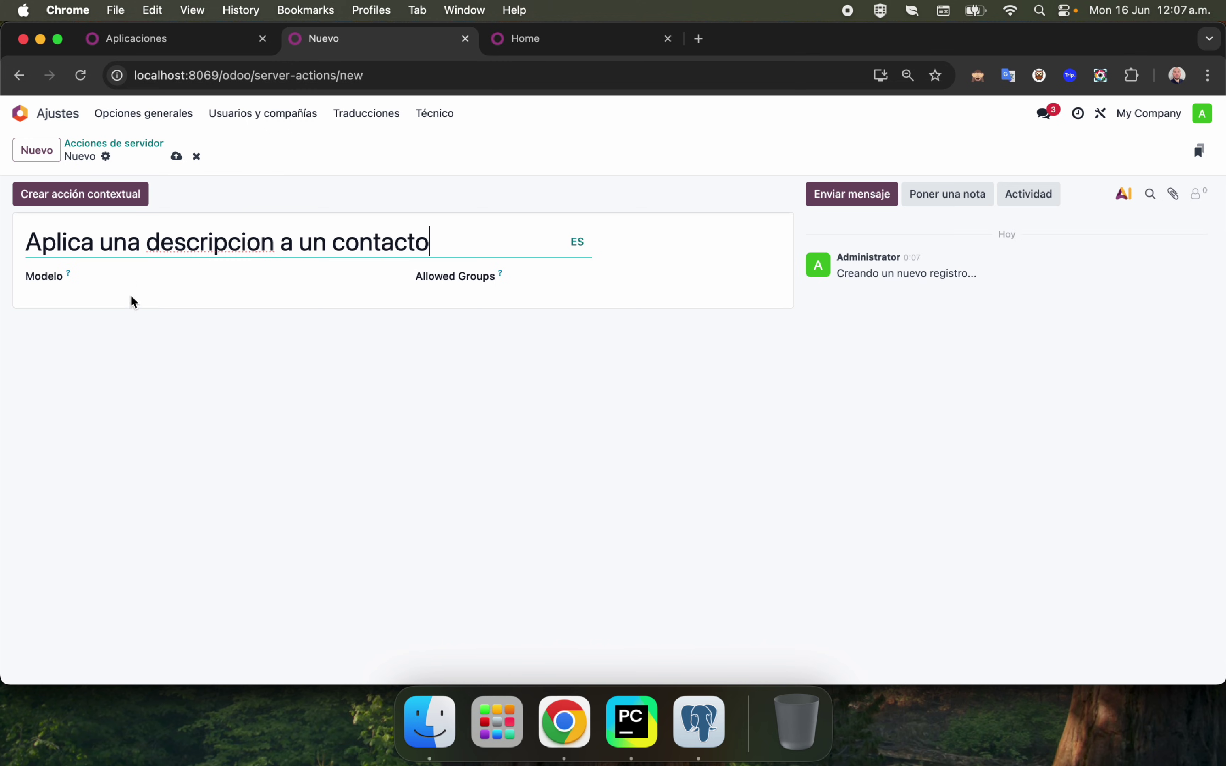
left_click(129, 282)
type("res.")
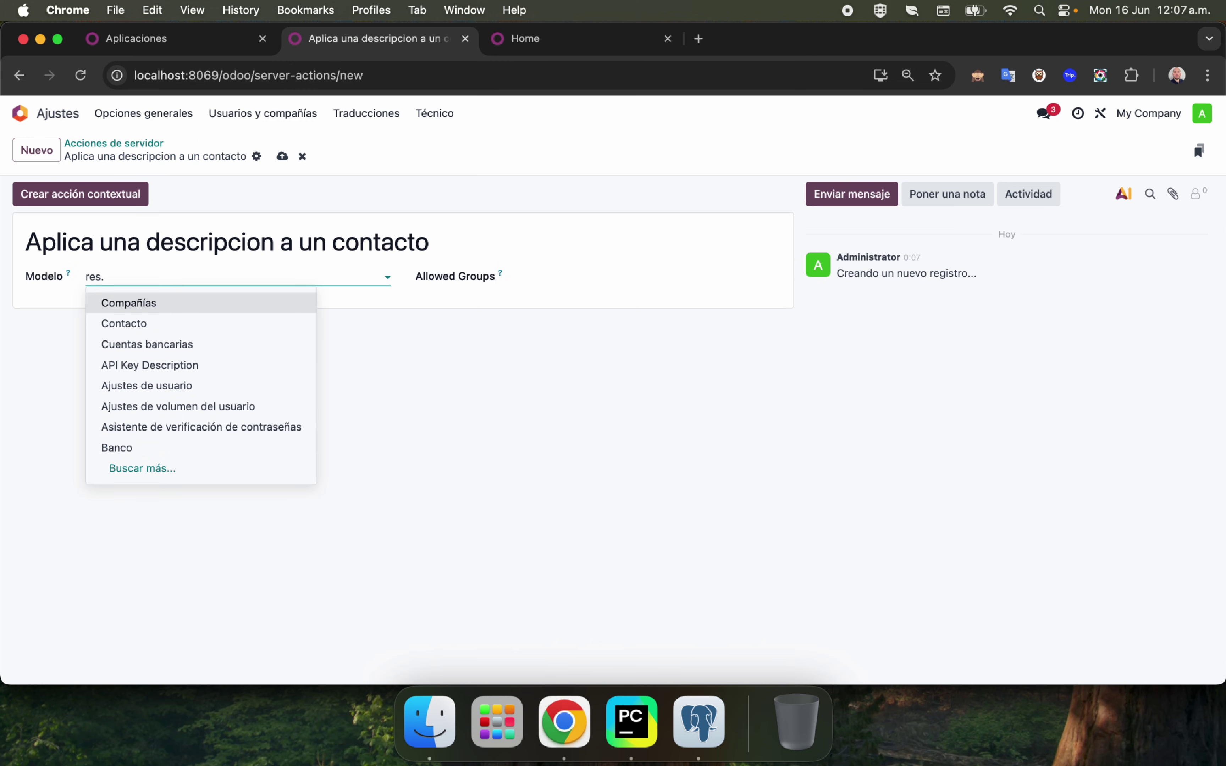
type("pa")
key("Return")
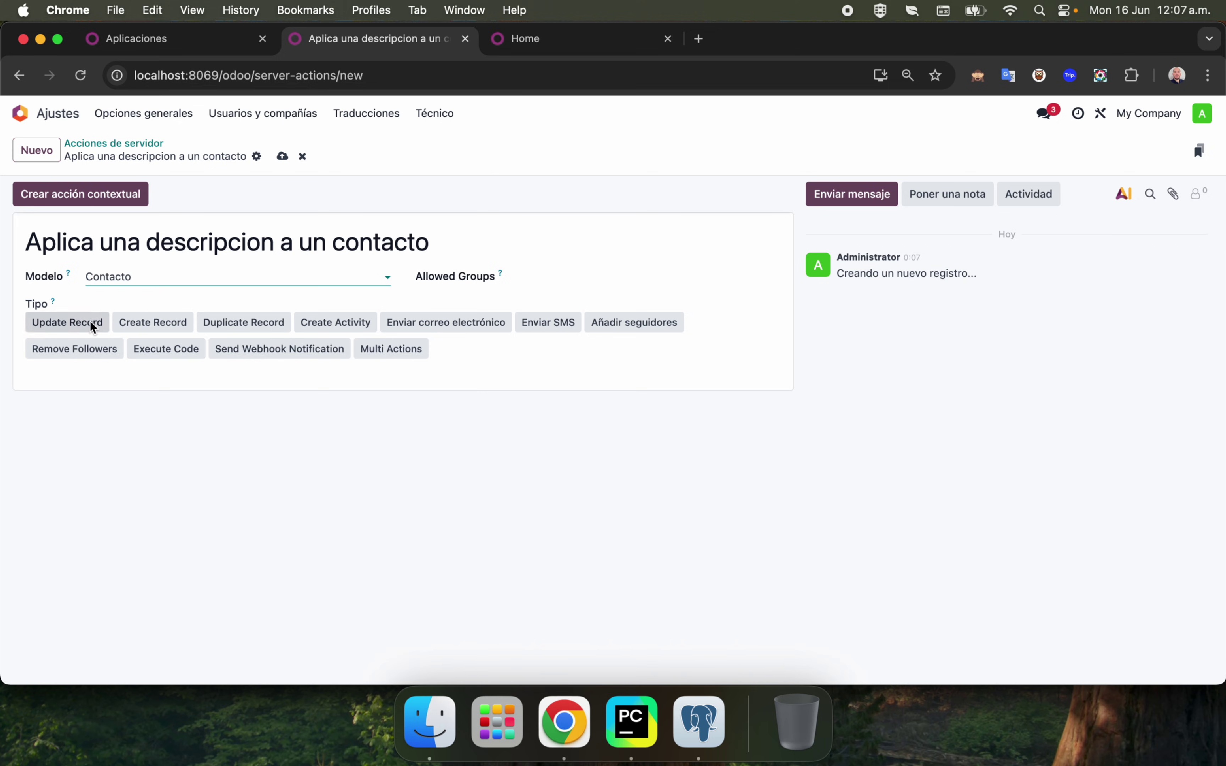
left_click(71, 324)
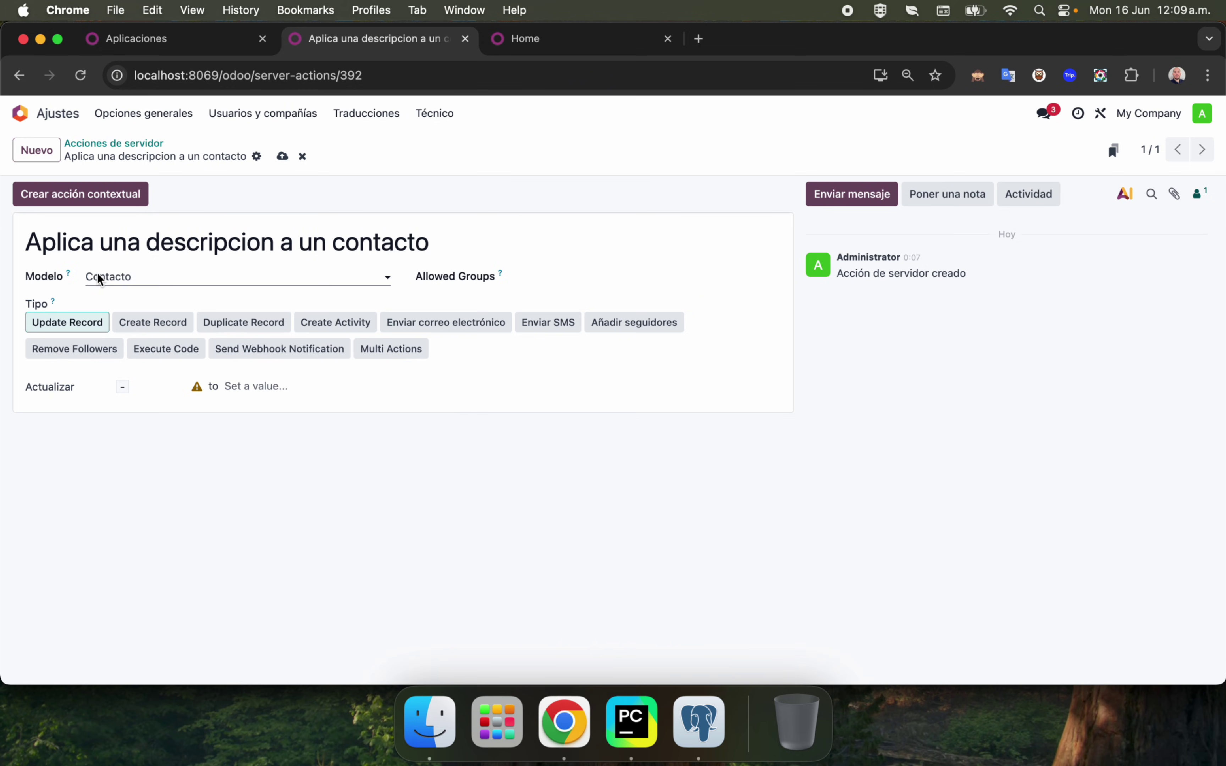
Make the action fill Notas via AI prompt 'Agrega una descripcion segun el nombre' and add it to contacts.
left_click(56, 393)
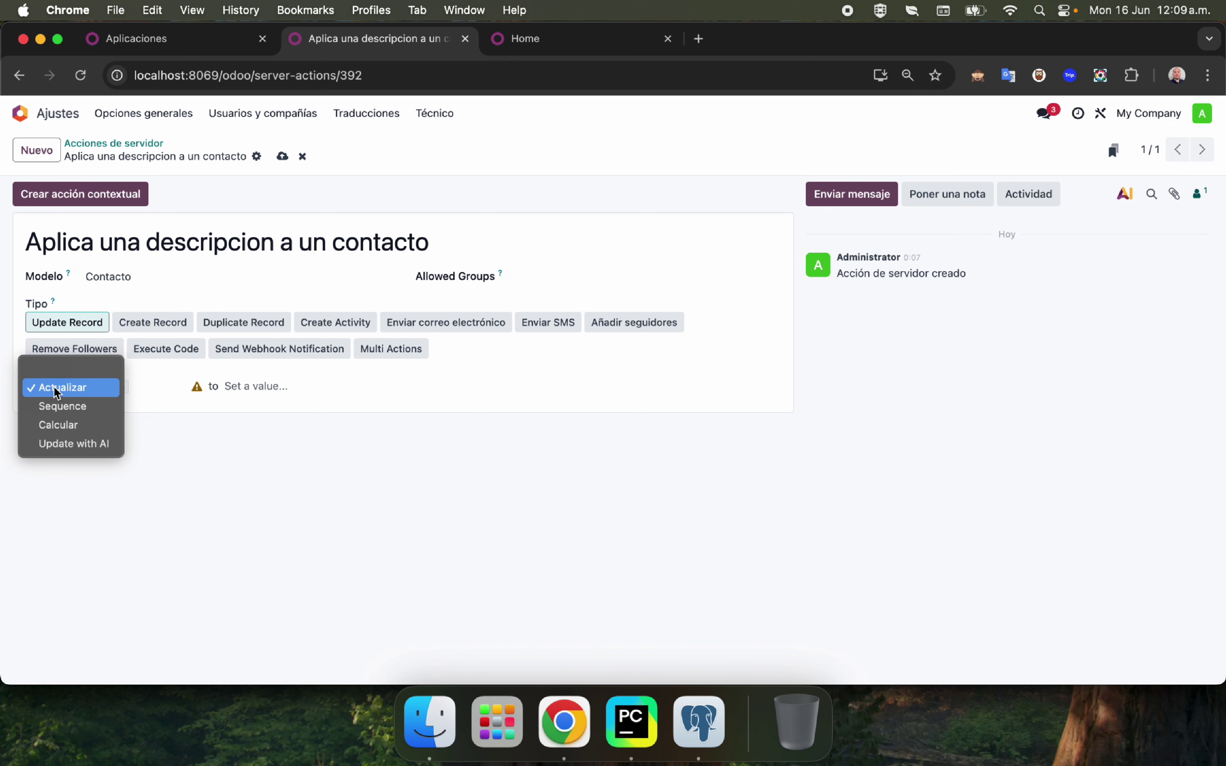
left_click(66, 444)
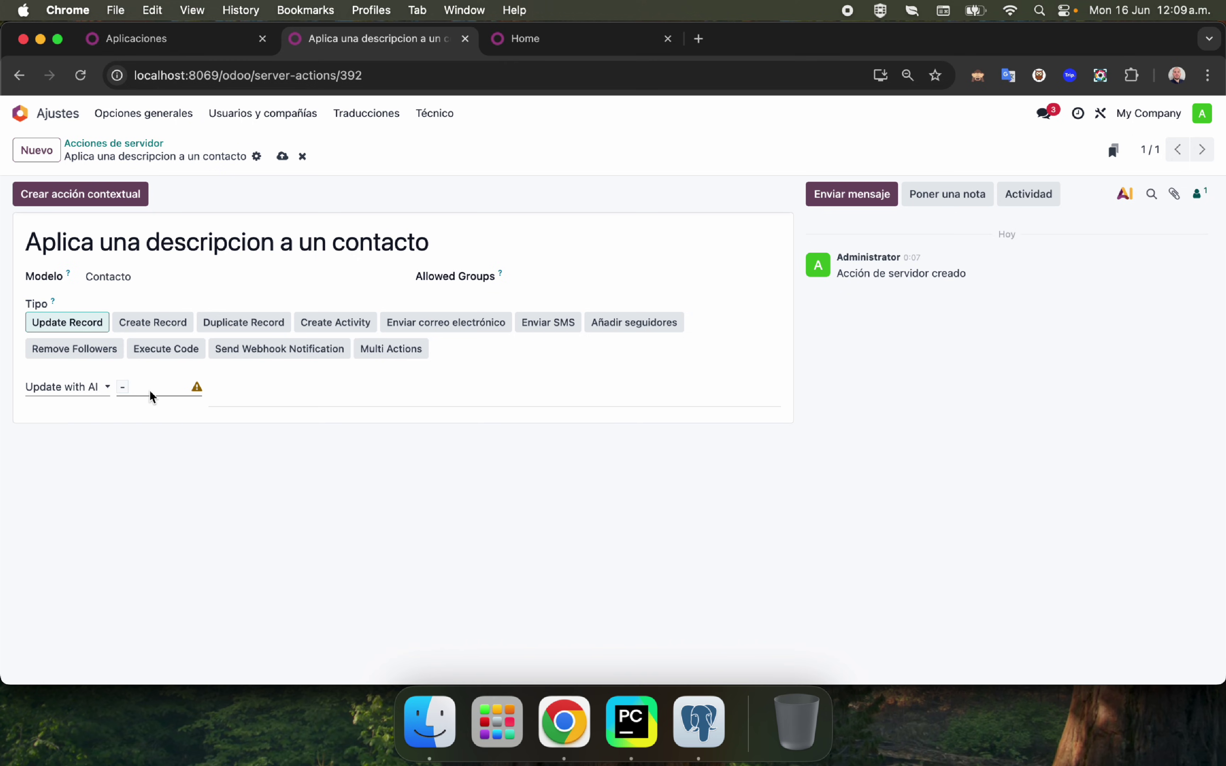
left_click(153, 395)
type("nota")
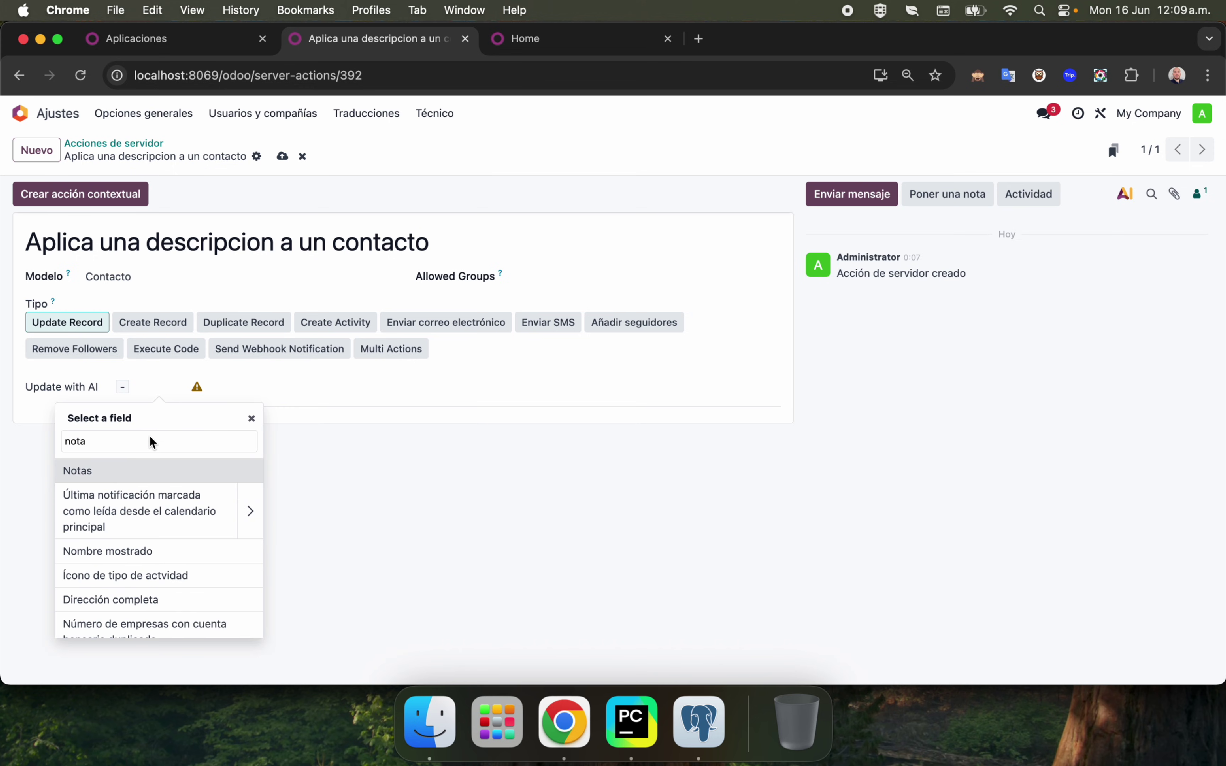
left_click(134, 471)
left_click(271, 389)
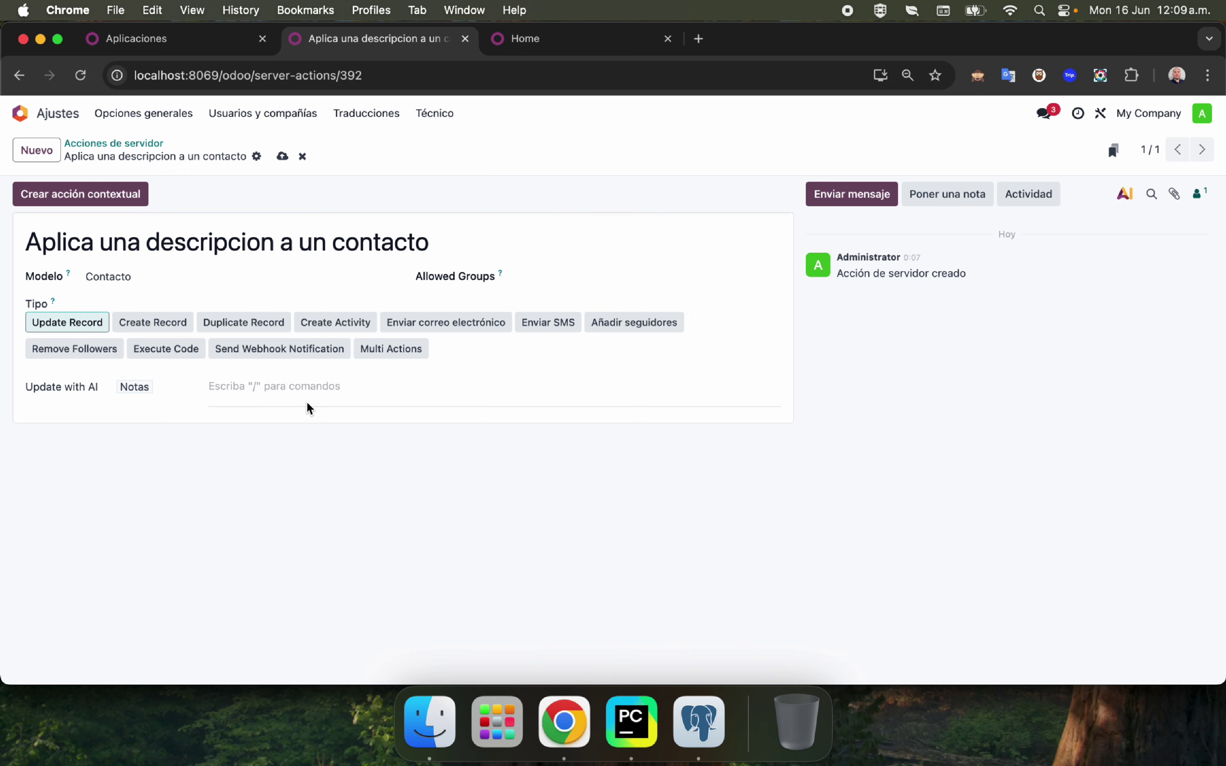
type("A")
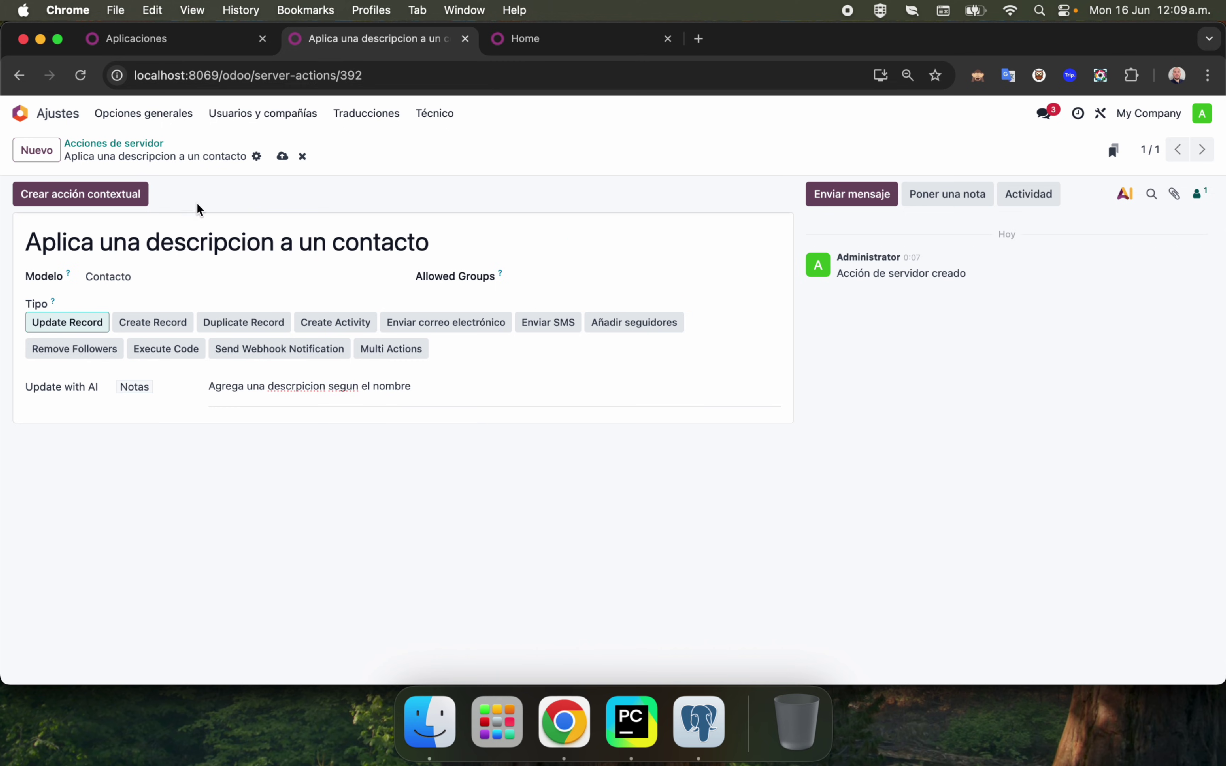
left_click(102, 198)
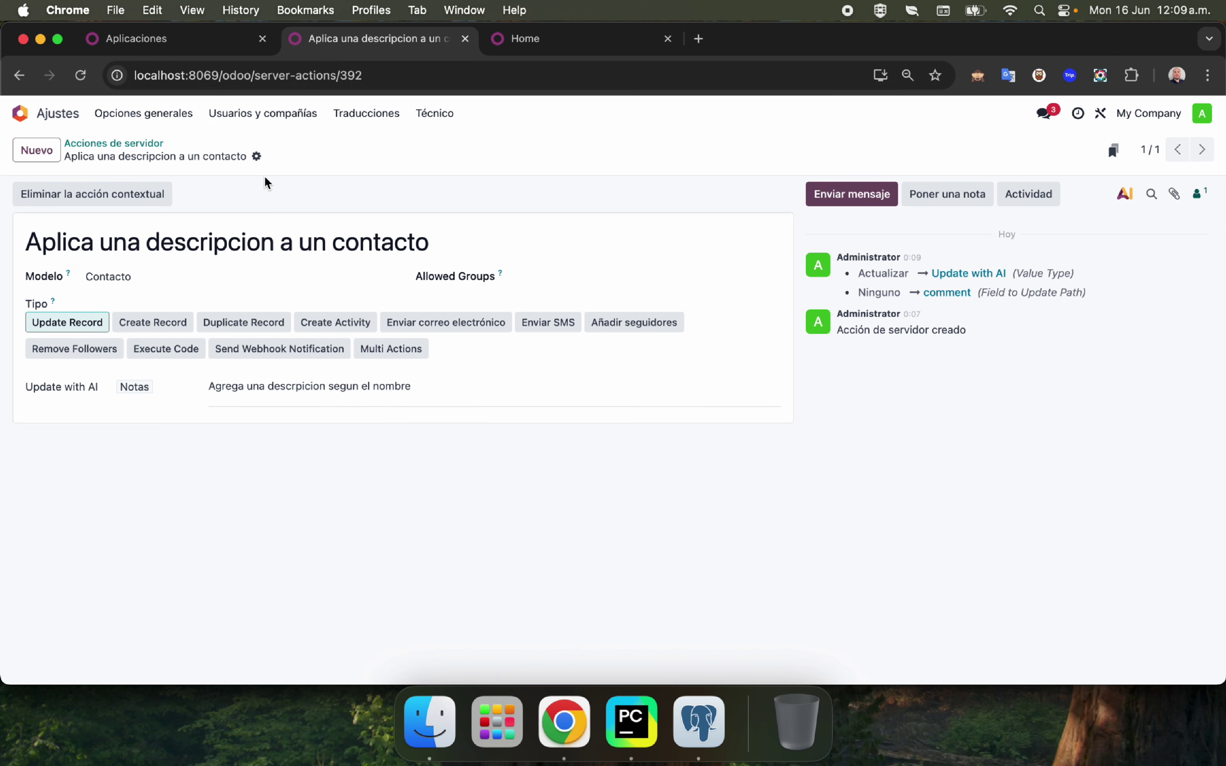
left_click(213, 40)
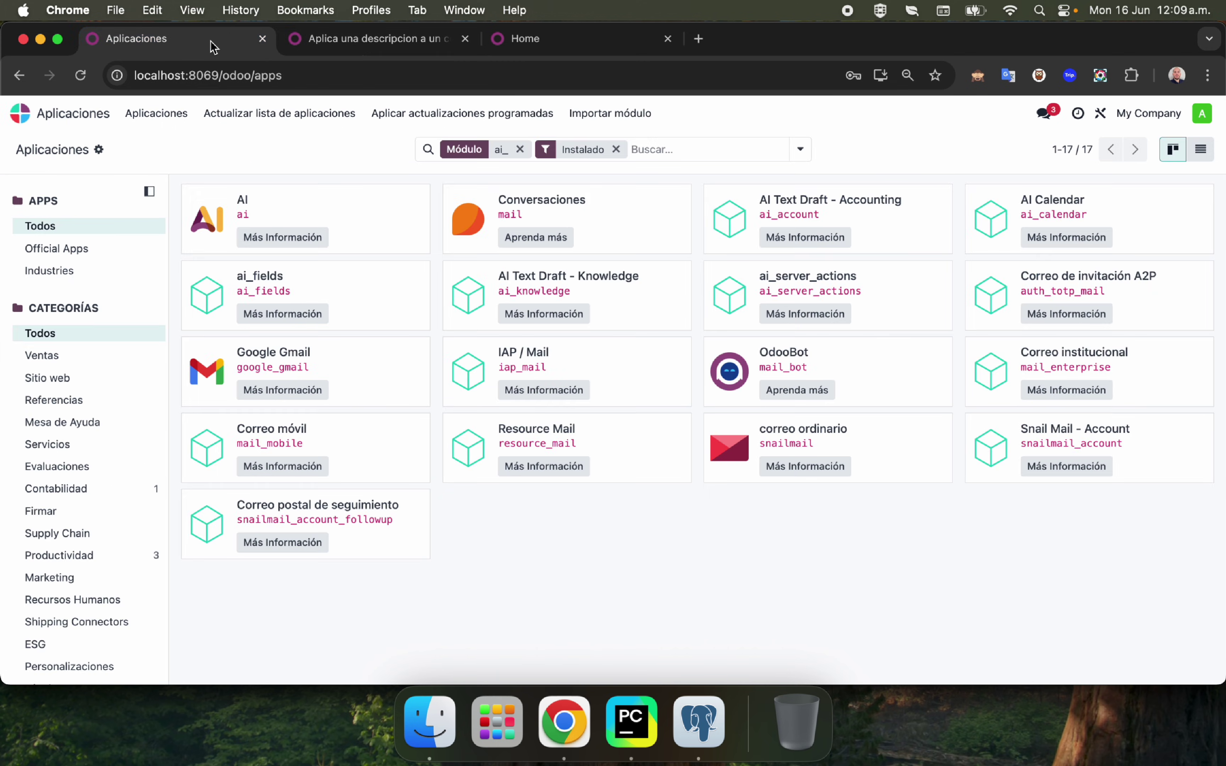
Search Apps for 'contact', activate the Contactos app, and open its contacts list.
left_click(34, 116)
type("conta")
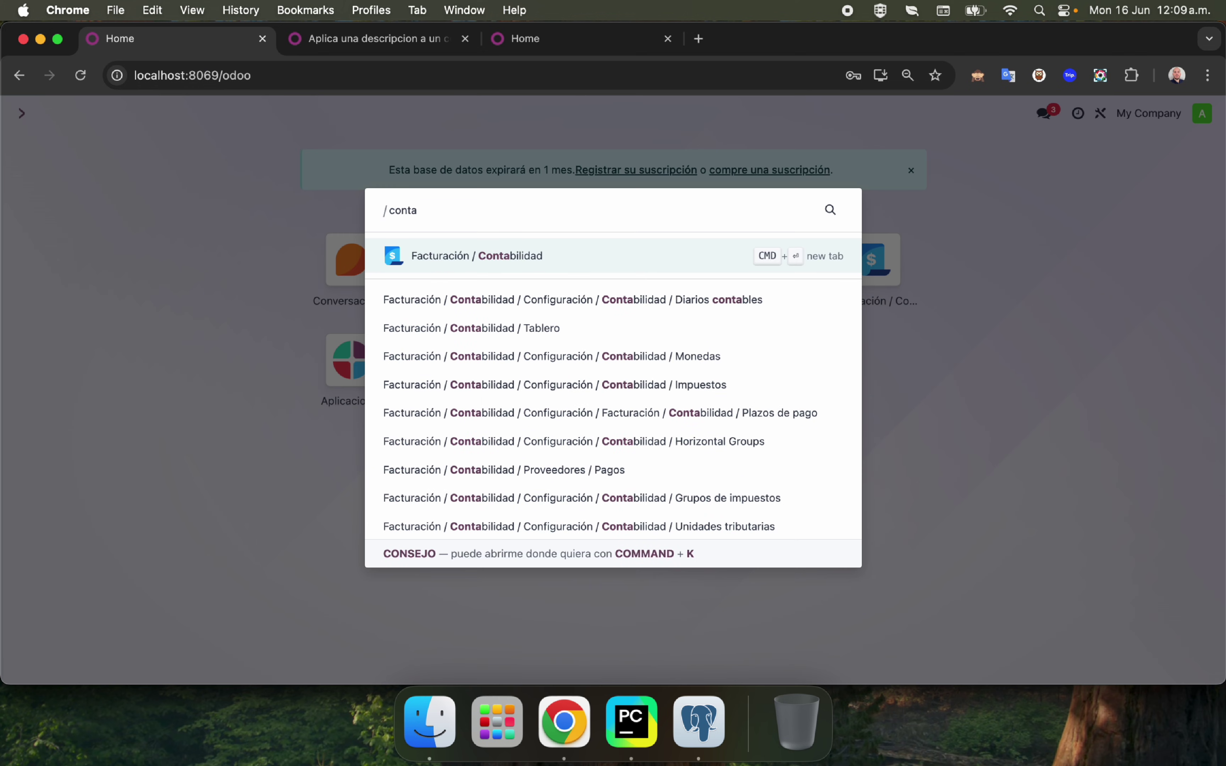
key("BackSpace")
key("BackSpace")
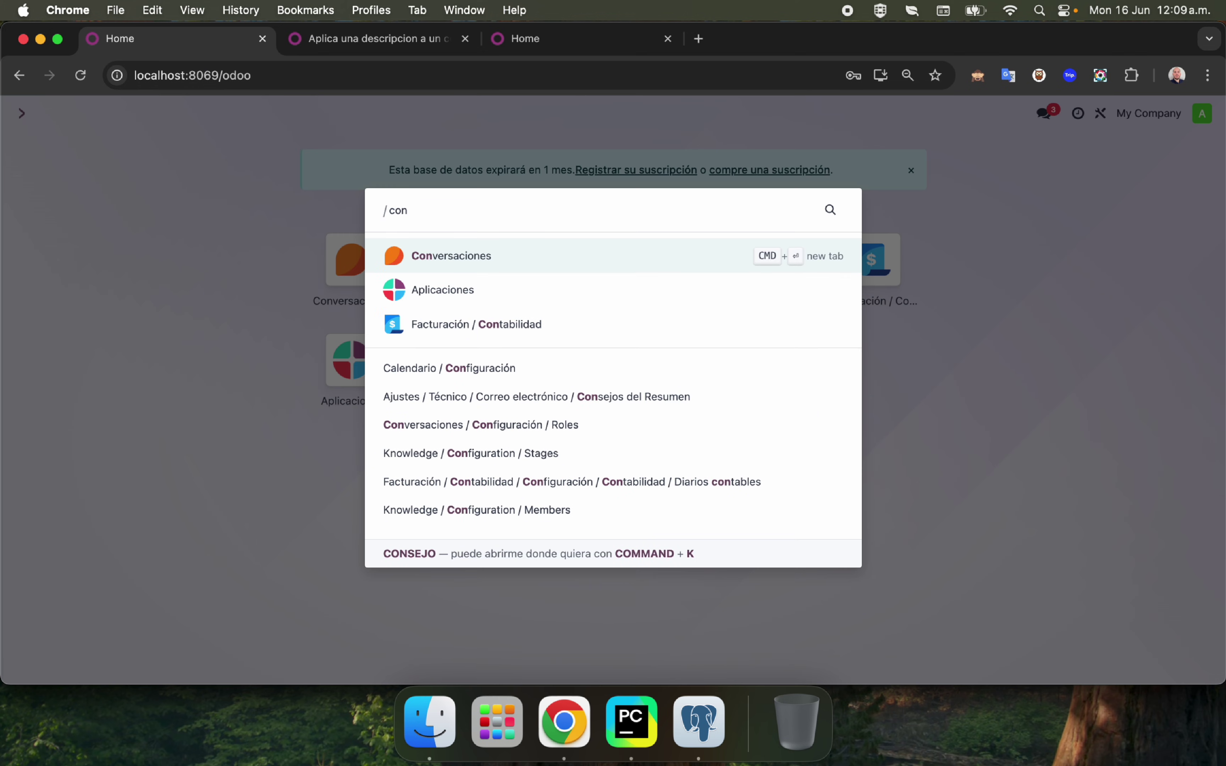
type("tactos")
key("Escape")
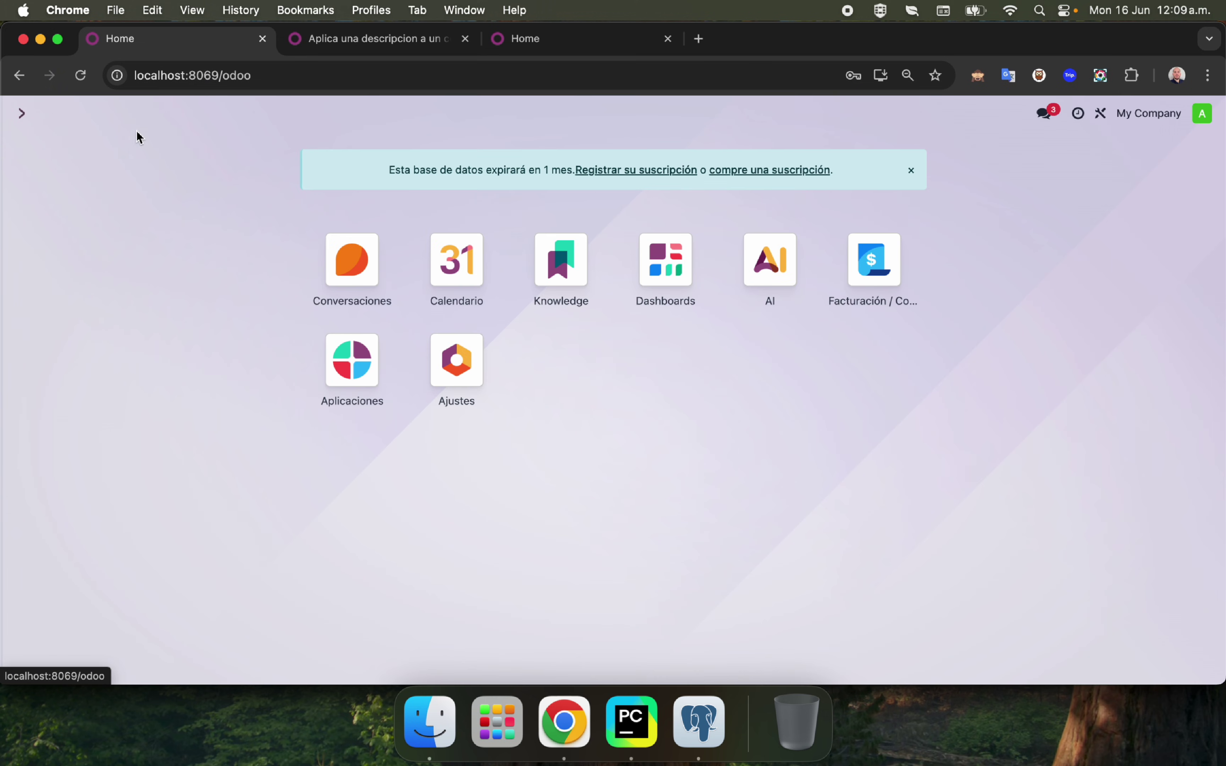
left_click(339, 369)
type("co")
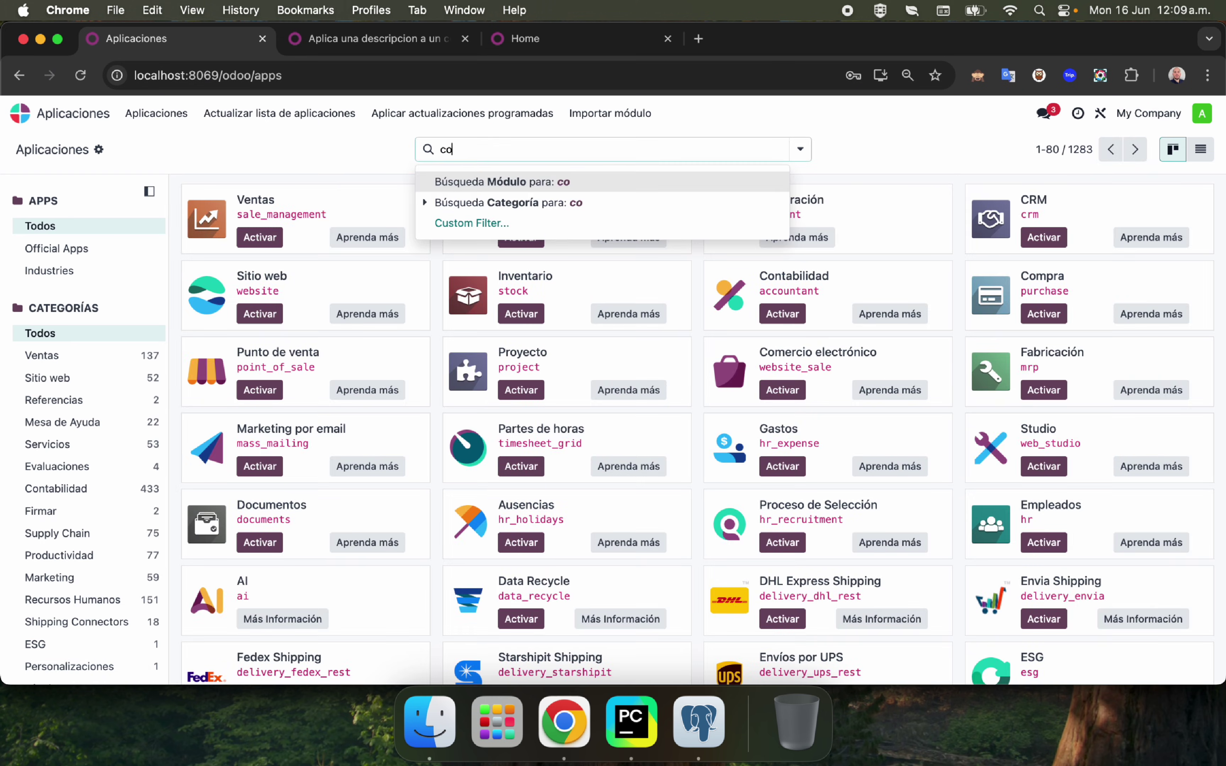
type("ntact")
key("Return")
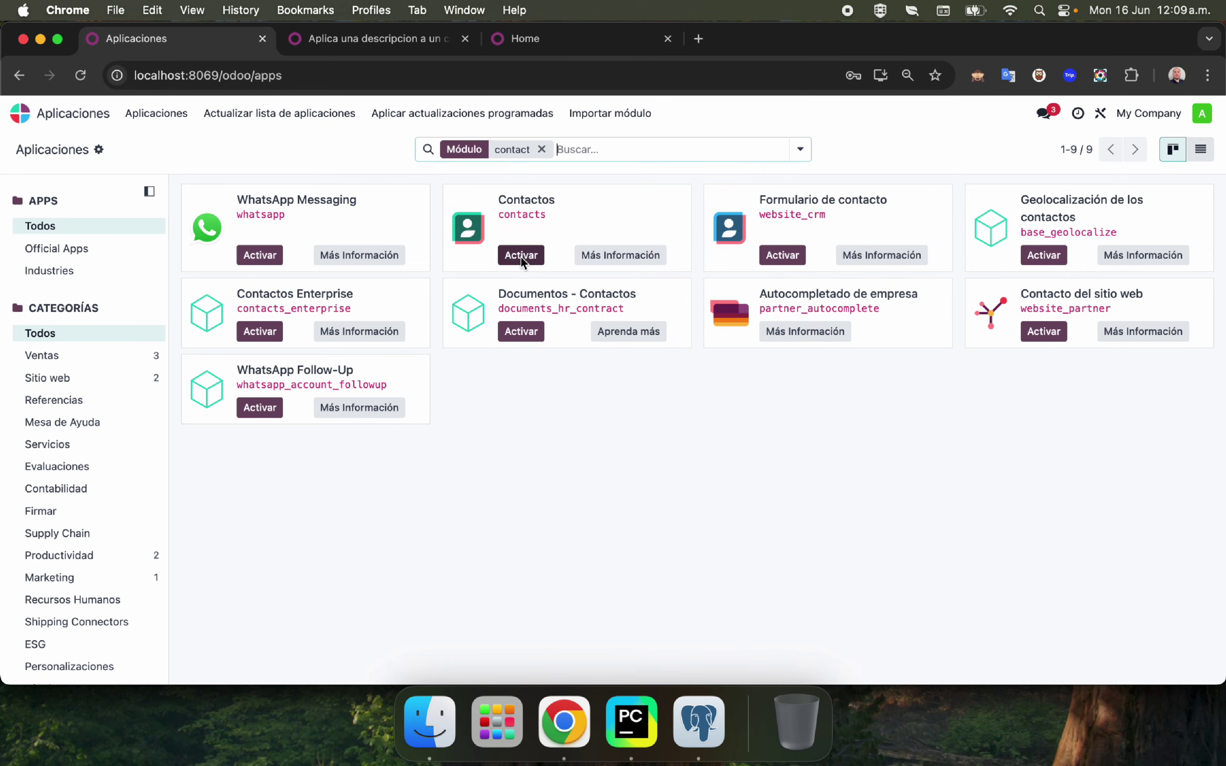
left_click(520, 256)
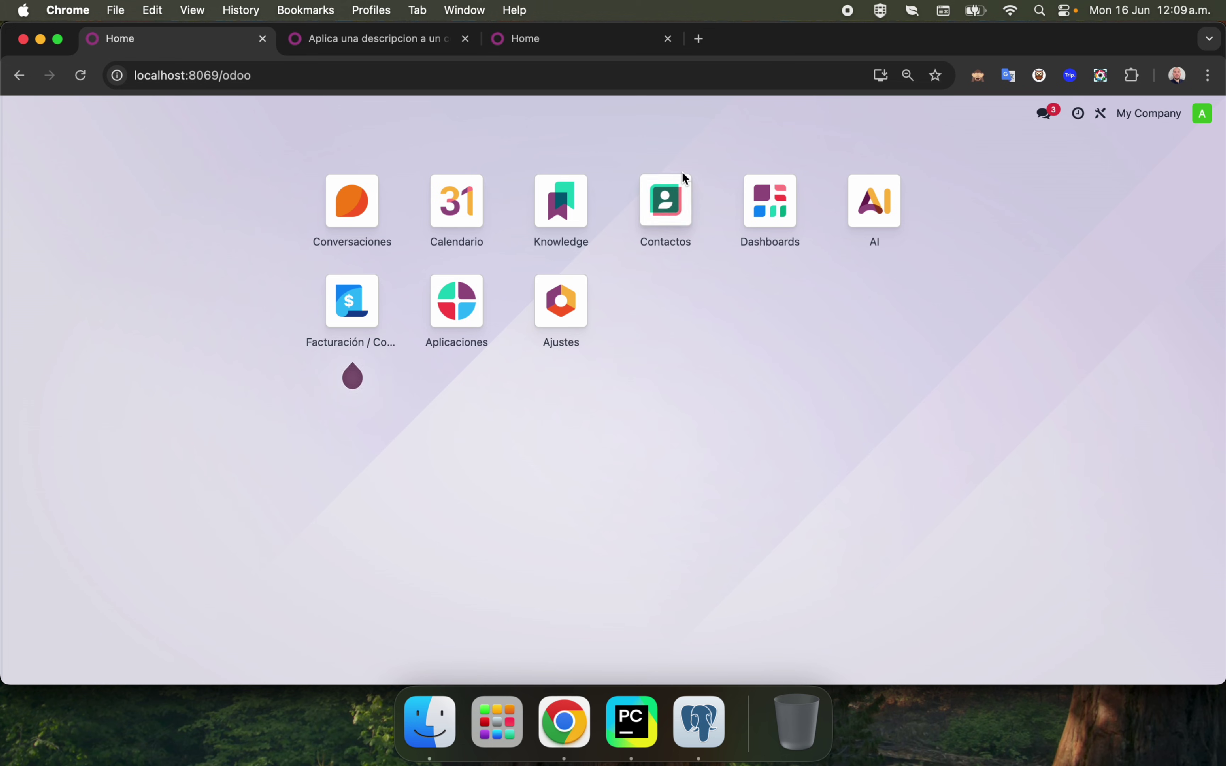
left_click(679, 179)
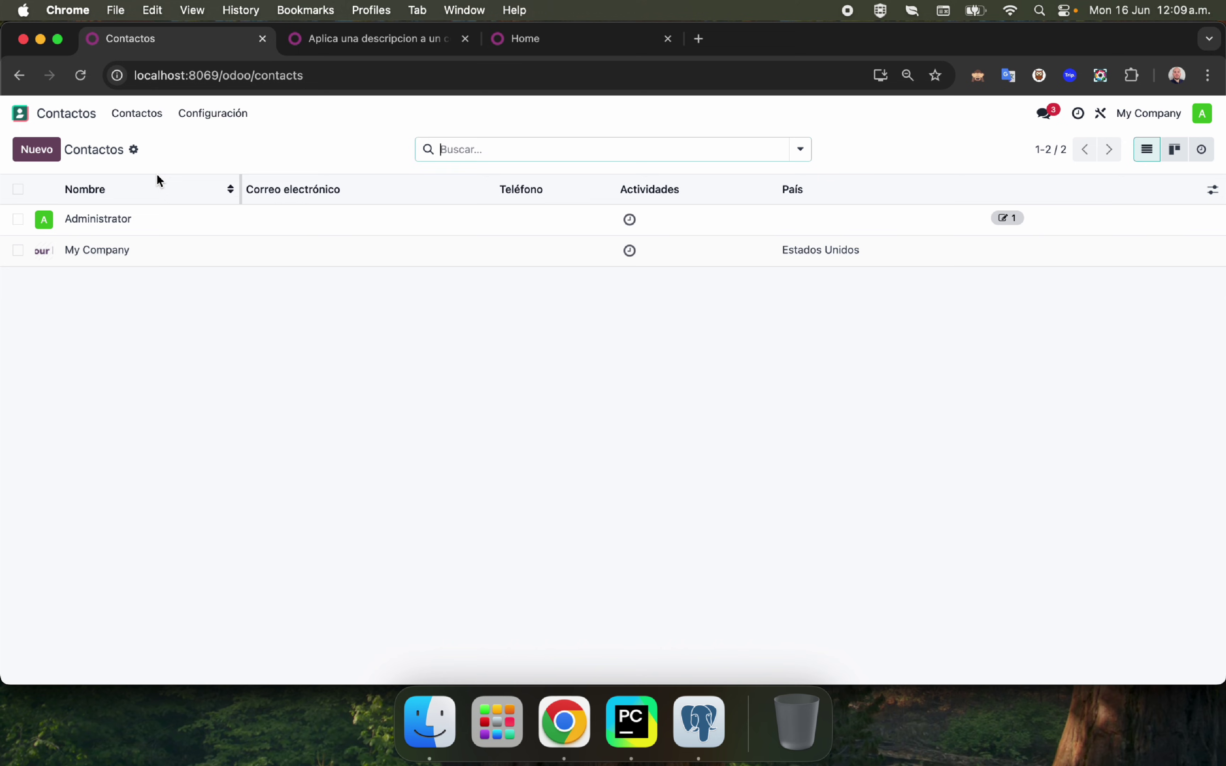
Select both contacts and run 'Aplica una descripcion a un contacto' on them.
left_click(18, 189)
left_click(670, 149)
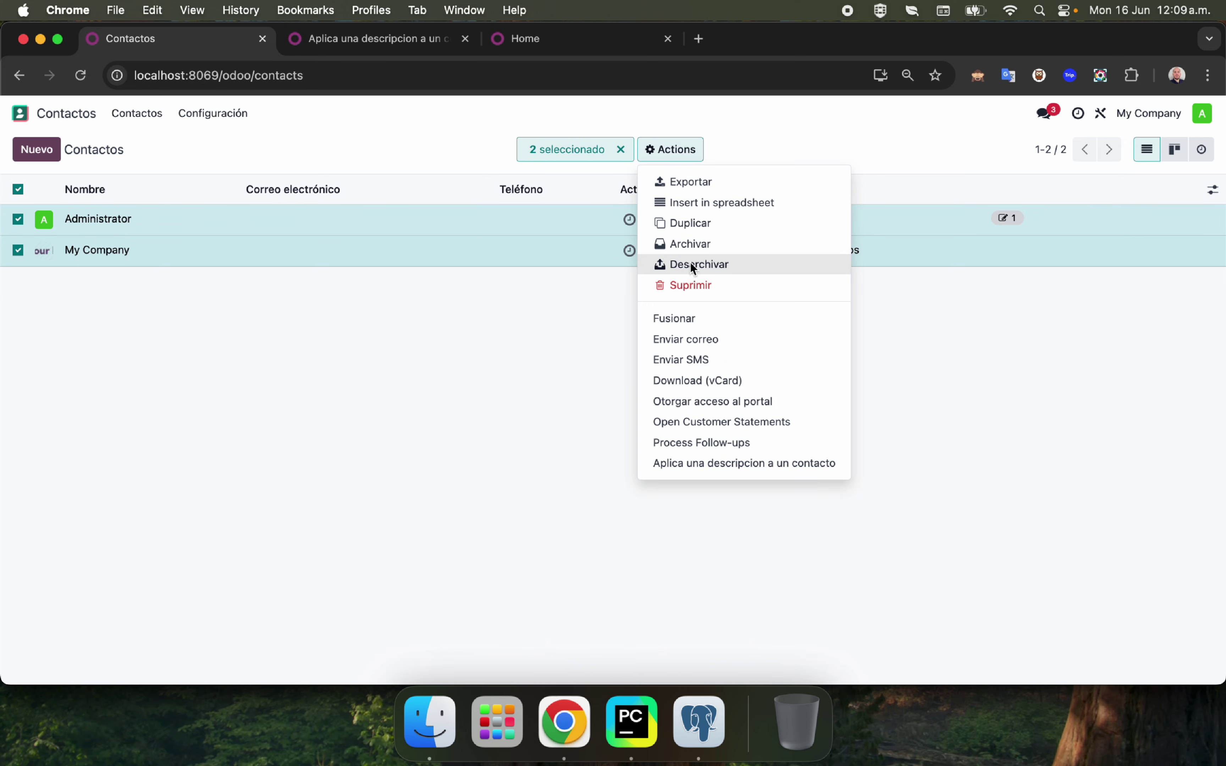
left_click(751, 468)
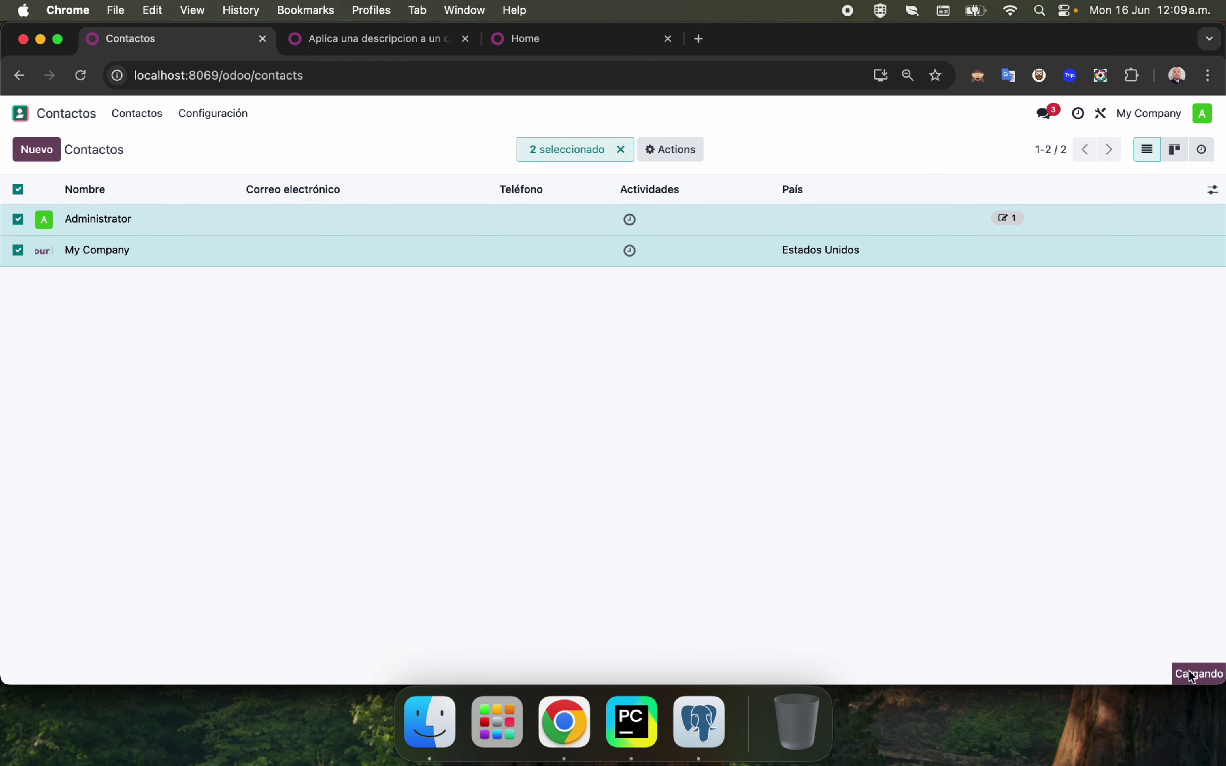
Open Administrator's Notes tab and select the generated description text.
left_click(169, 216)
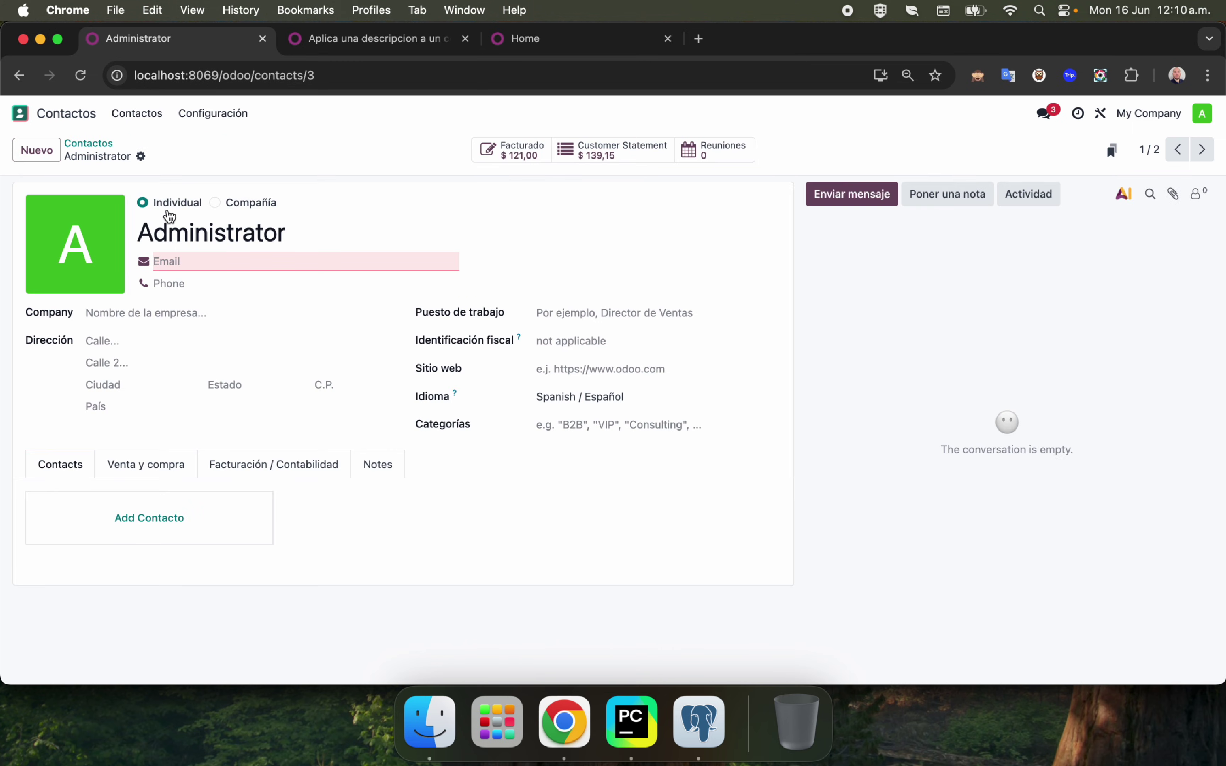
left_click(375, 466)
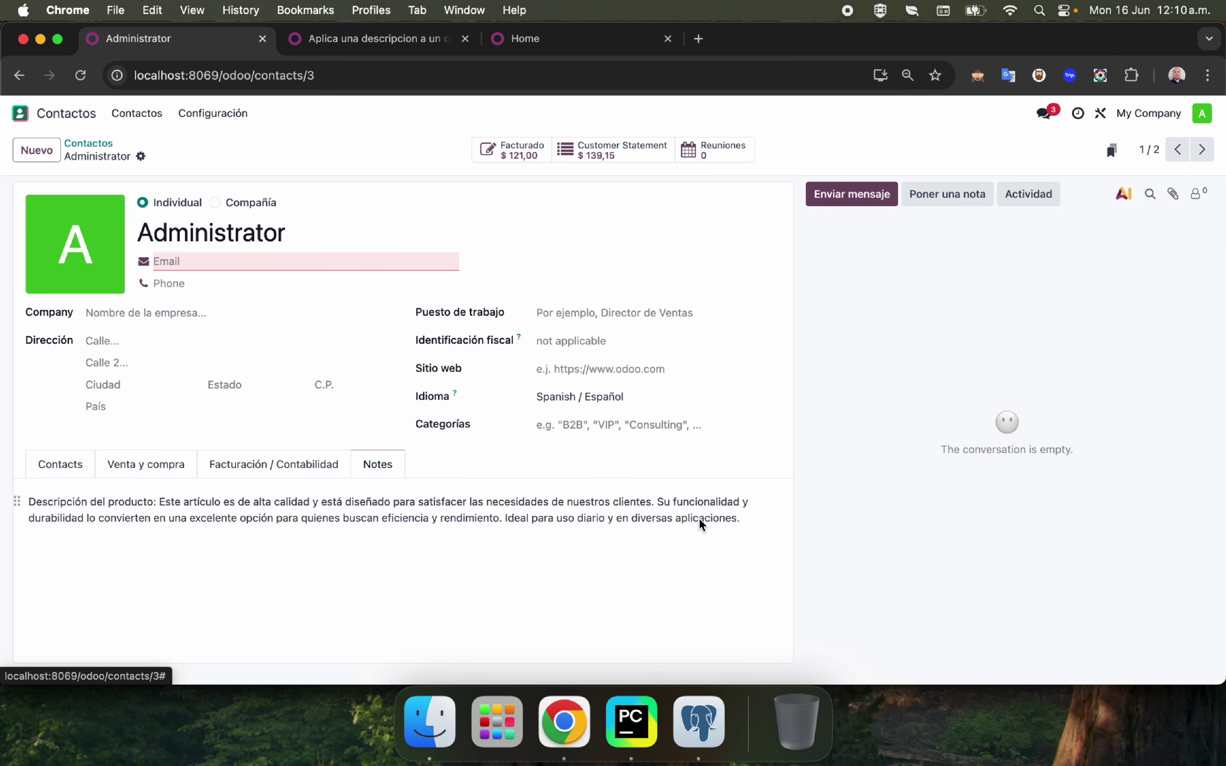
double_click(269, 522)
left_click_drag(754, 525, 421, 208)
Create and save a new company contact named Samsung.
left_click(94, 143)
left_click(60, 149)
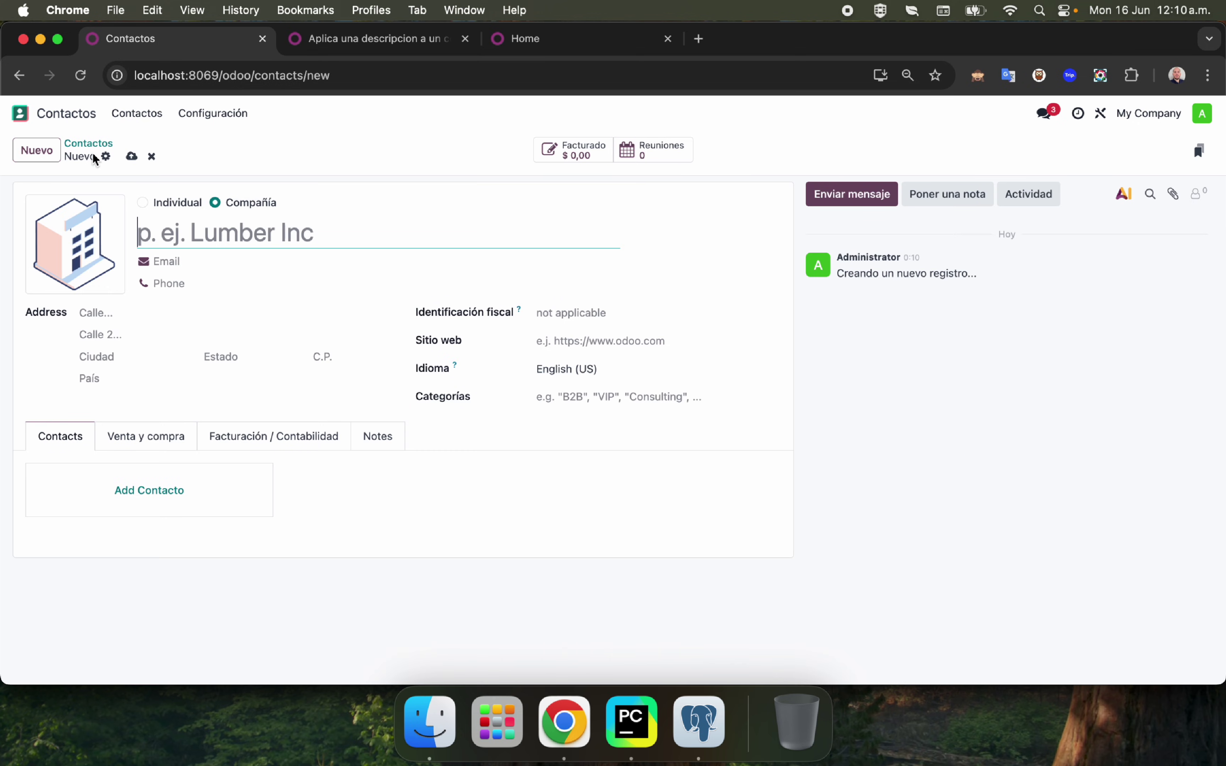
type("Contacto ")
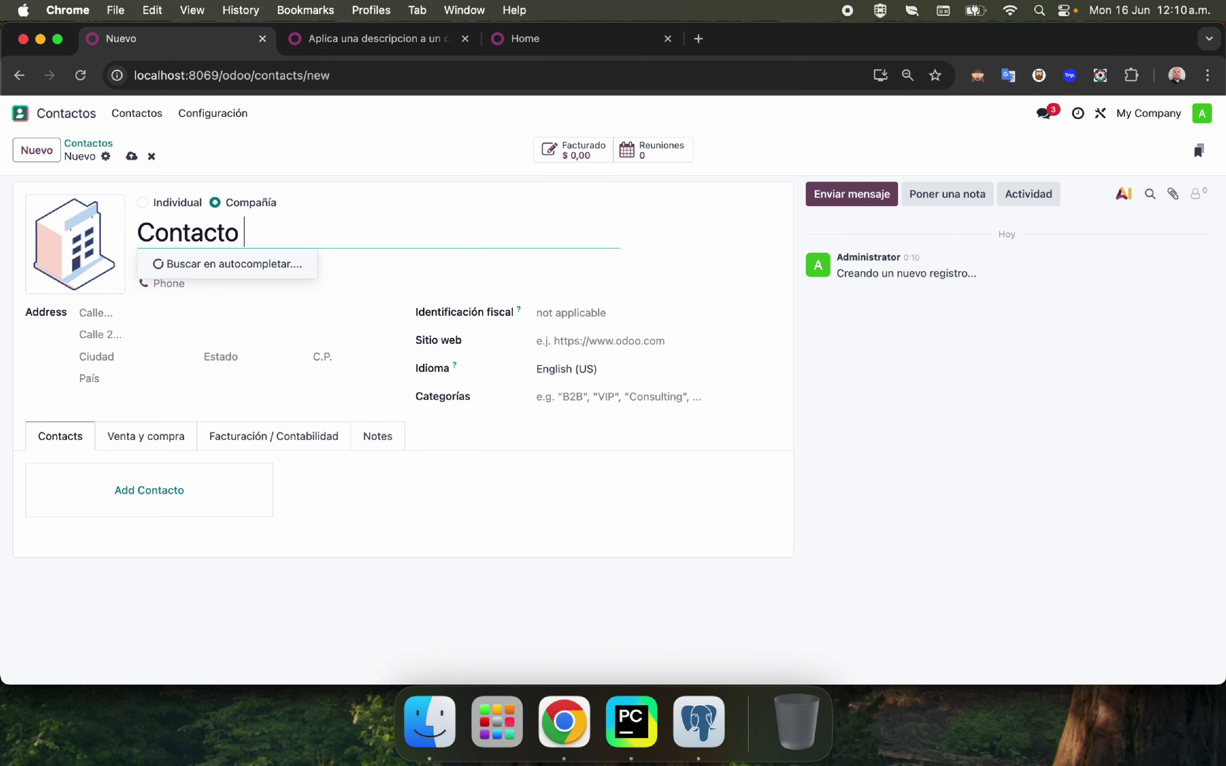
type("nuevo")
key("Escape")
key("super+a")
type("Samsung")
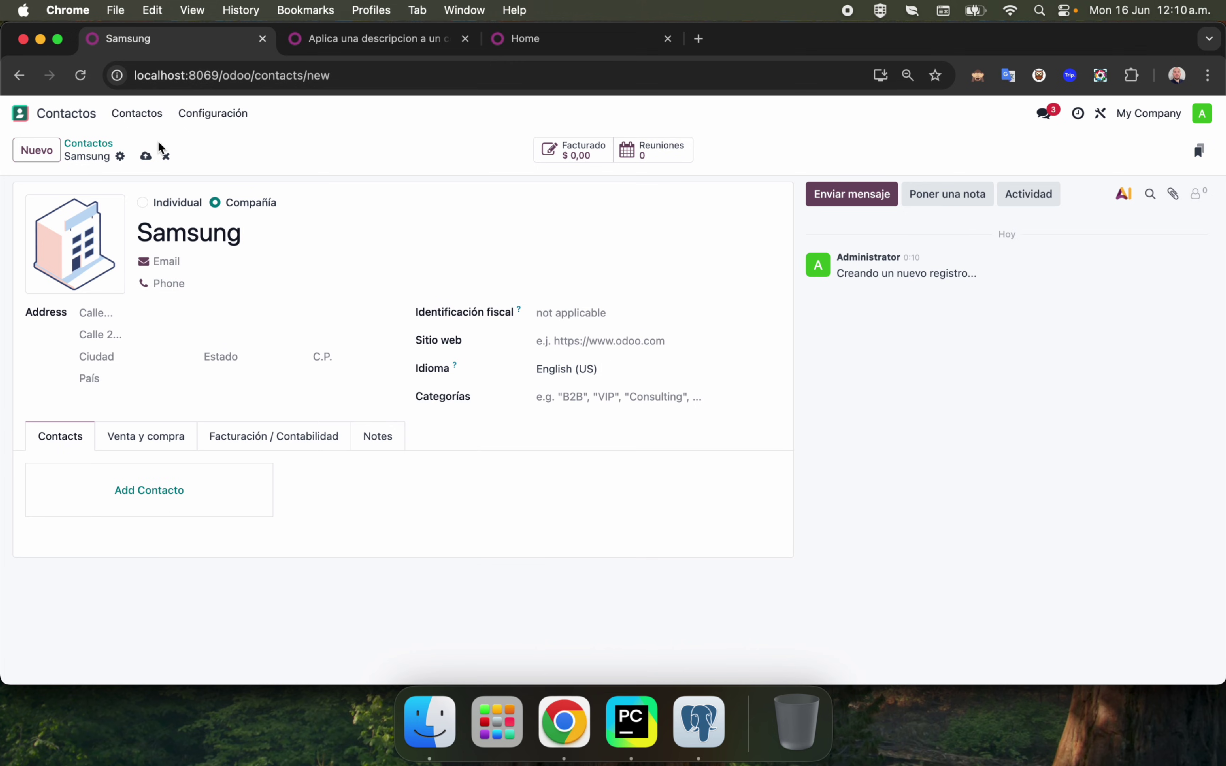
left_click(147, 156)
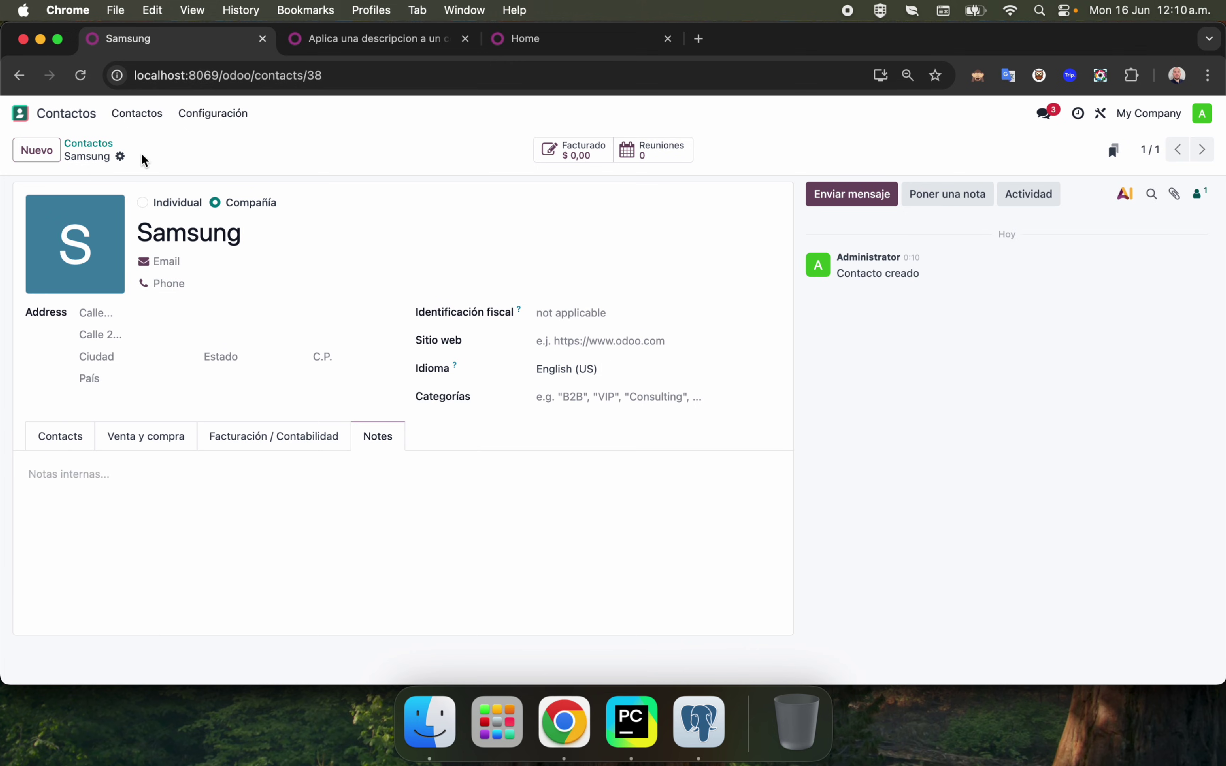
Run 'Aplica una descripcion a un contacto' on Samsung from its gear menu and check the note.
left_click(101, 146)
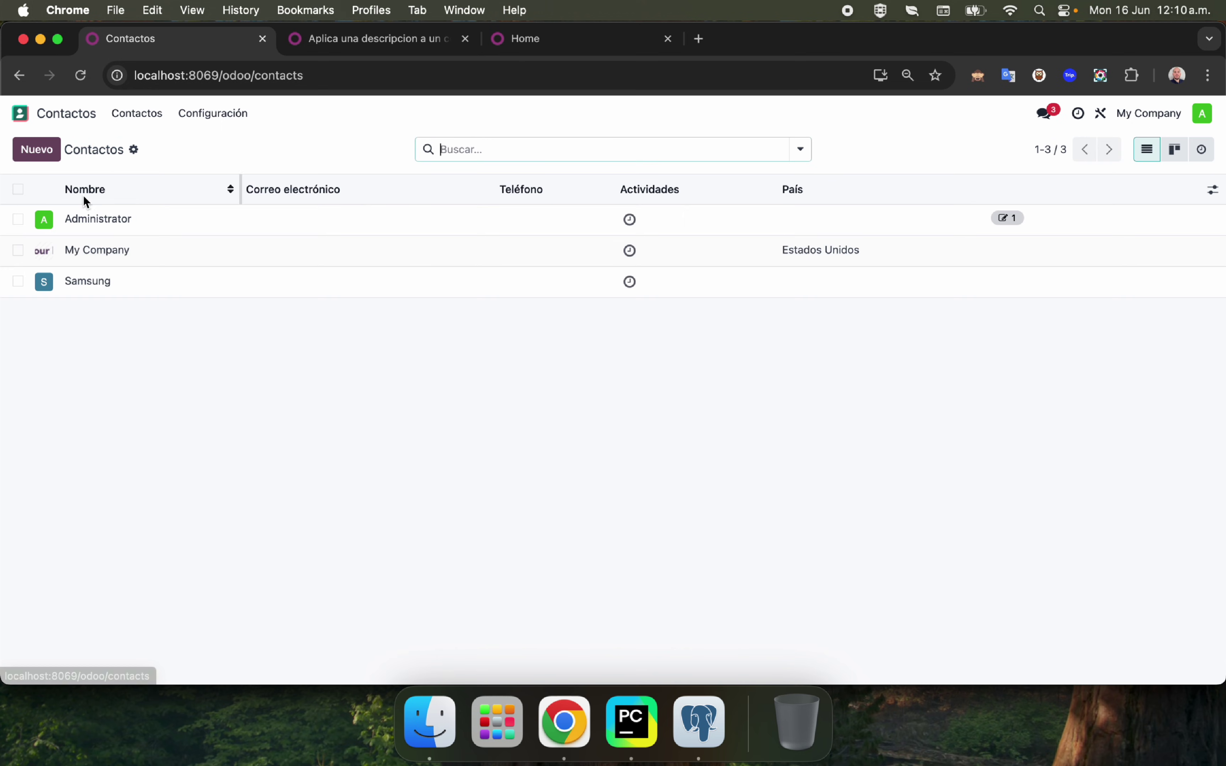
left_click(100, 281)
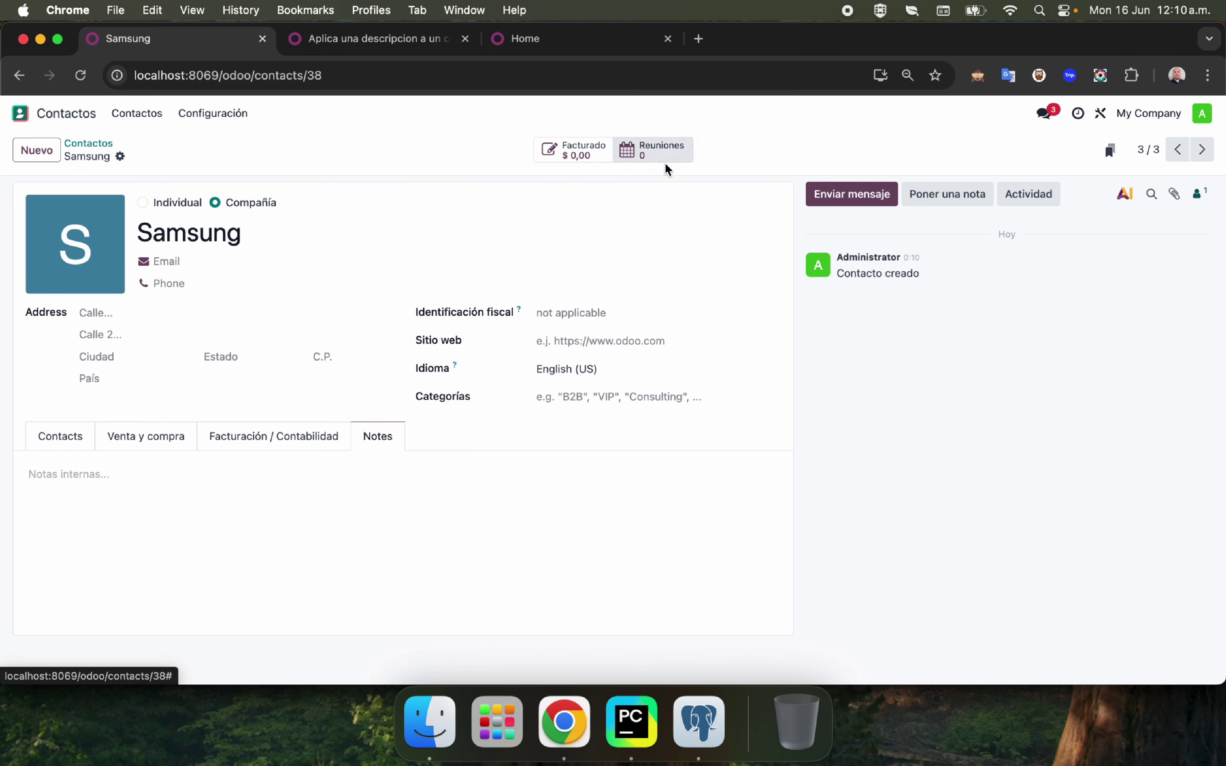
left_click(120, 156)
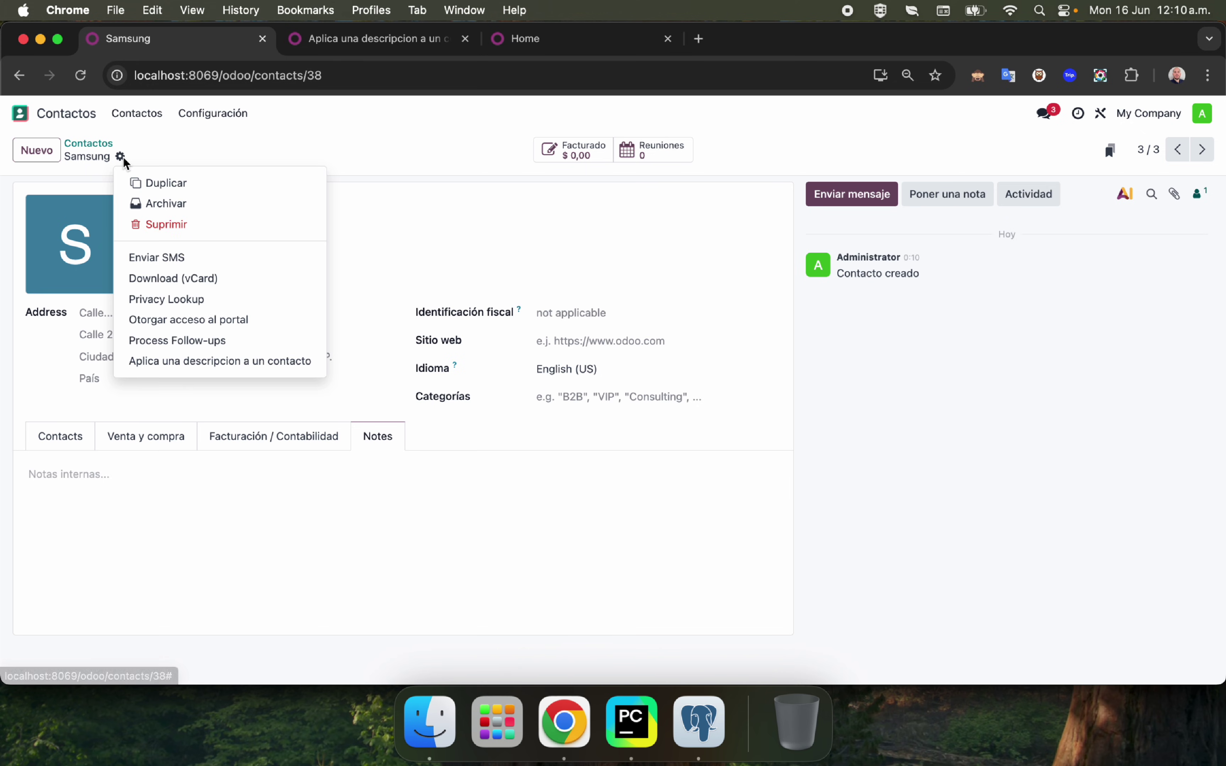
left_click(233, 362)
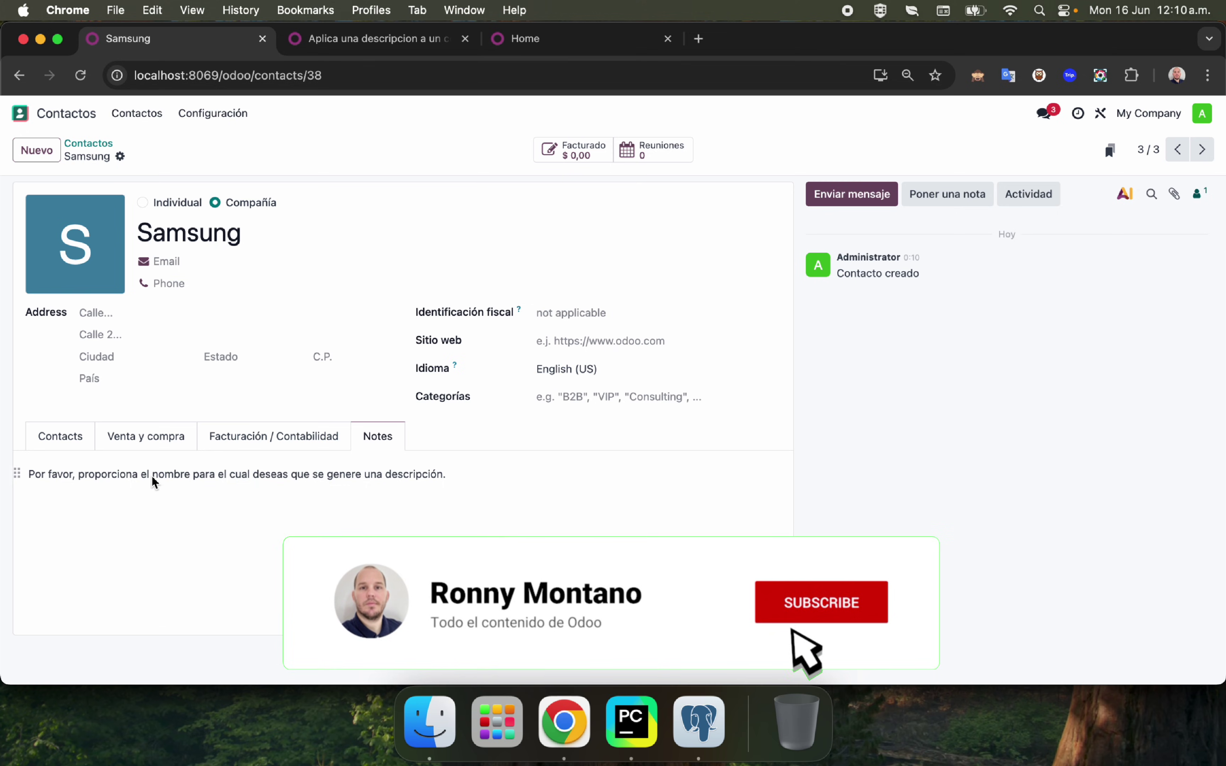
left_click(467, 479)
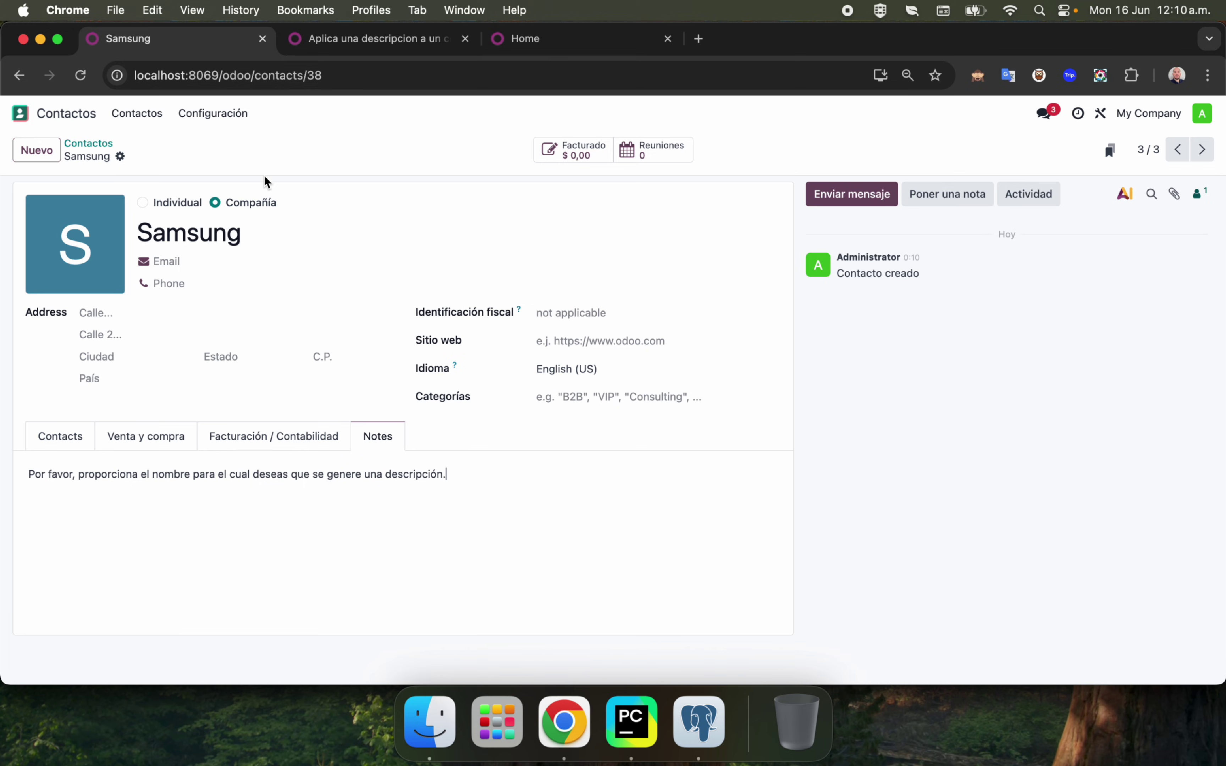
Rerun the description action on Samsung from the list's Actions menu and inspect its Notes.
left_click(88, 144)
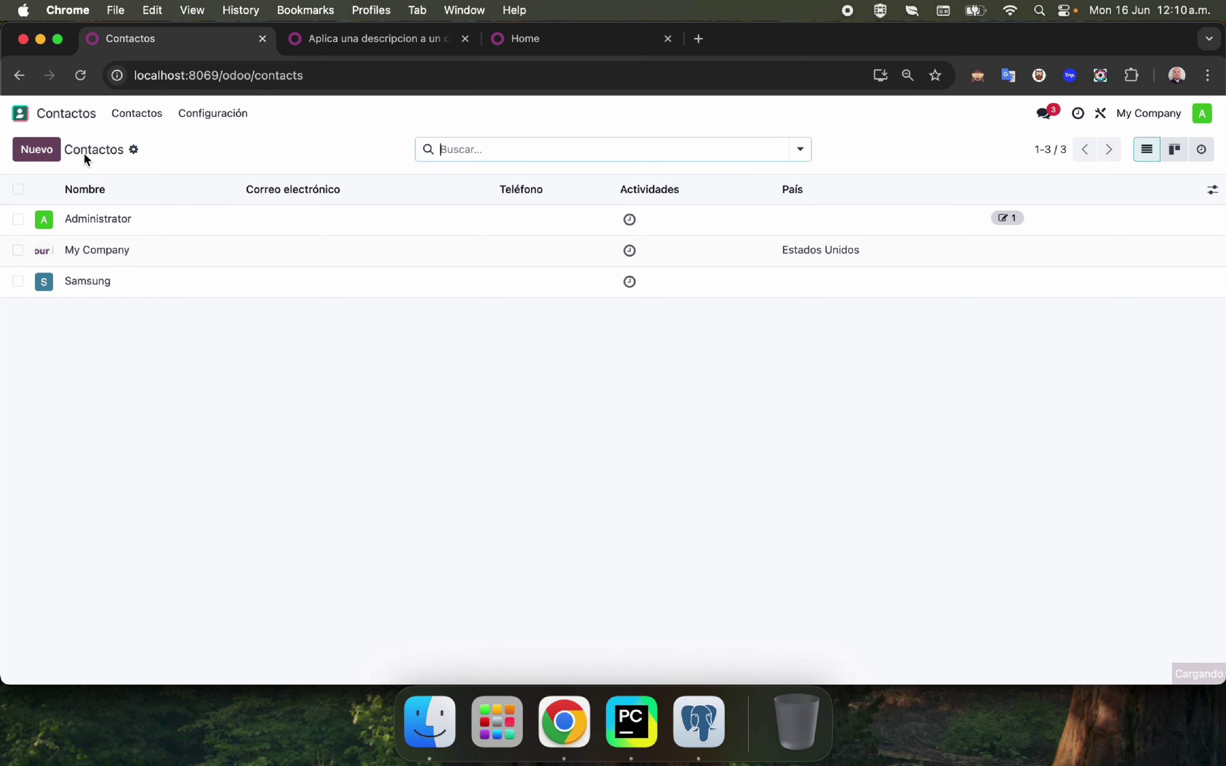
left_click(18, 282)
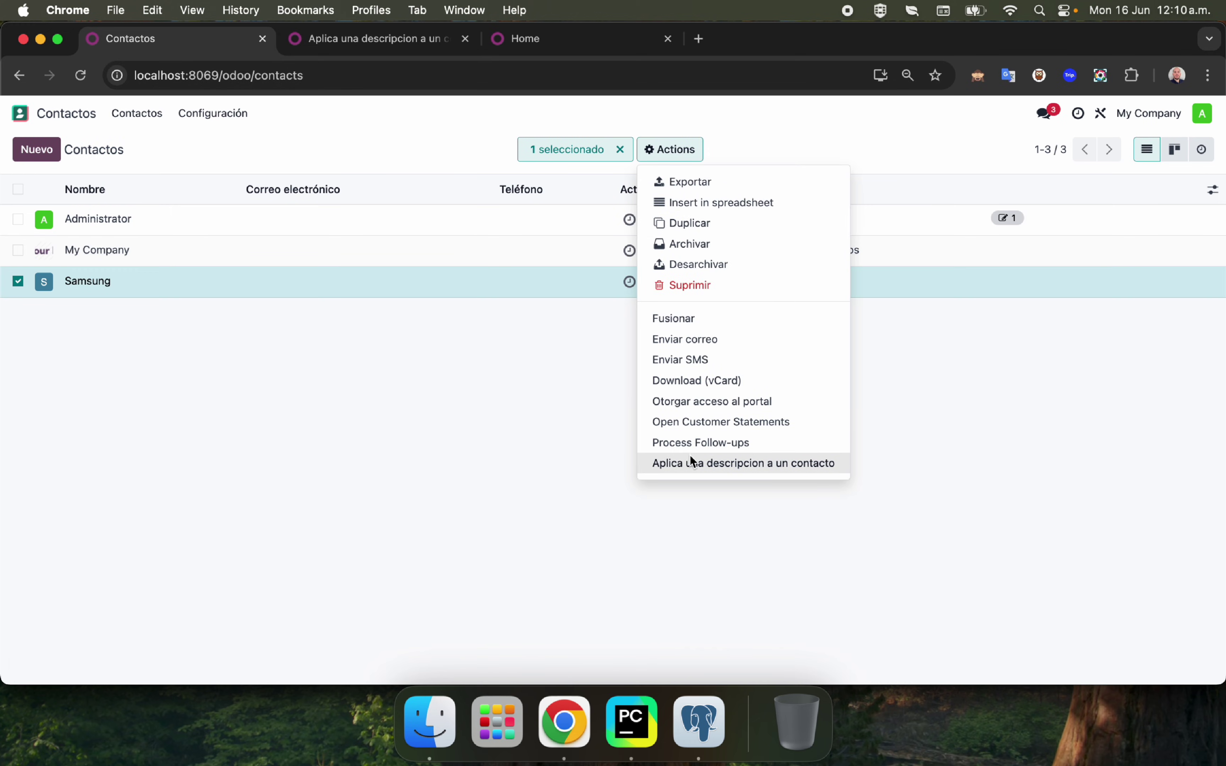
left_click(690, 461)
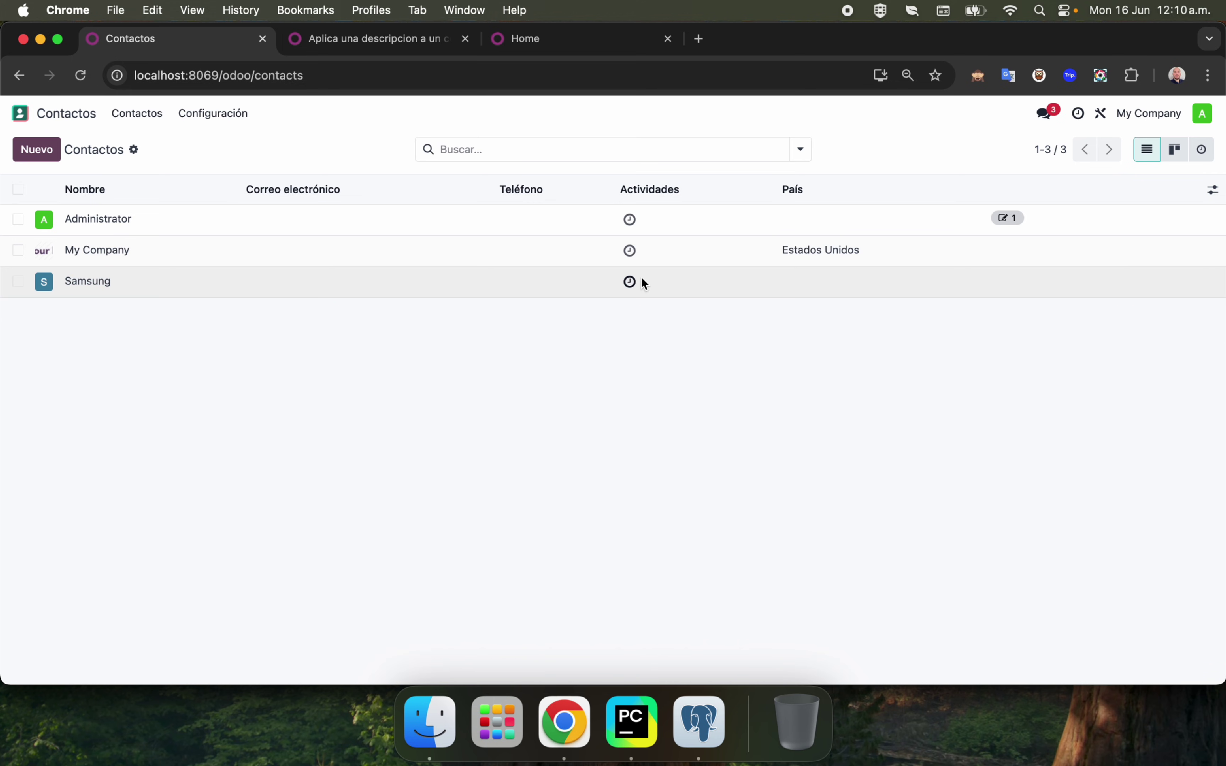
left_click(631, 282)
left_click(462, 285)
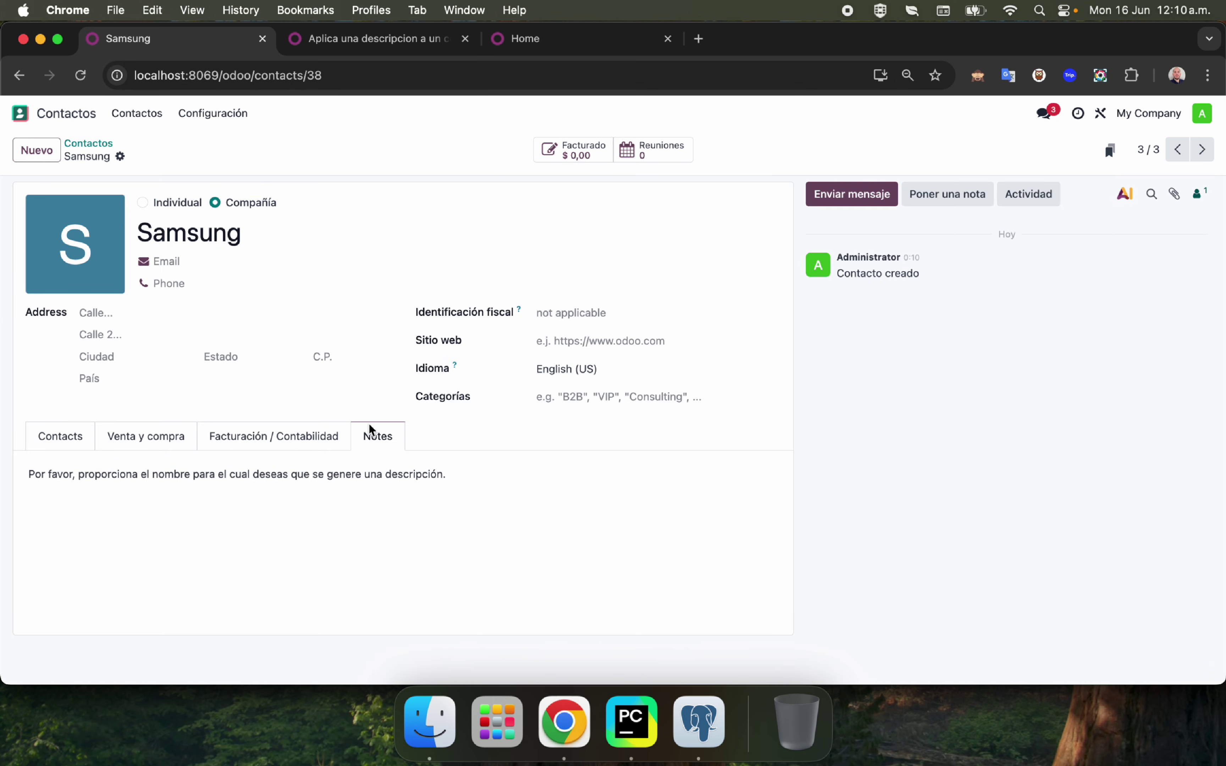
left_click(106, 486)
left_click_drag(17, 474, 17, 472)
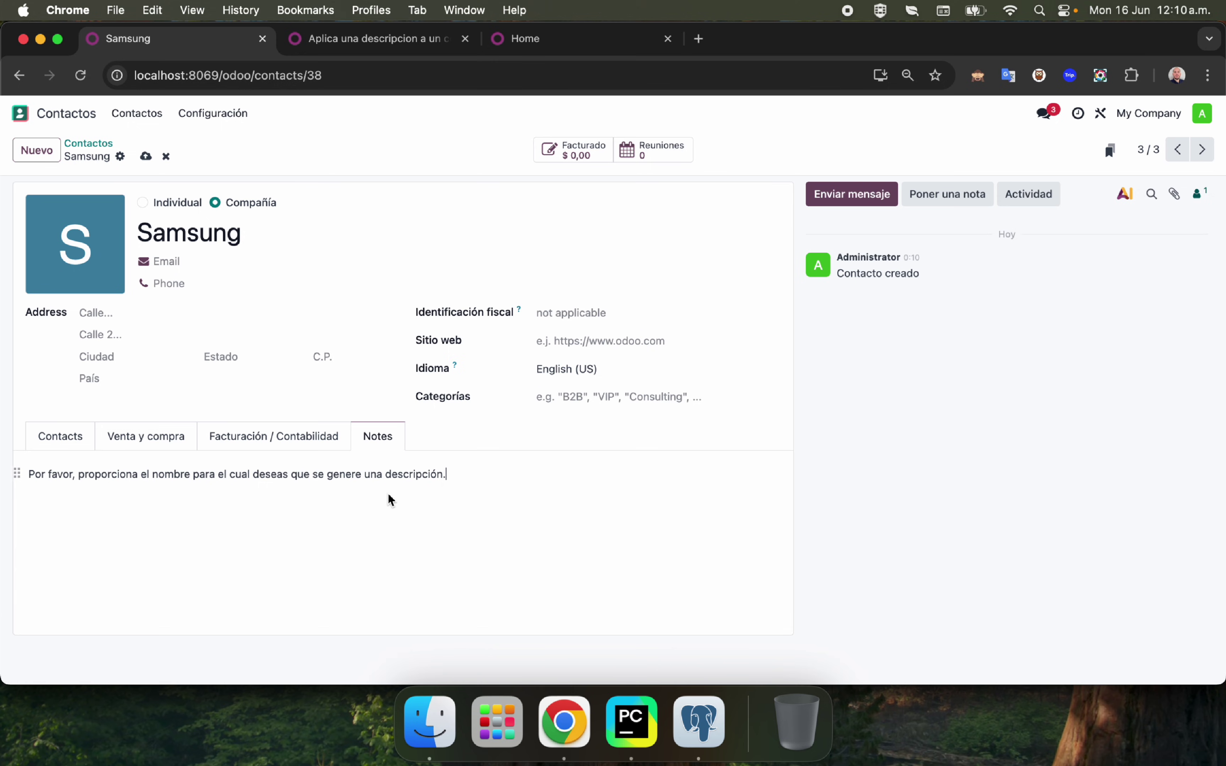
Rename the Samsung contact to a person's full name and save it.
triple_click(466, 480)
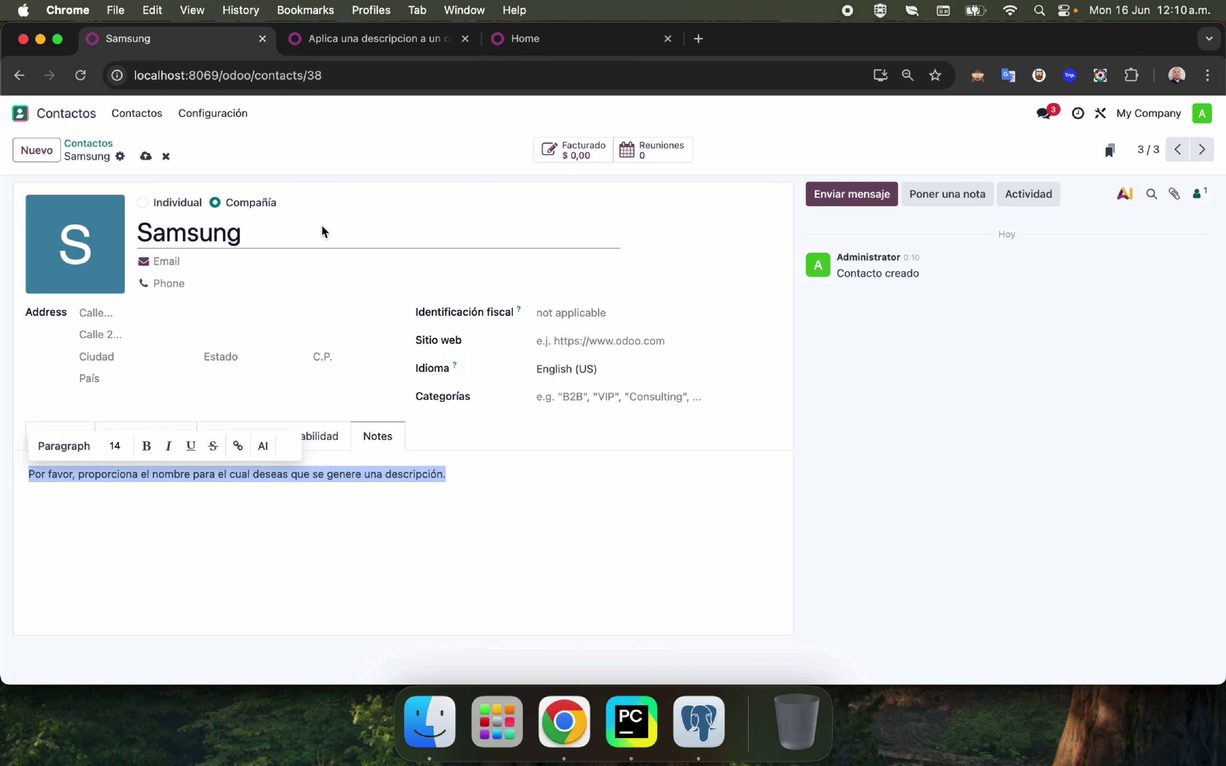
double_click(298, 236)
key("BackSpace")
type("Sansun")
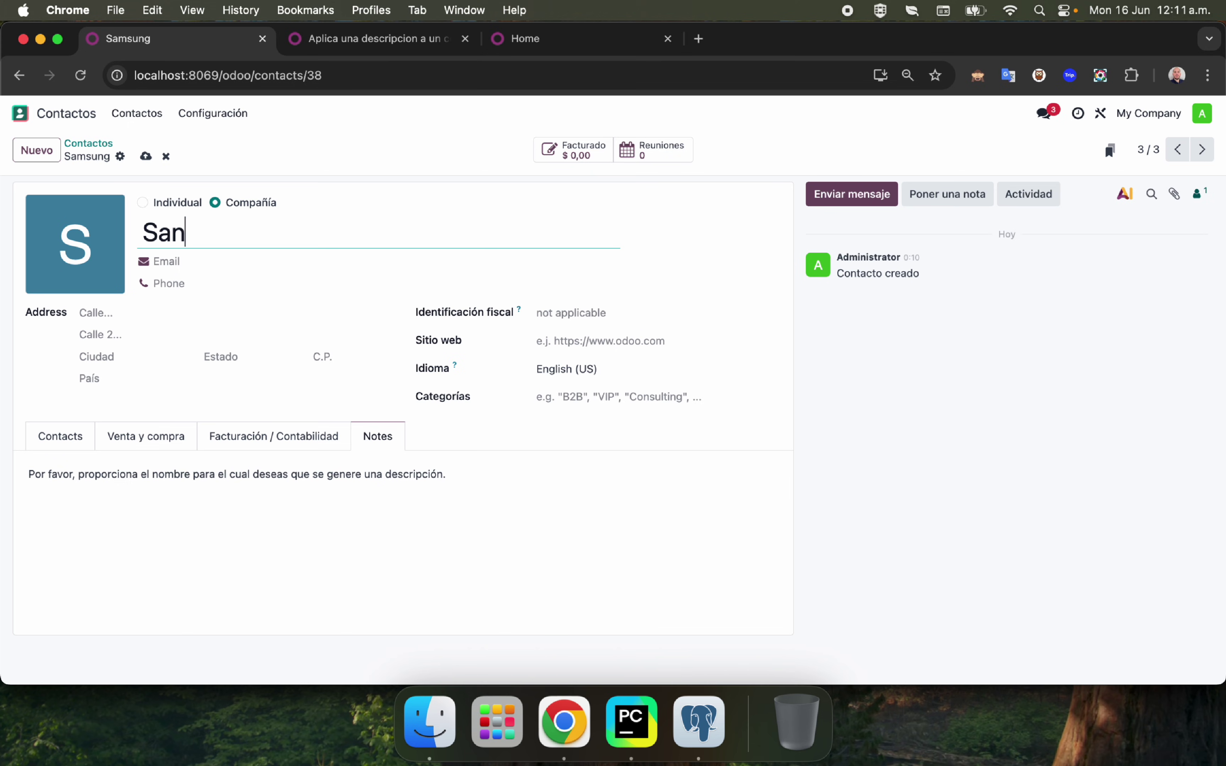
key("BackSpace")
key("BackSpace")
key("BackSpace")
key("BackSpace")
key("BackSpace")
key("BackSpace")
key("BackSpace")
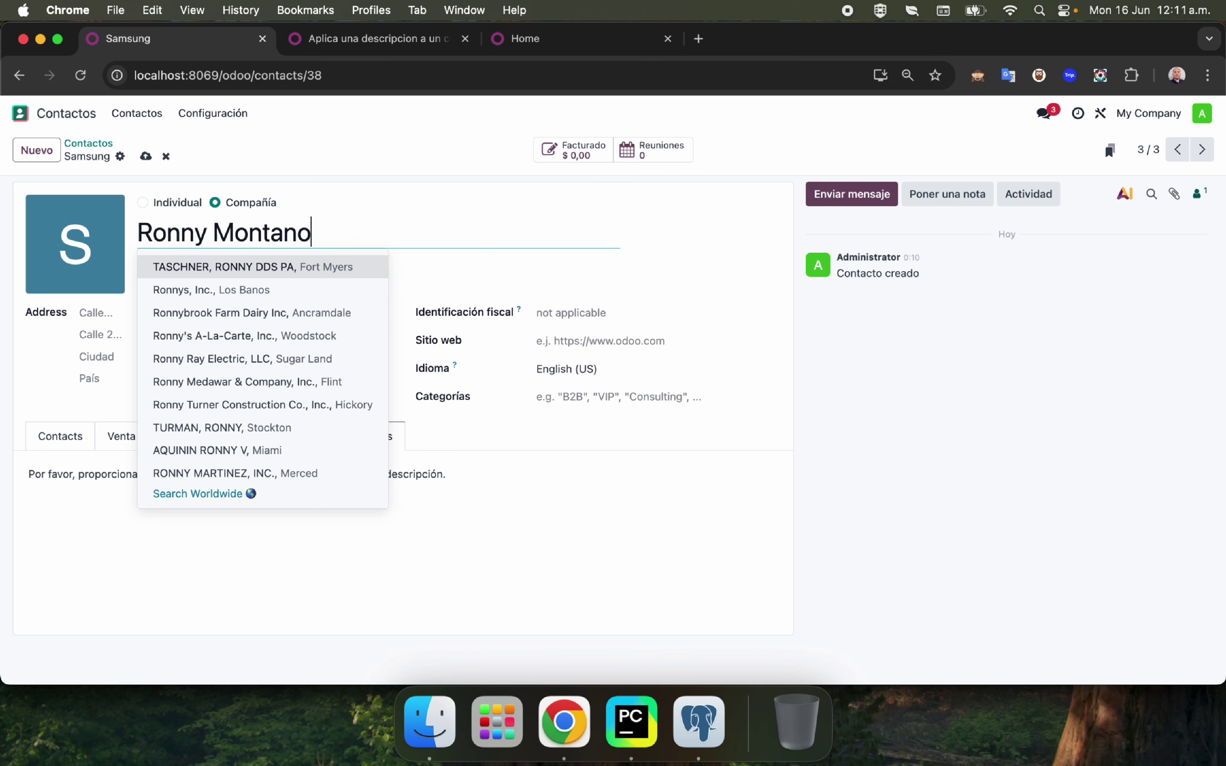
left_click(271, 177)
left_click(176, 156)
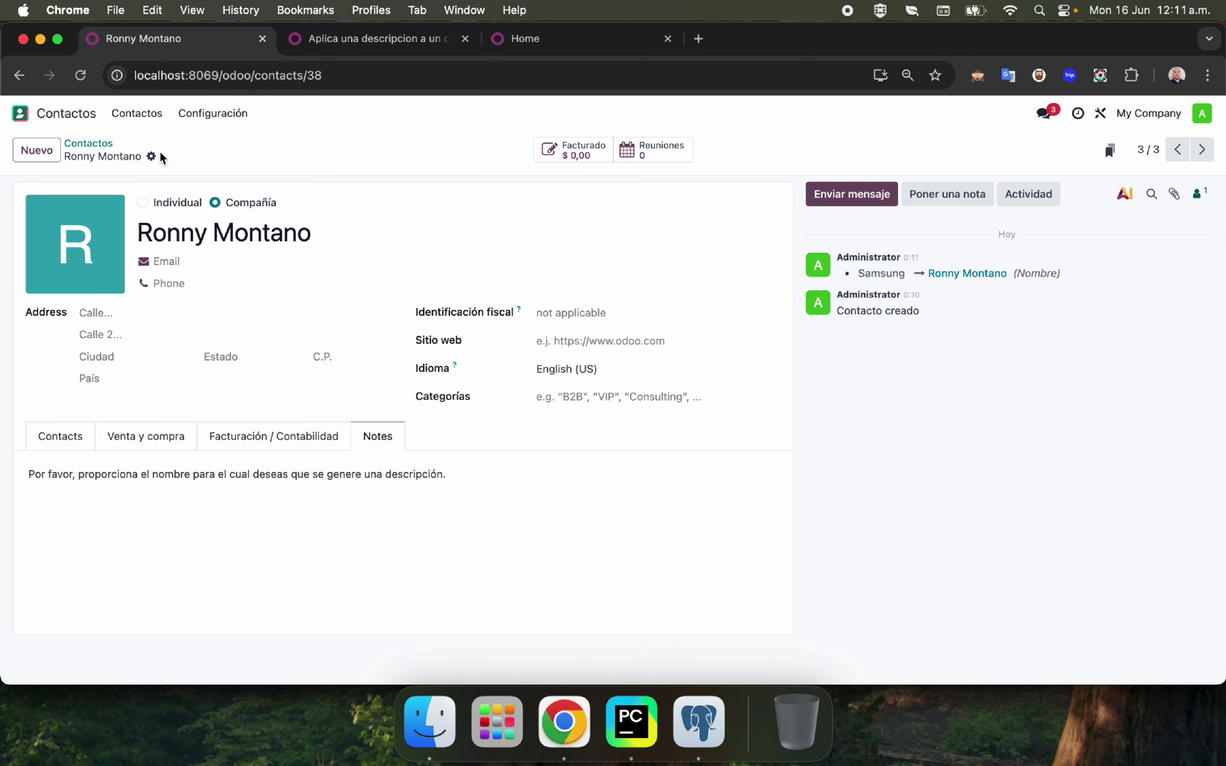
Run the AI description action twice on the renamed contact, then return to the server action.
left_click(152, 157)
left_click(201, 360)
left_click(151, 157)
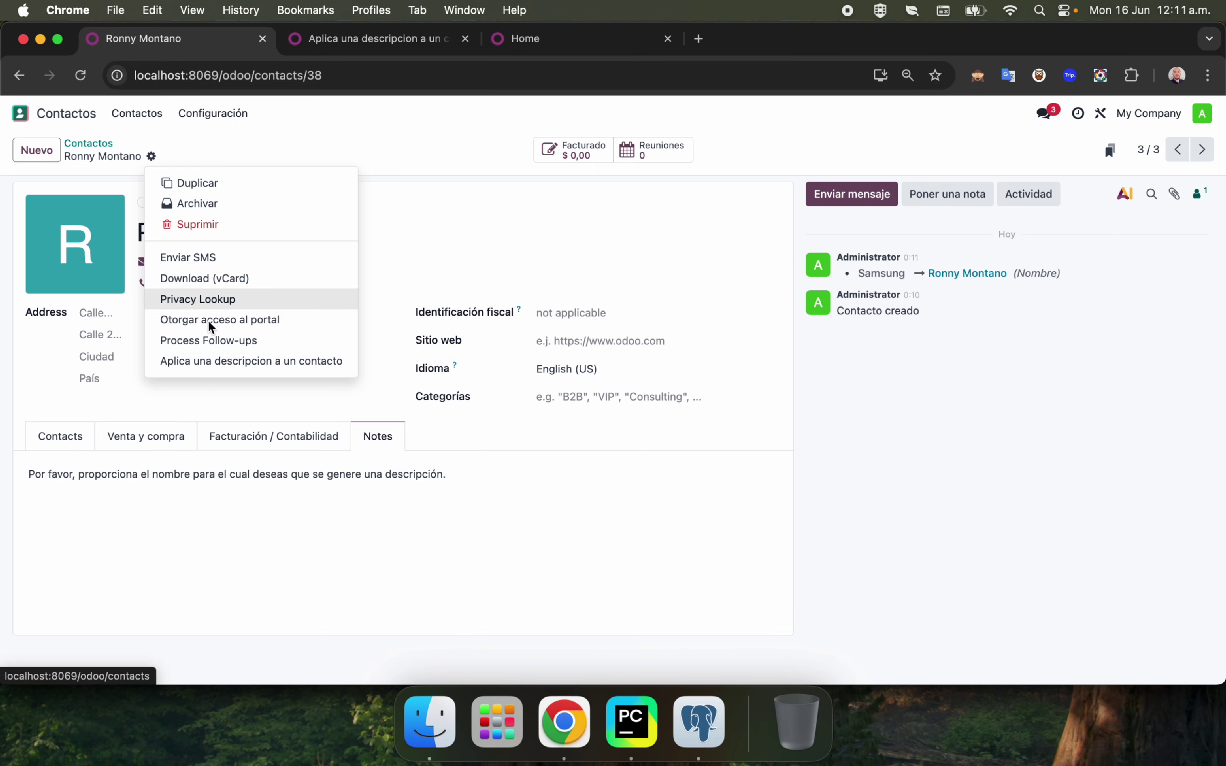
left_click(235, 362)
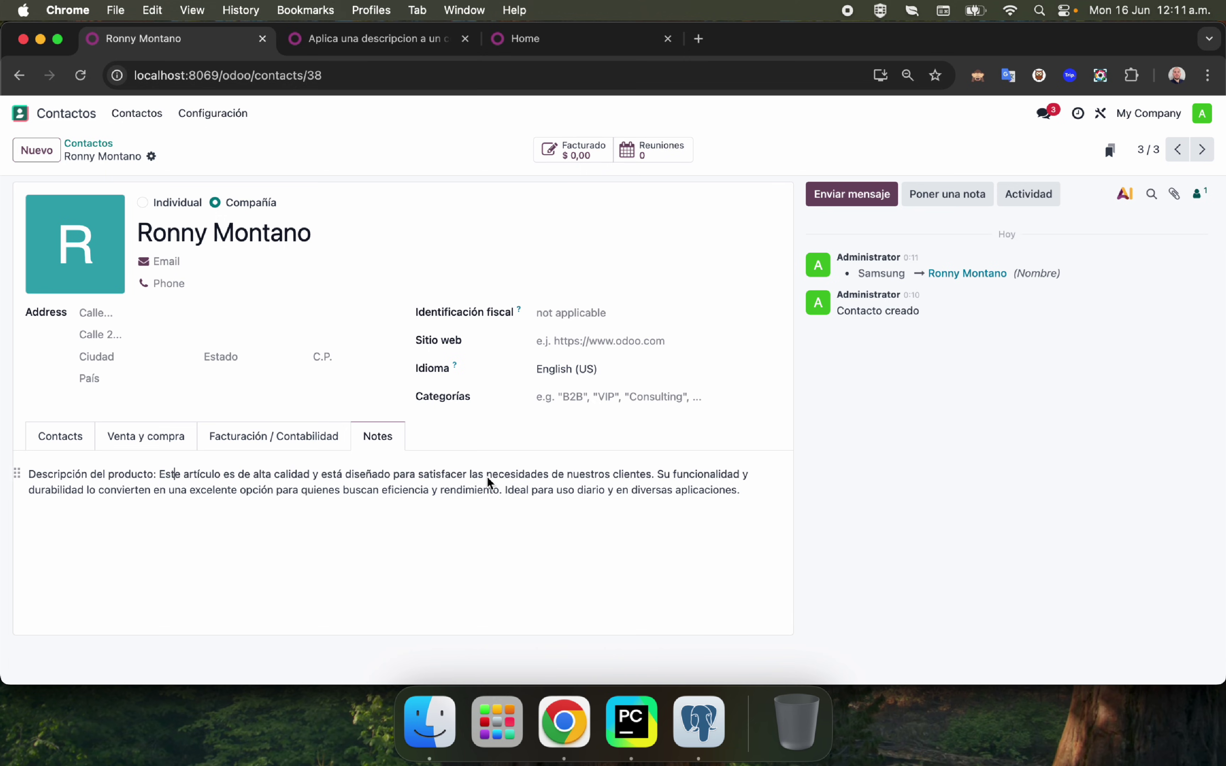
left_click(360, 46)
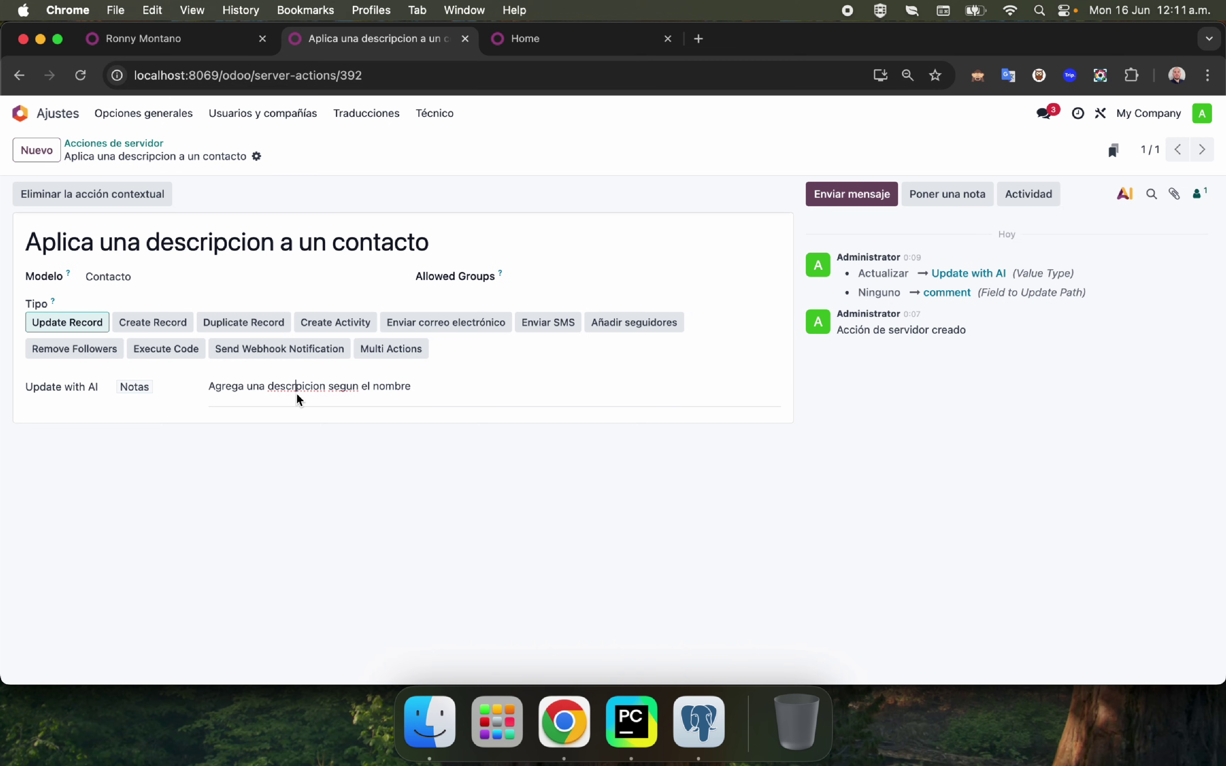
Select the server action's full AI instruction text.
left_click(430, 399)
triple_click(432, 396)
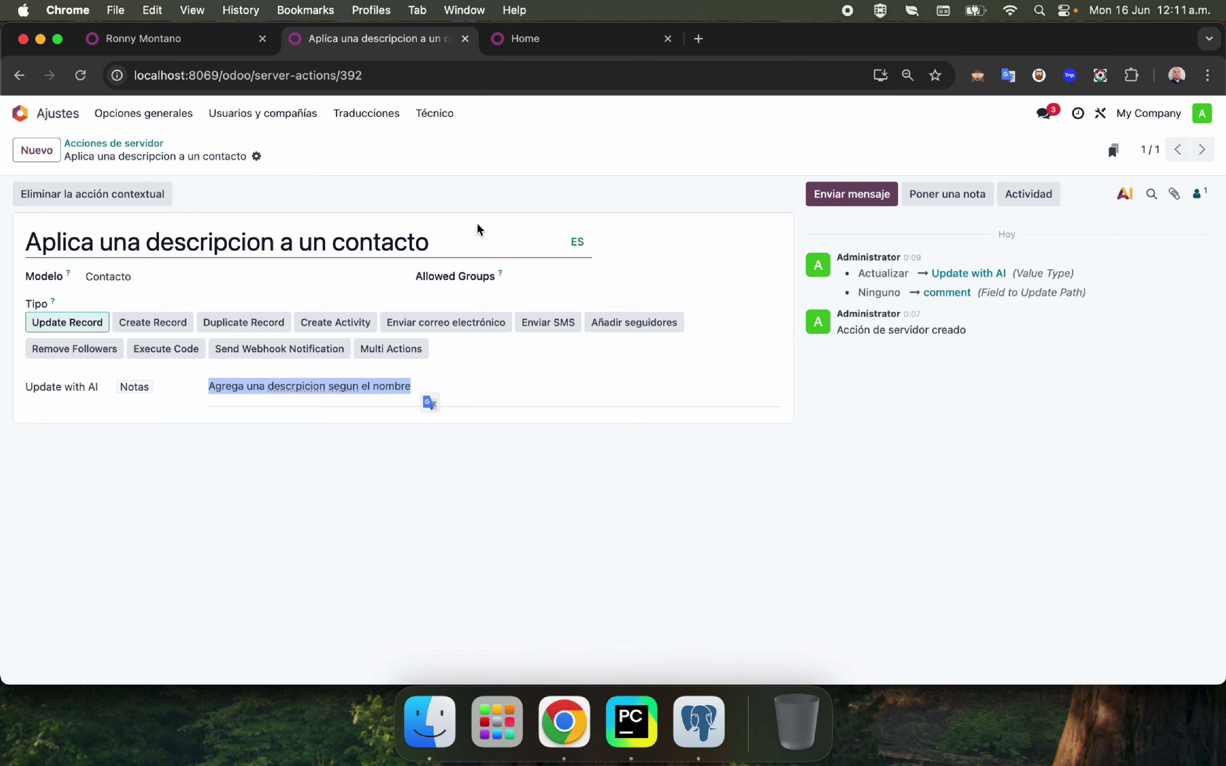
left_click(455, 189)
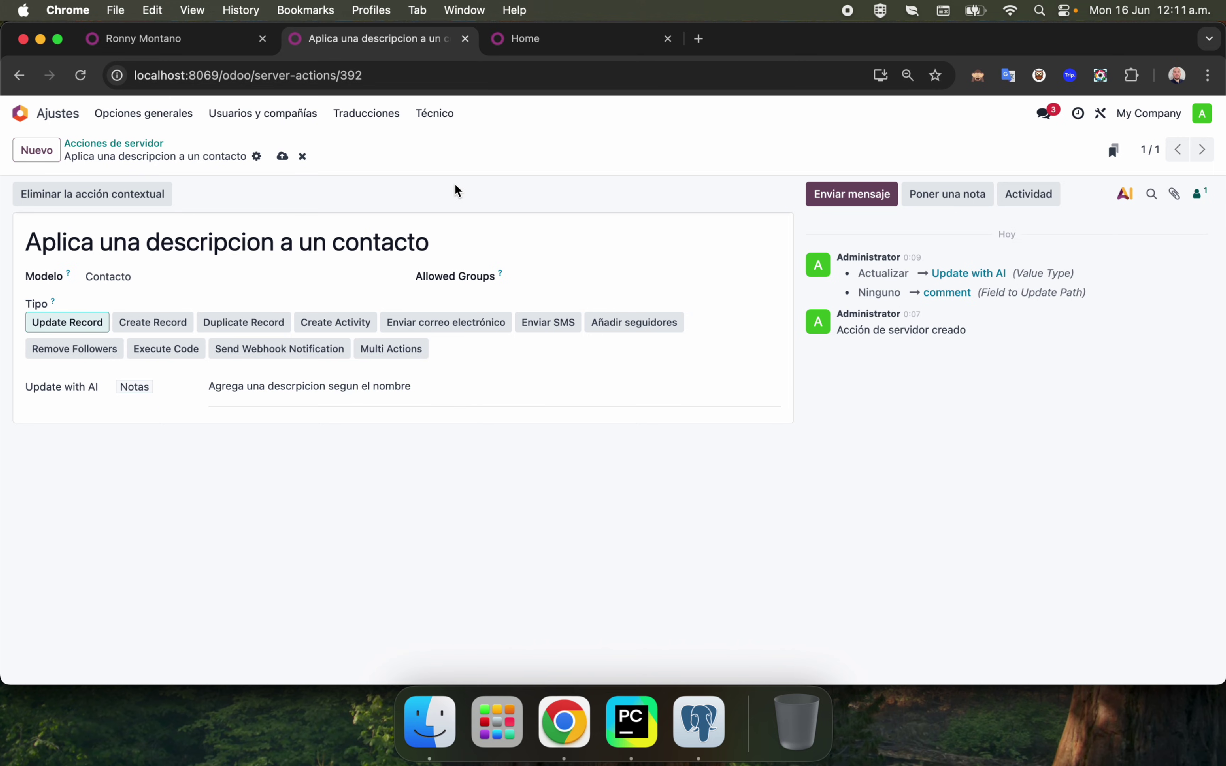
Open the Notes field definition via 'campo' in debug mode, view its AI tab, and return.
left_click(21, 113)
type("/cma")
key("BackSpace")
key("BackSpace")
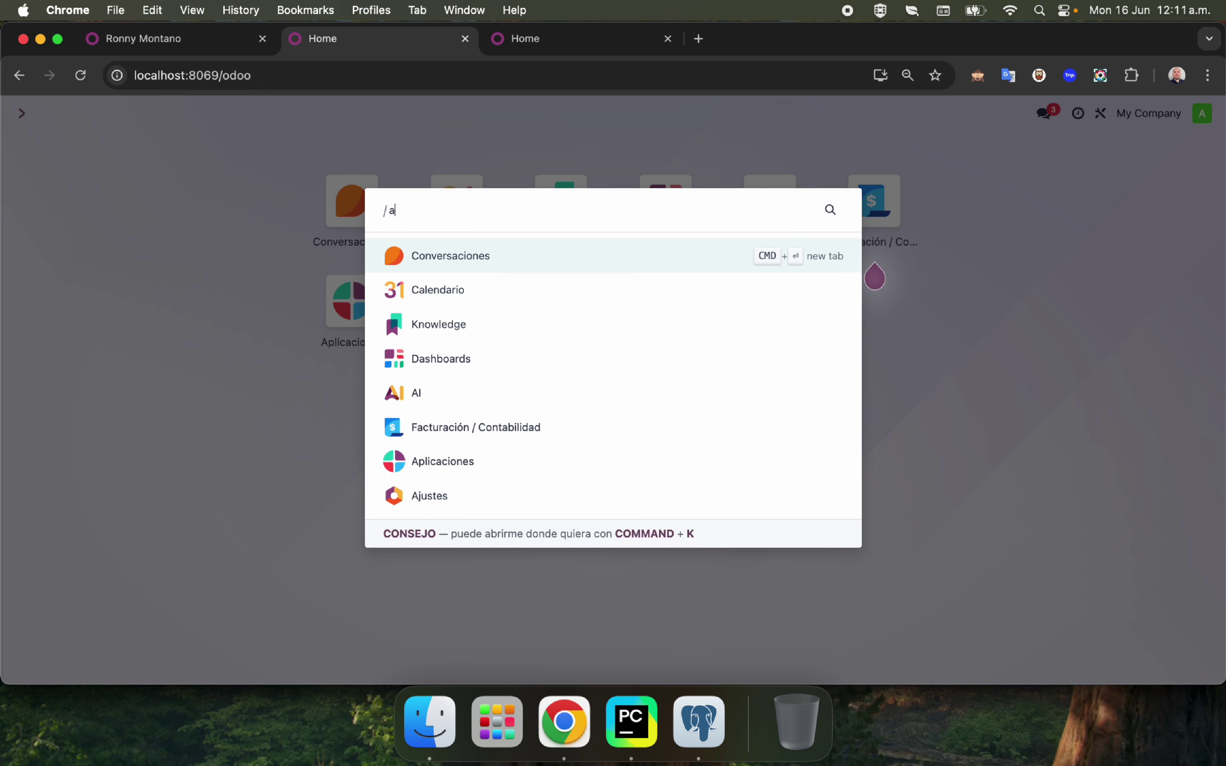
type("ampo")
key("BackSpace")
key("BackSpace")
key("BackSpace")
key("BackSpace")
key("BackSpace")
type("campo")
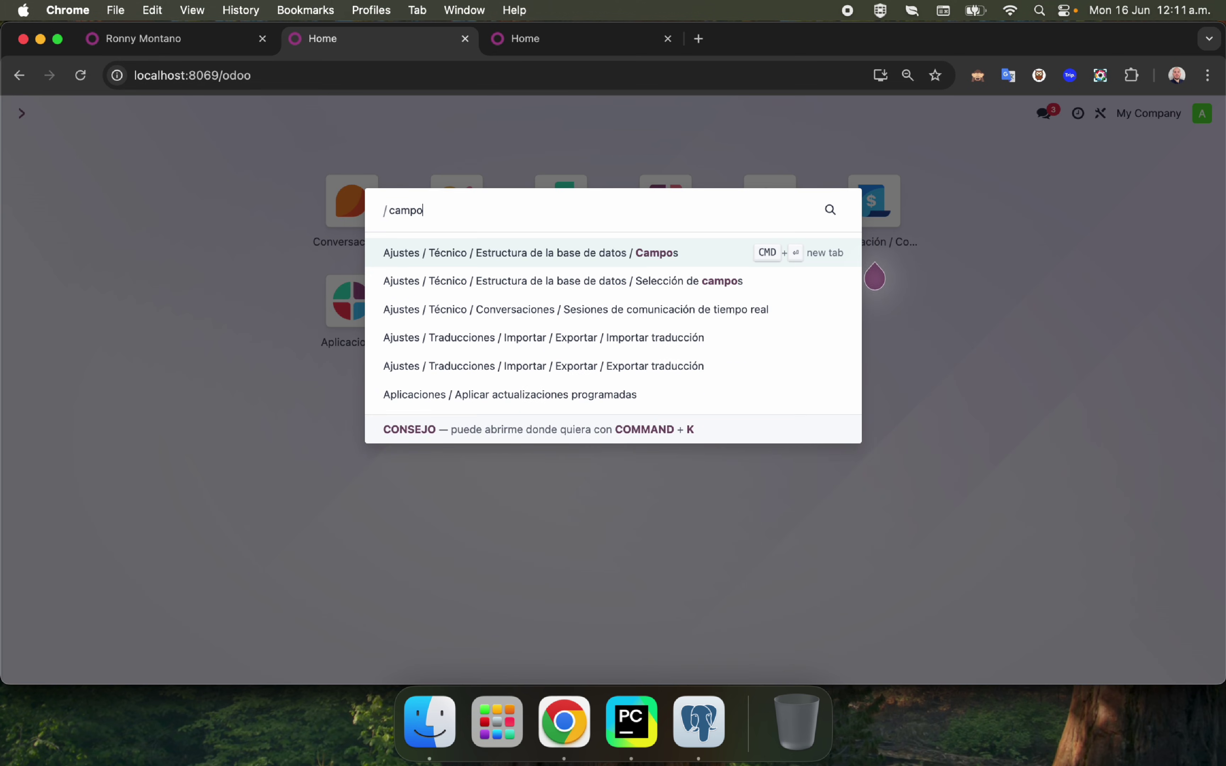
key("Return")
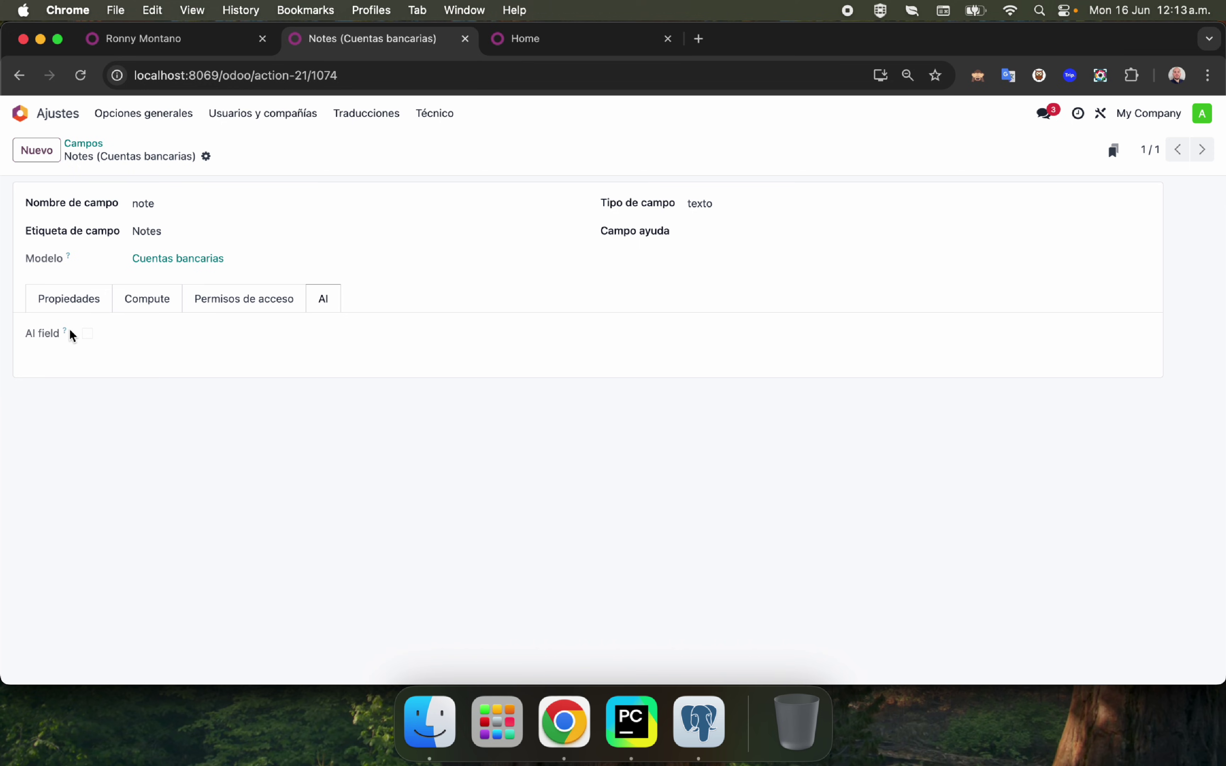
left_click(977, 75)
left_click(334, 304)
mouse_move(66, 336)
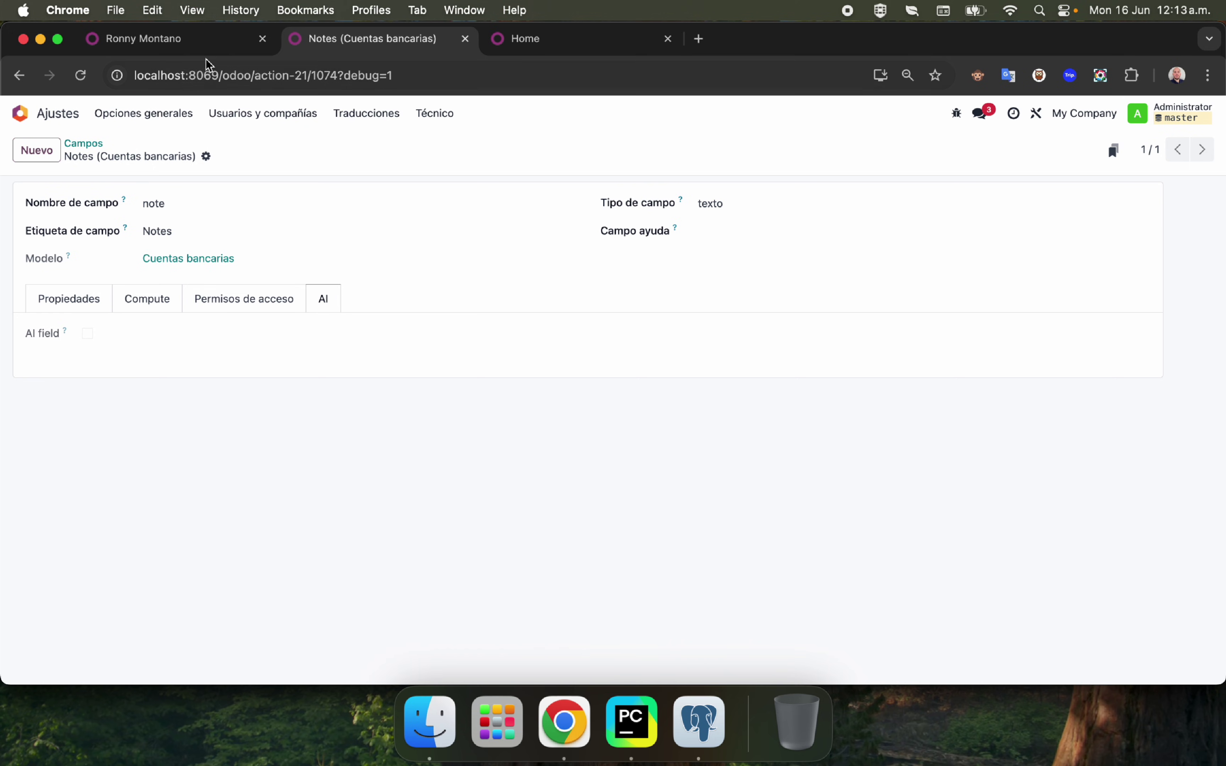
left_click(167, 40)
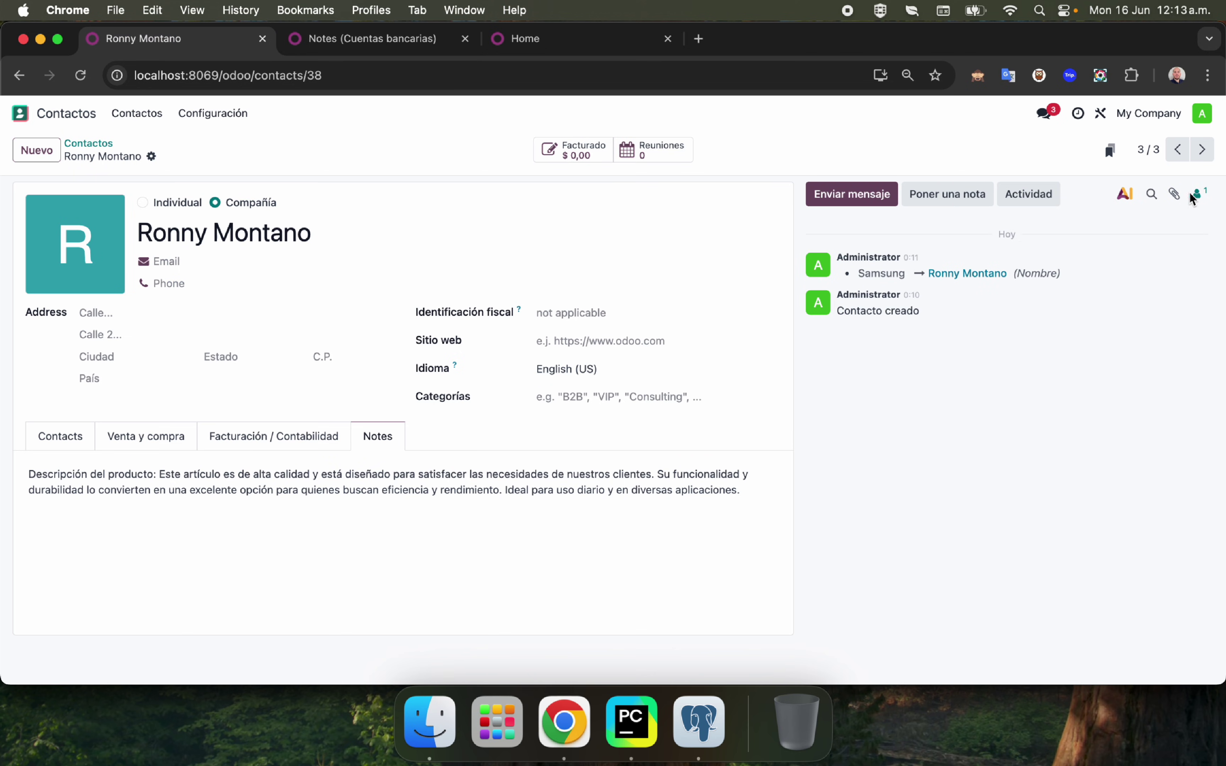
Log two internal notes on the contact: 'Com ovan mis tareas' and a meeting request.
left_click(1126, 196)
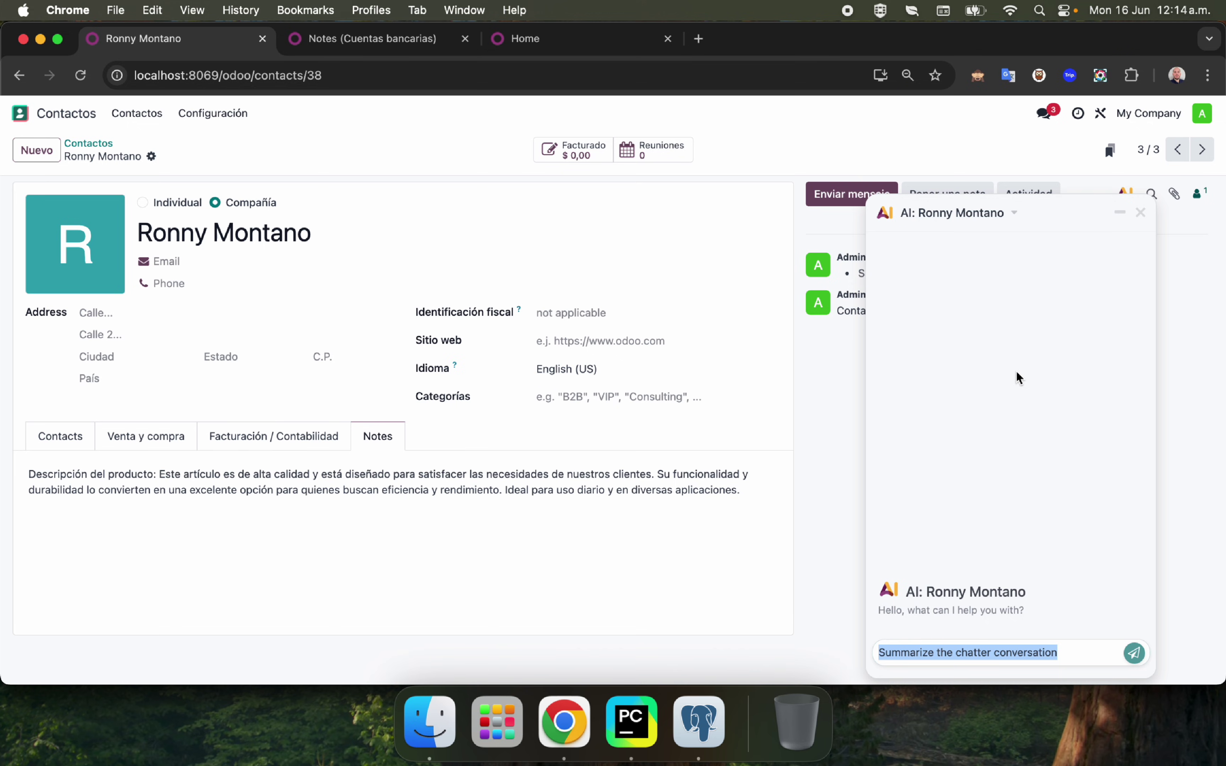
left_click(1140, 213)
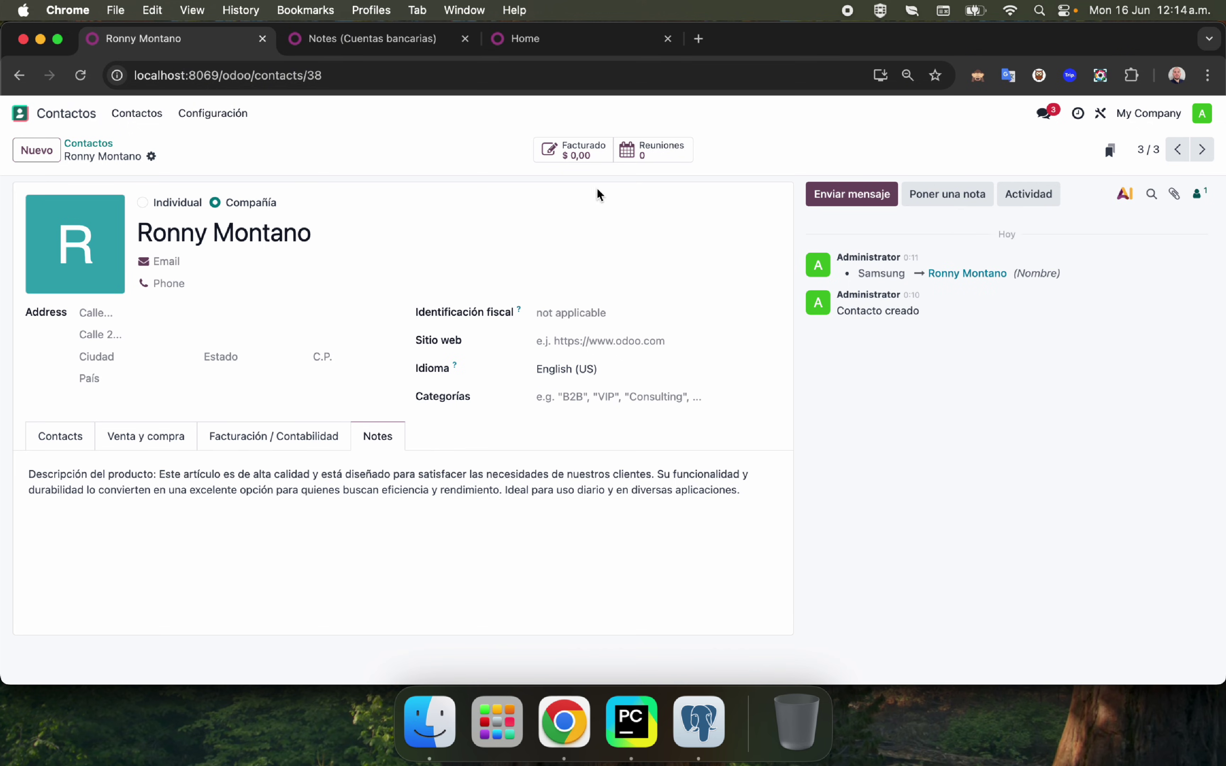
left_click(969, 196)
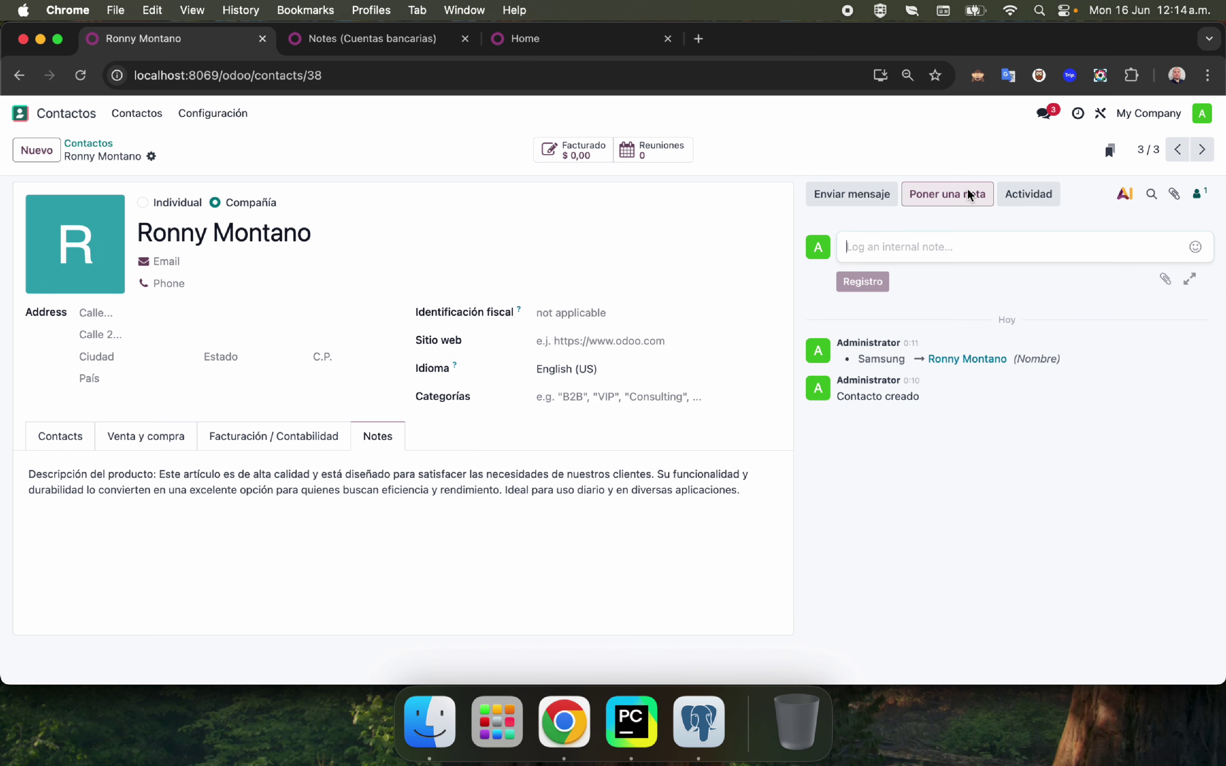
type("Com ovan mis tare")
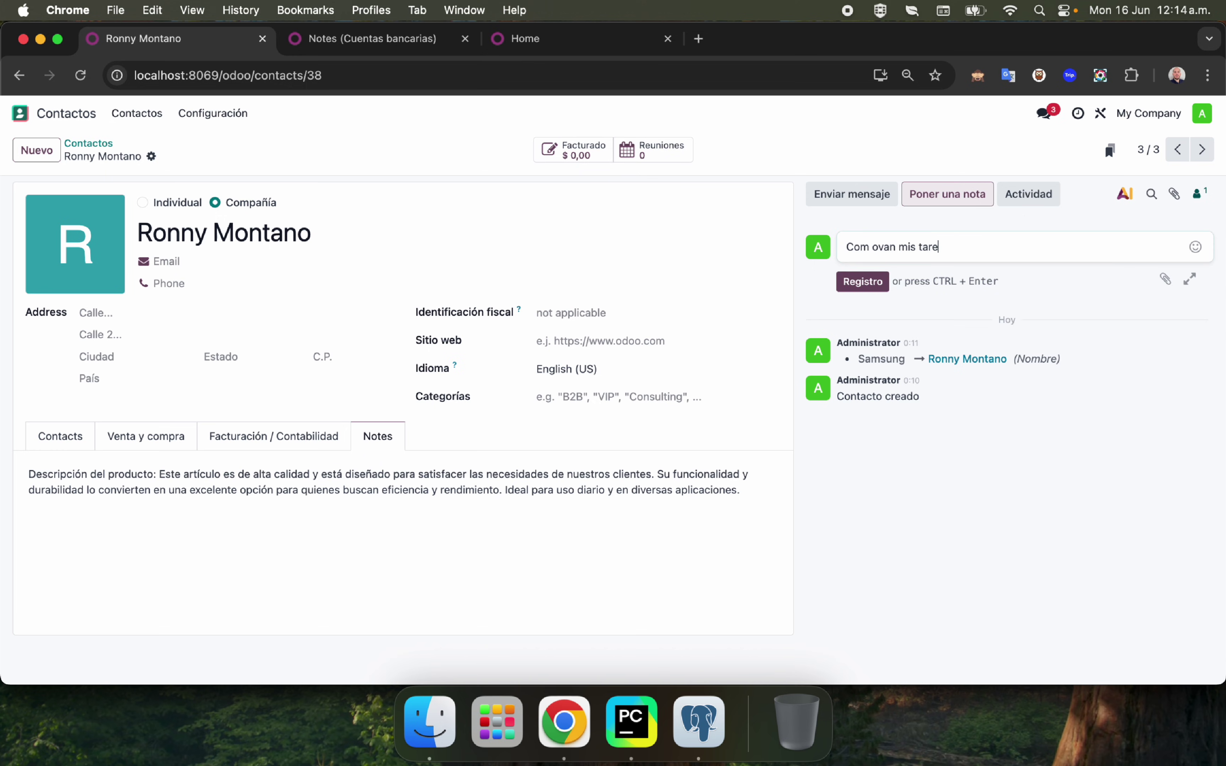
type("as")
left_click(863, 281)
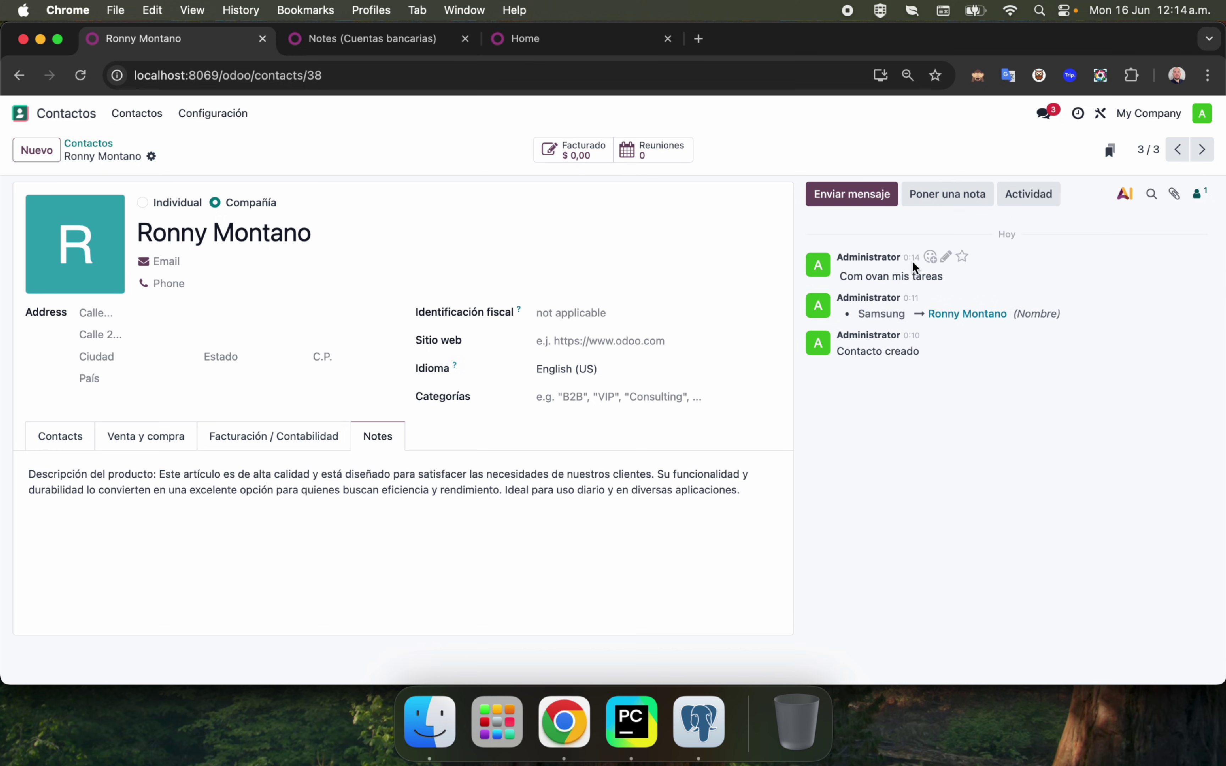
left_click(935, 204)
type("NEcesito una reunion el lunes")
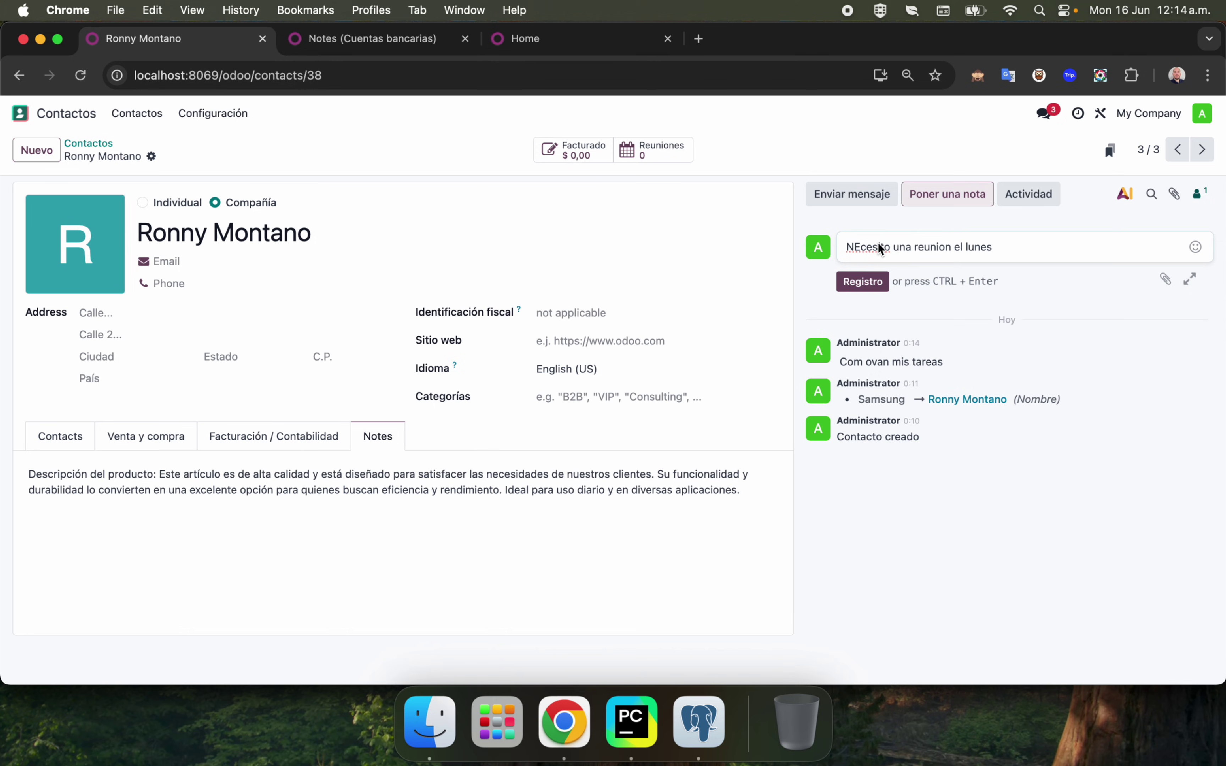
left_click(862, 281)
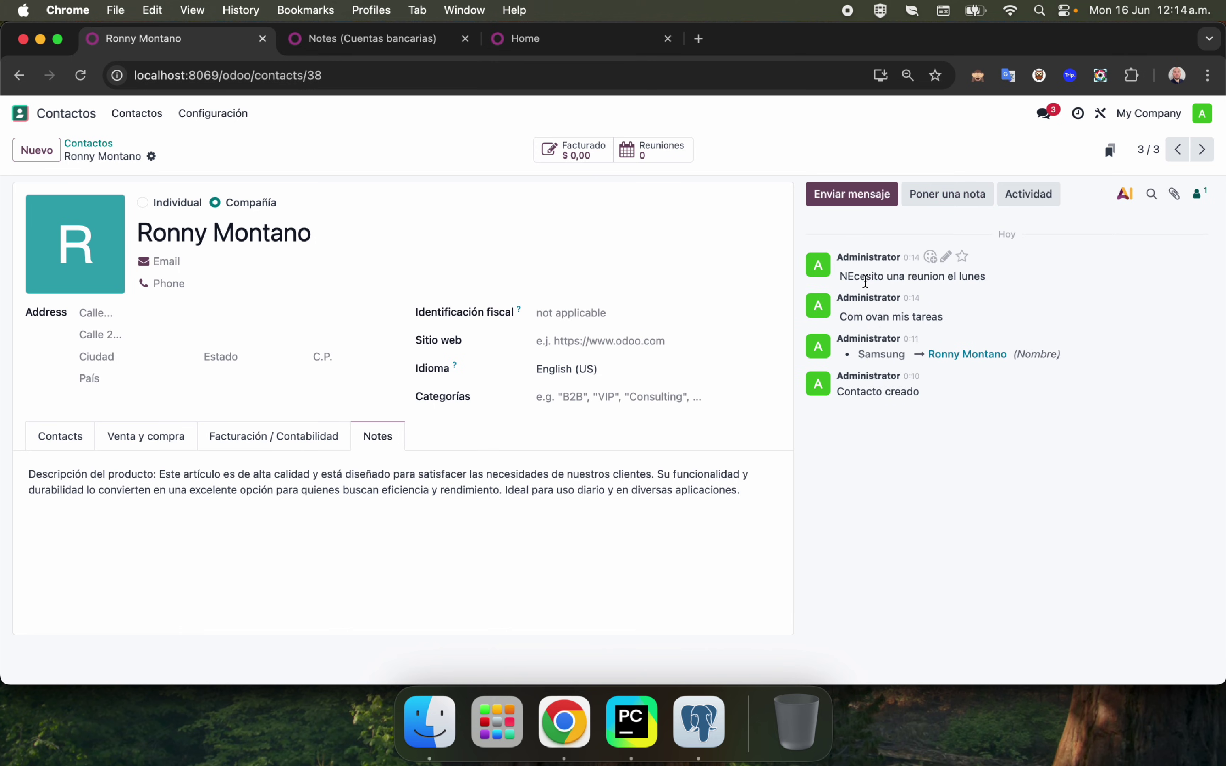
Have the AI chat summarize the chatter conversation, then go back to the home apps menu.
left_click(1126, 192)
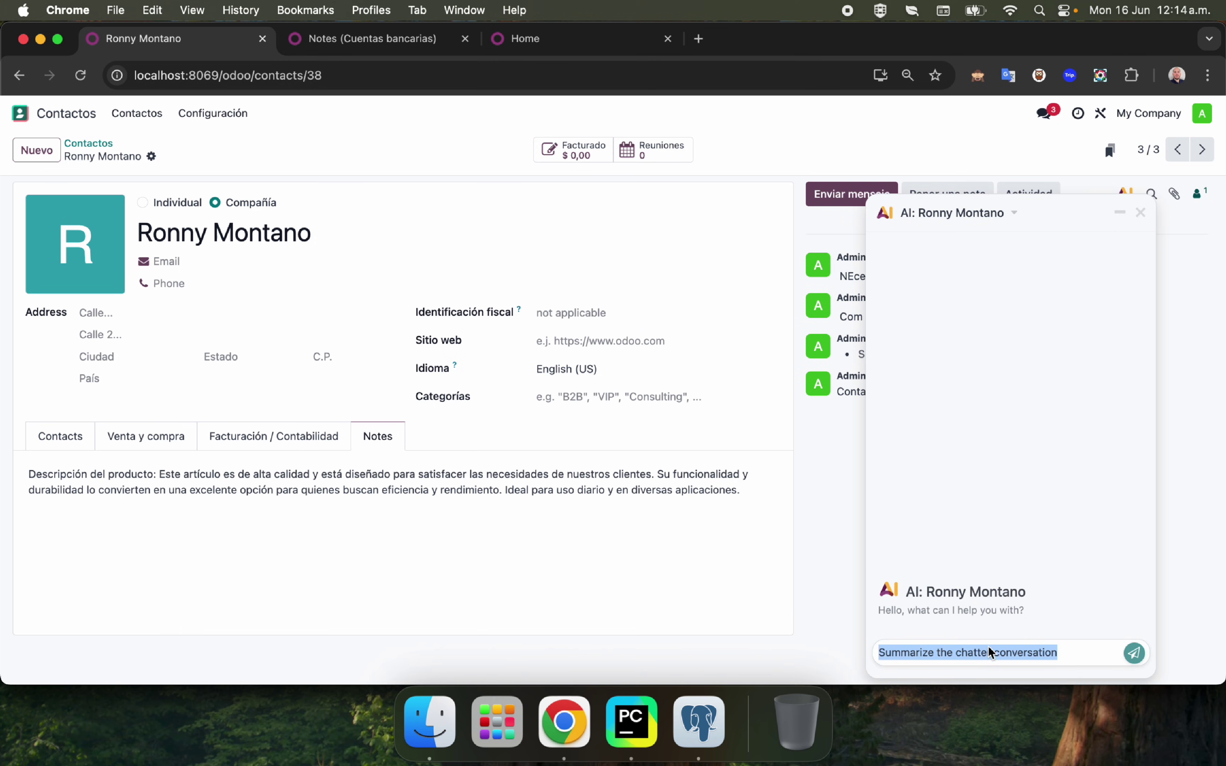
key("Return")
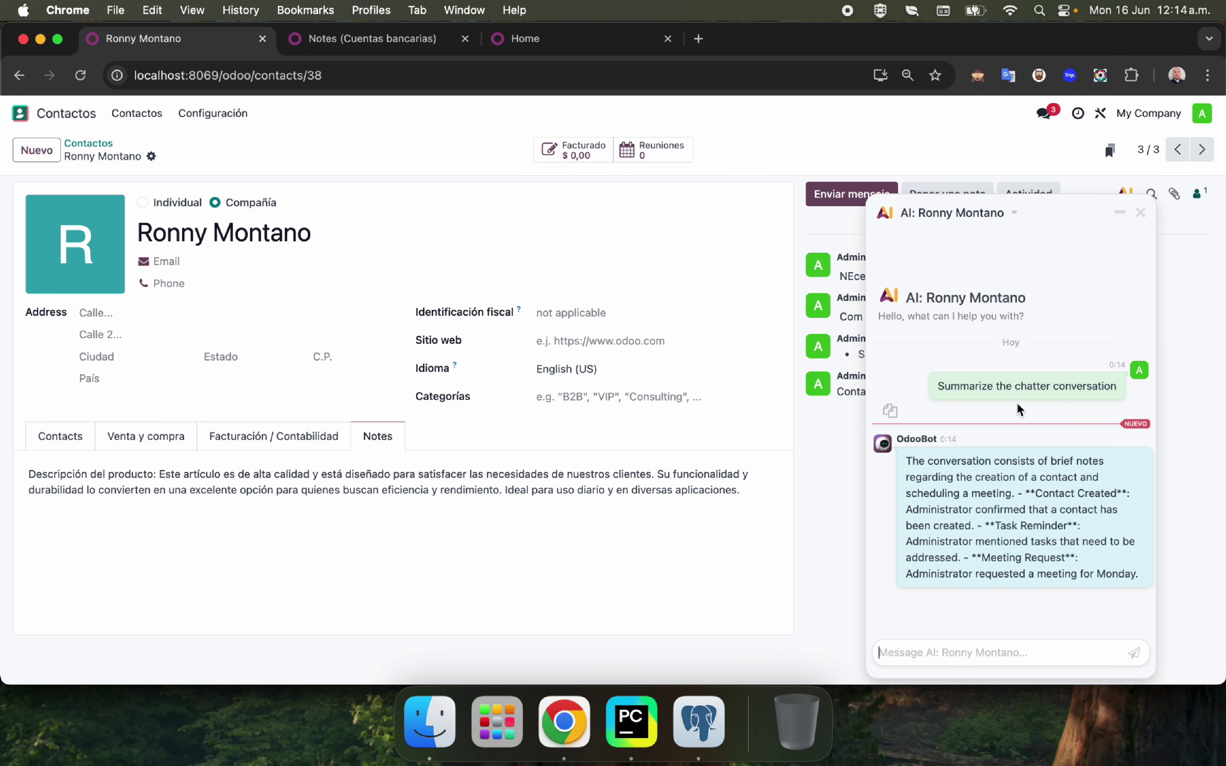
mouse_move(983, 460)
left_click(1140, 212)
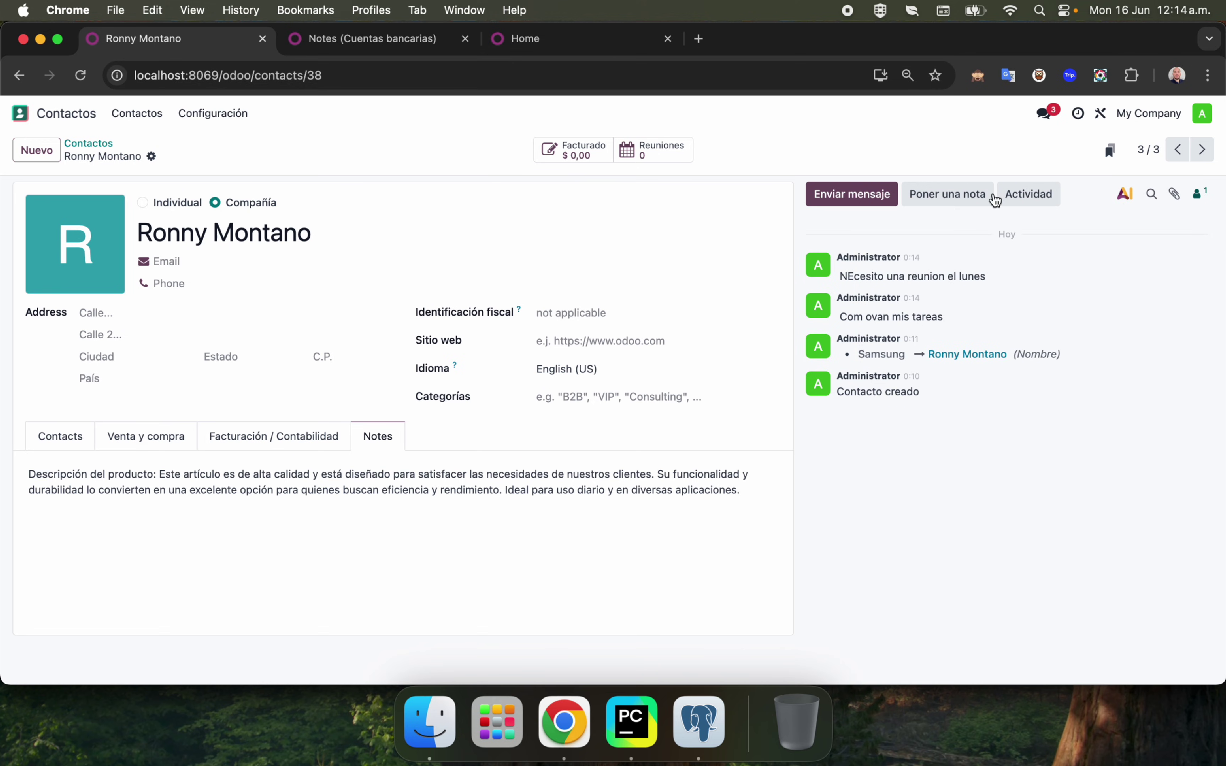
left_click(44, 120)
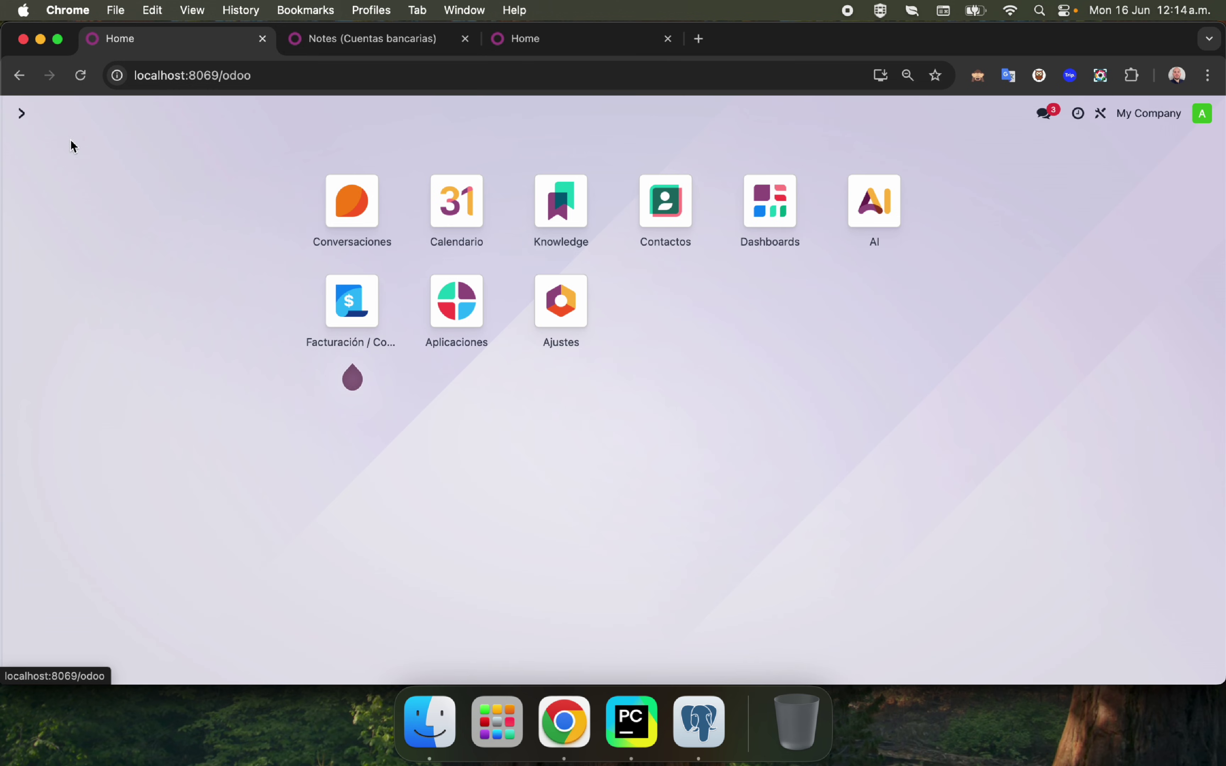
left_click(460, 314)
key("BackSpace")
type("ai")
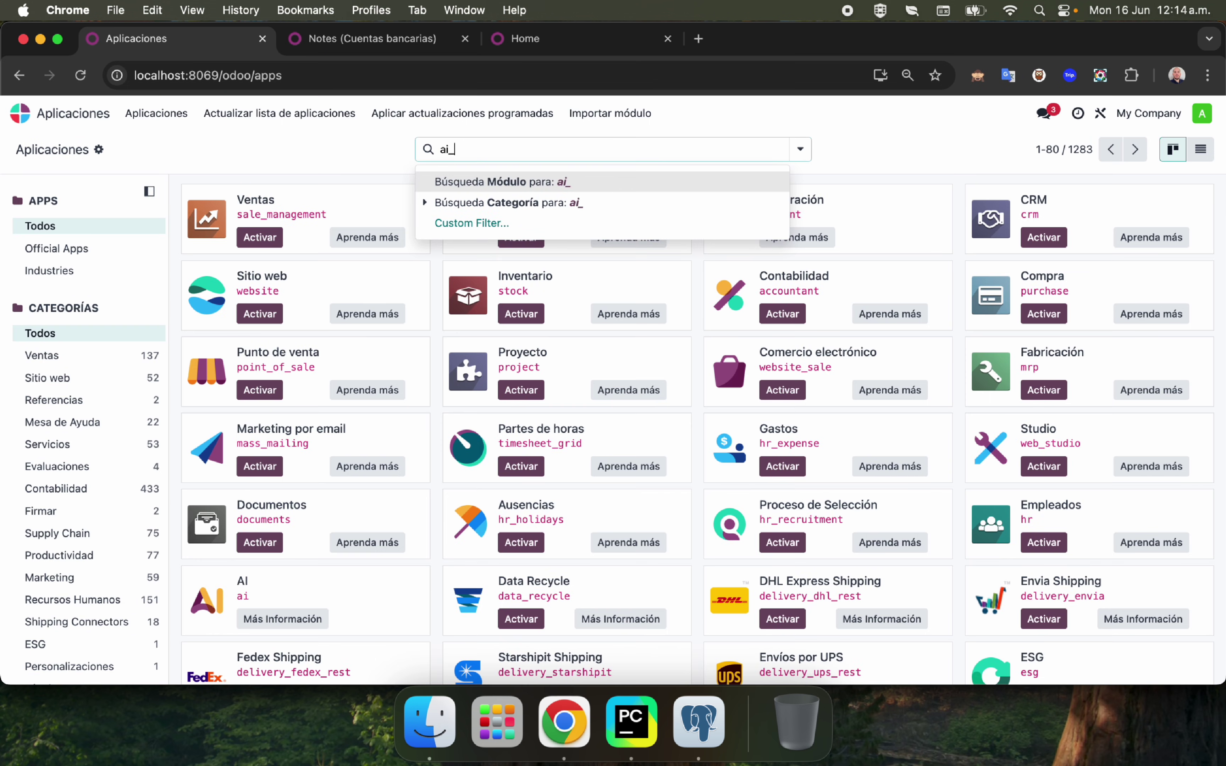
type("_")
key("Return")
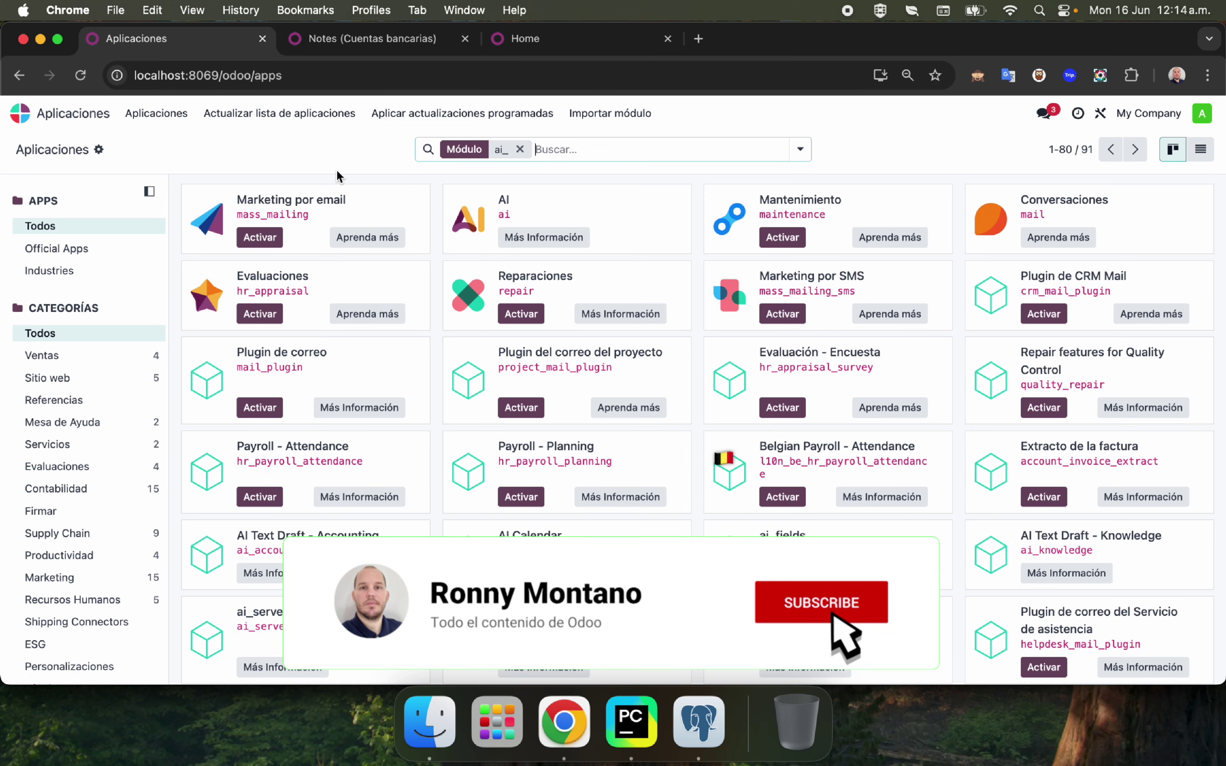
left_click(800, 151)
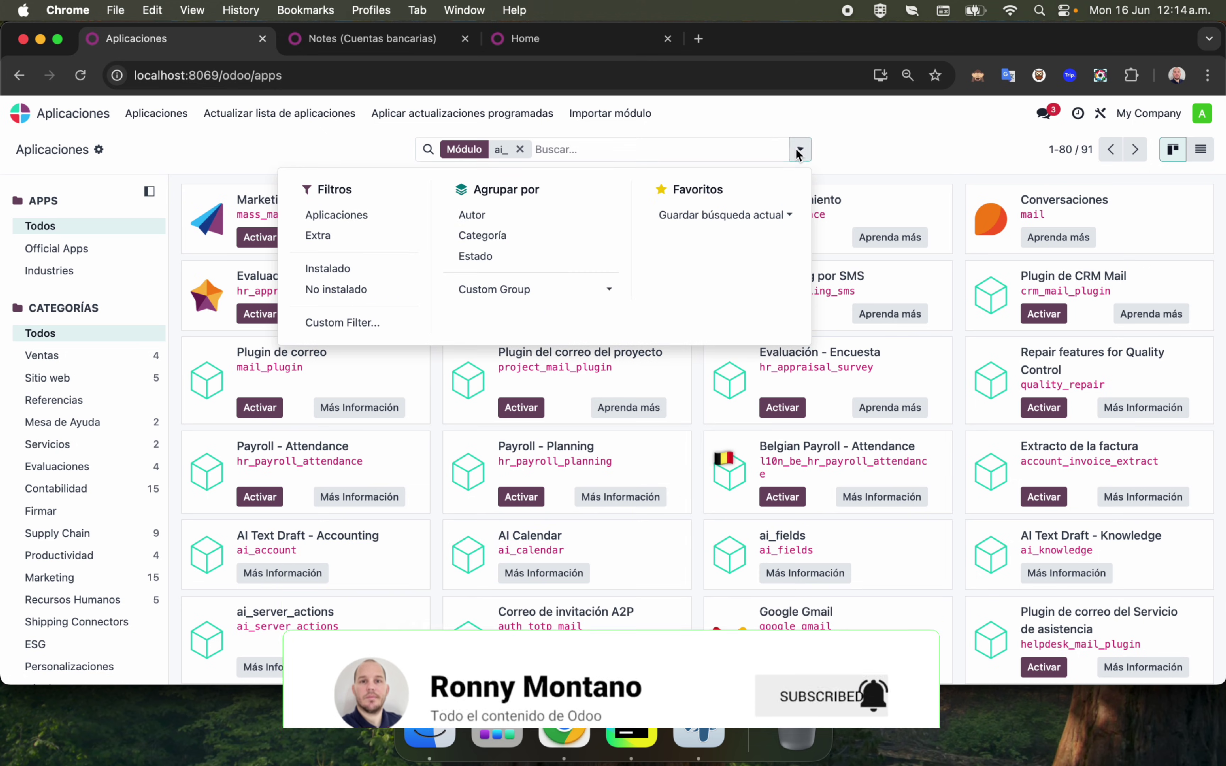
left_click(330, 267)
left_click(503, 492)
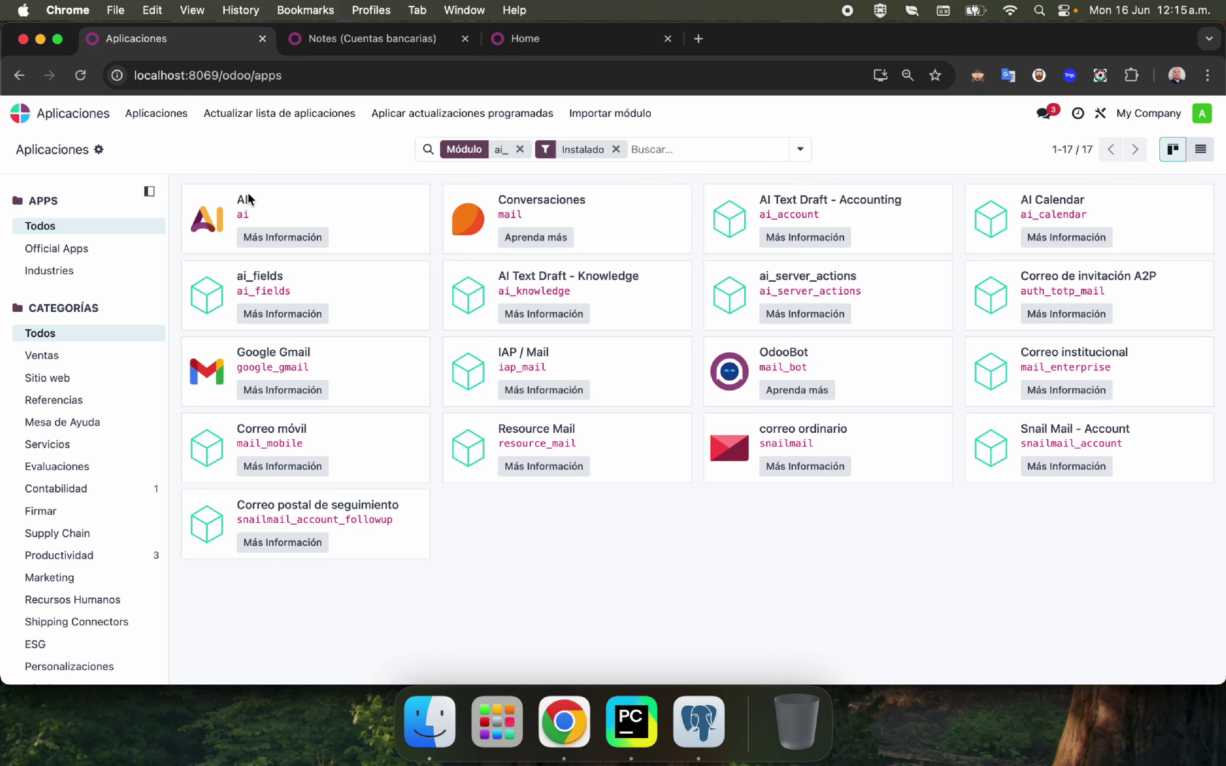
left_click(22, 116)
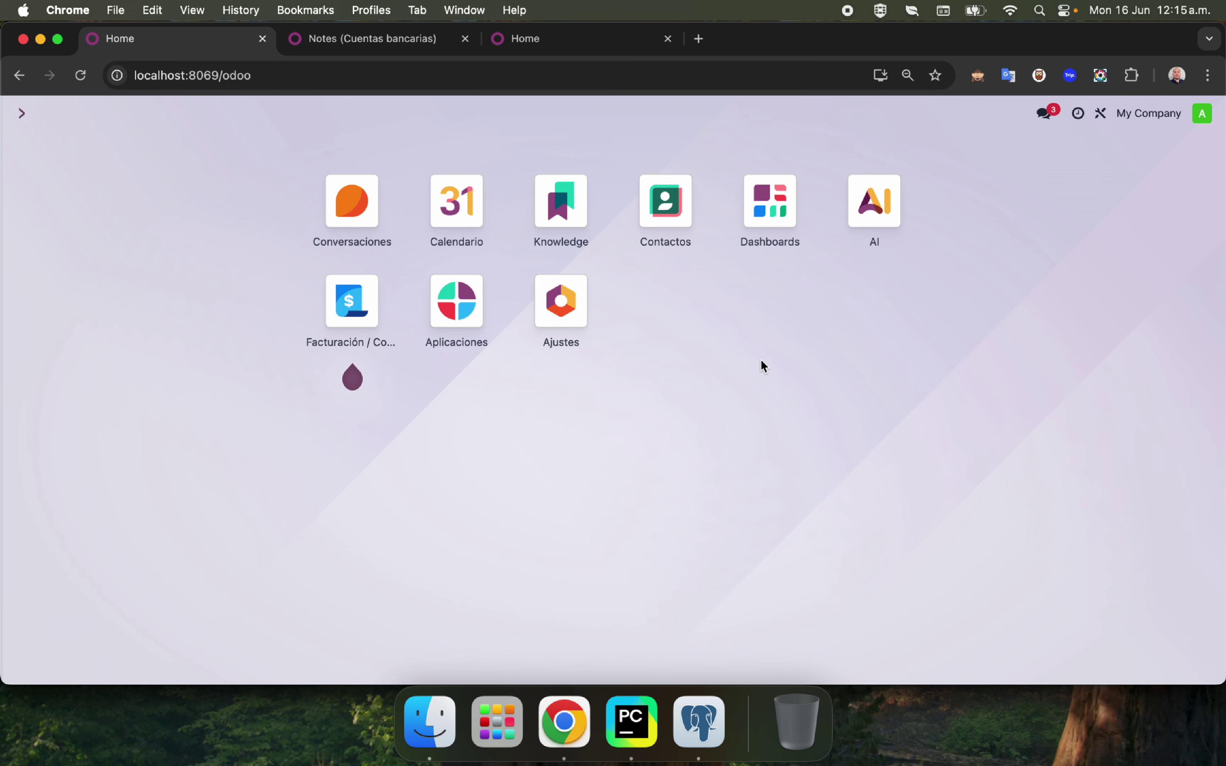